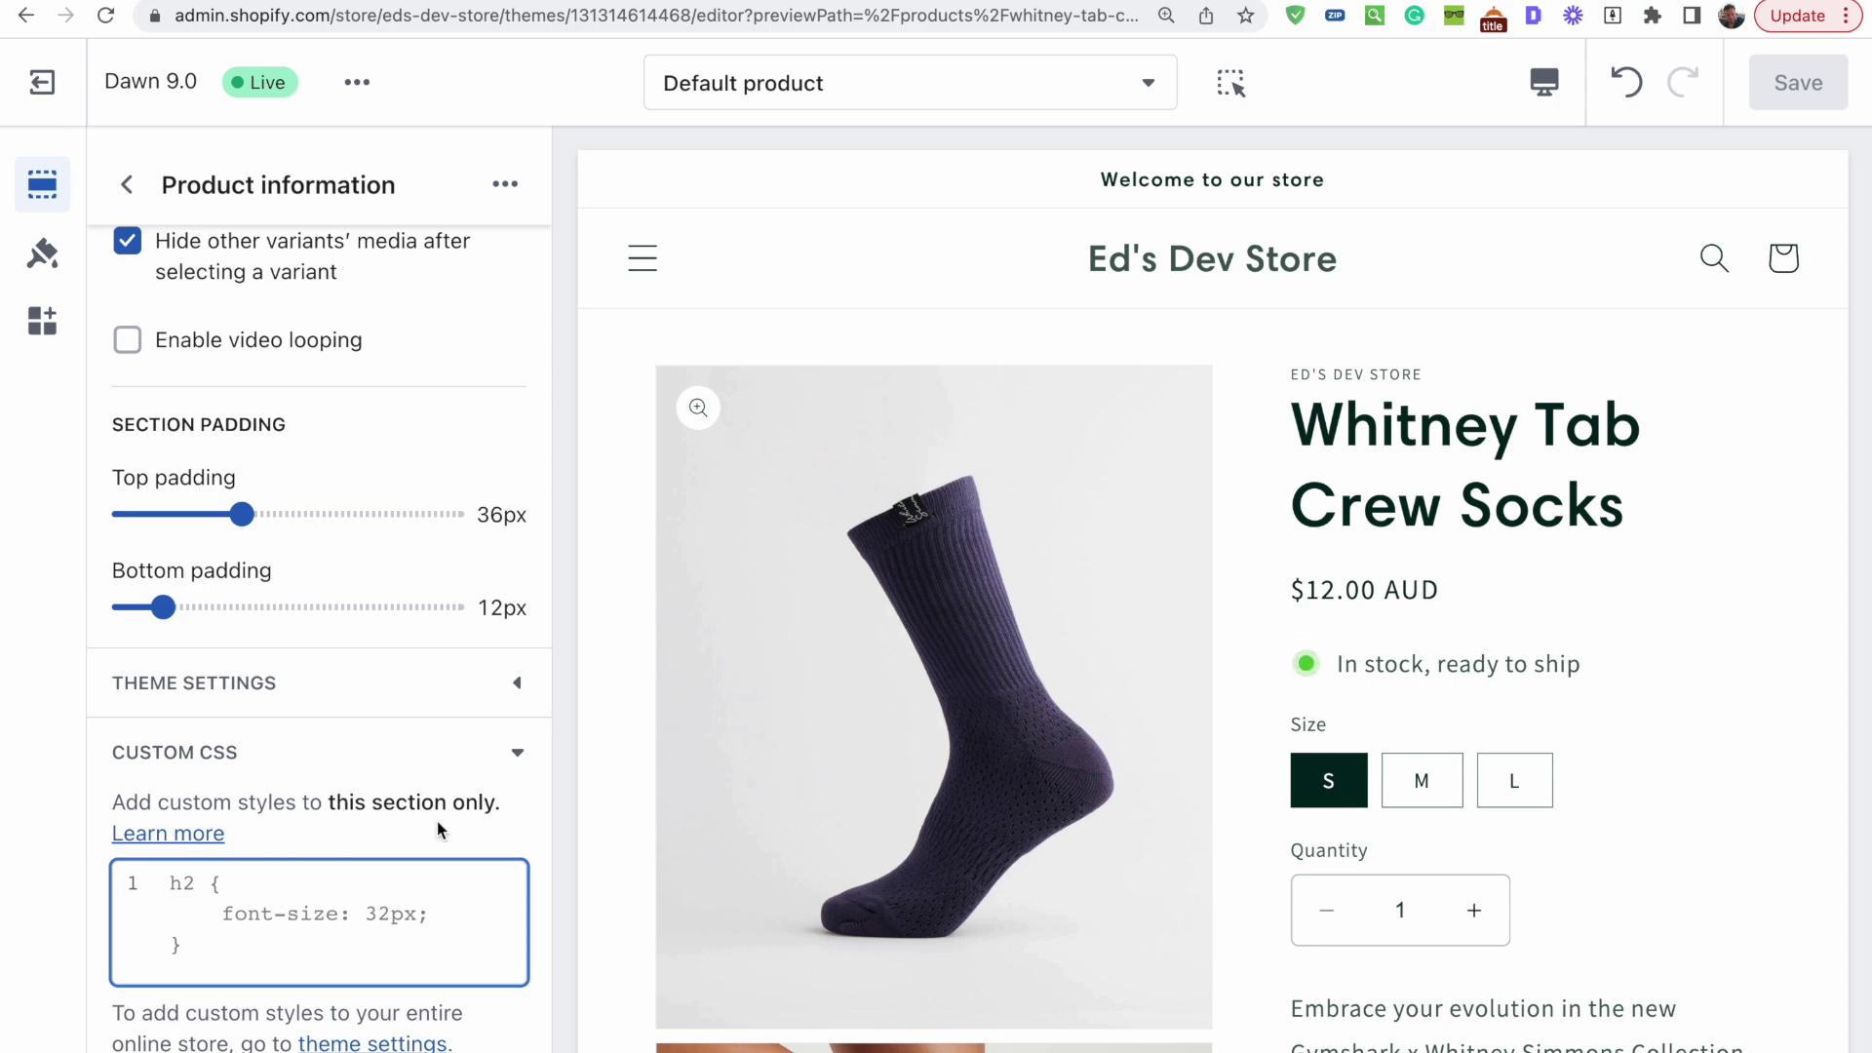
Review the Product information section's custom CSS, then bring up the Dawn 9.0 theme's options menu
scroll(1433, 773, "down", 4)
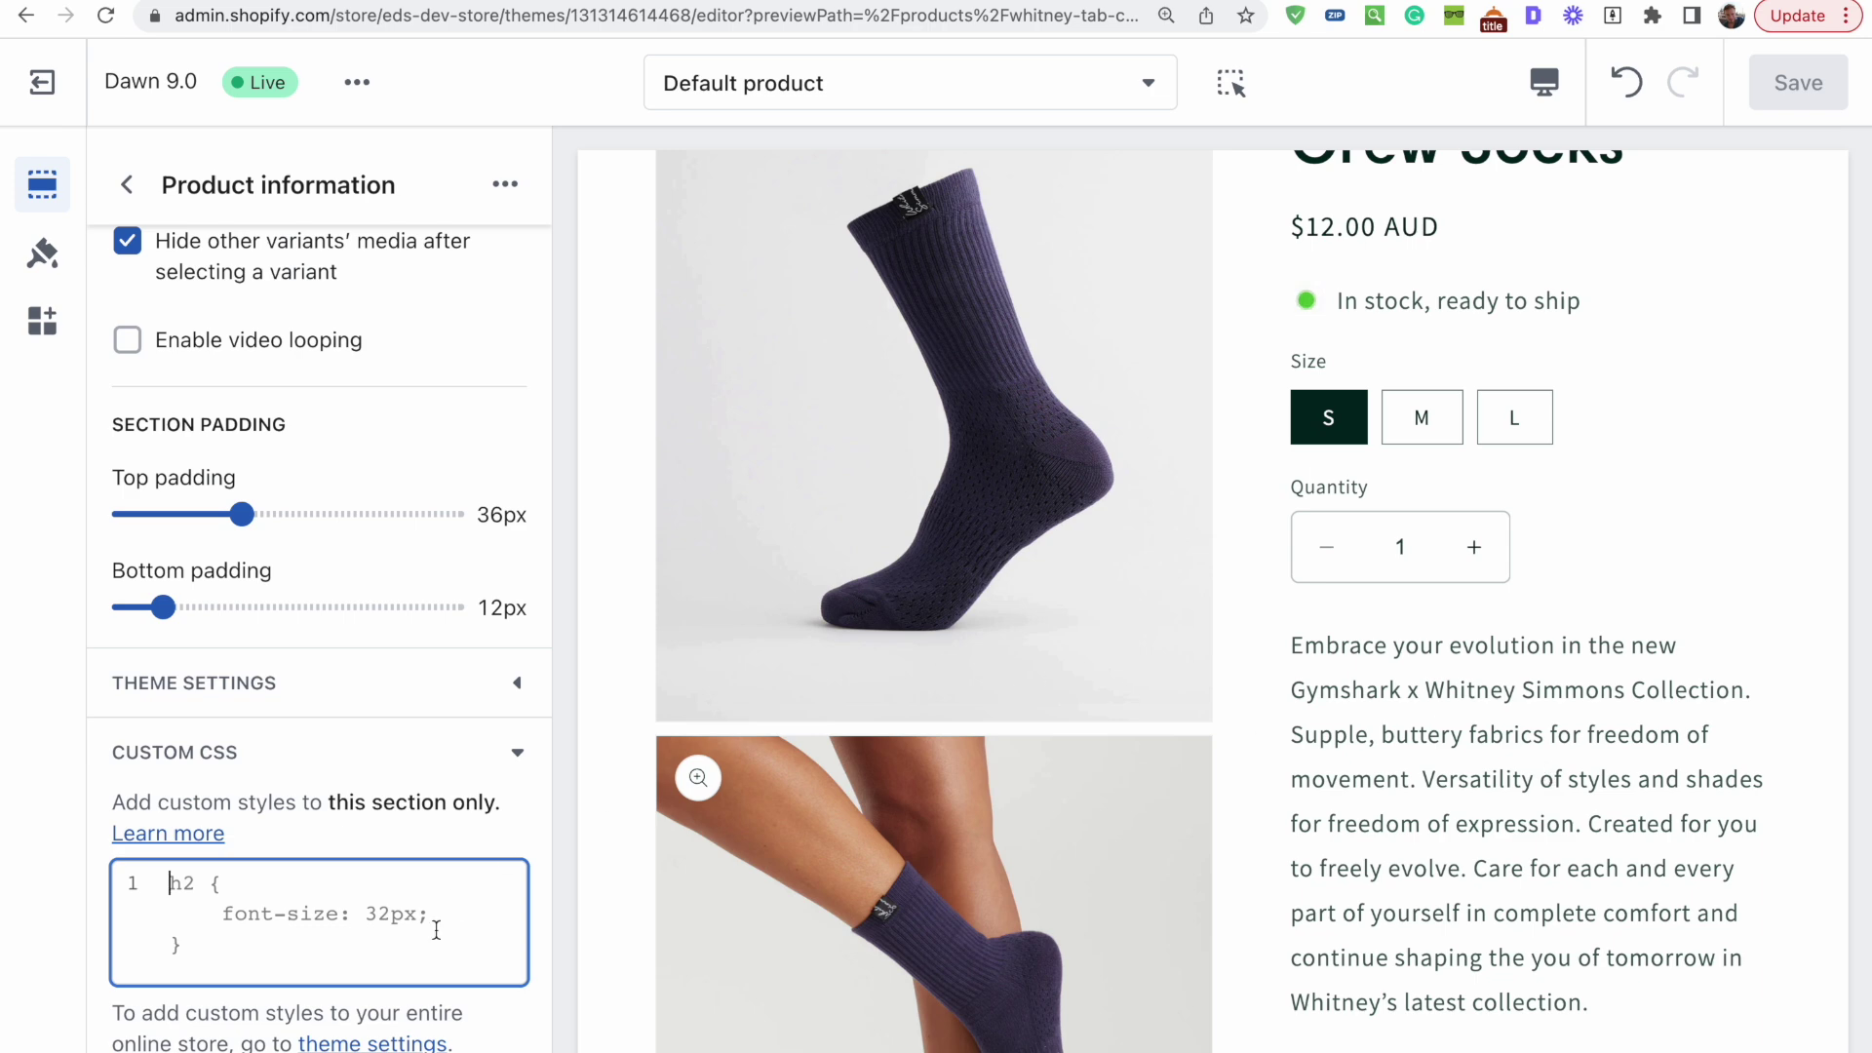
scroll(1023, 800, "up", 3)
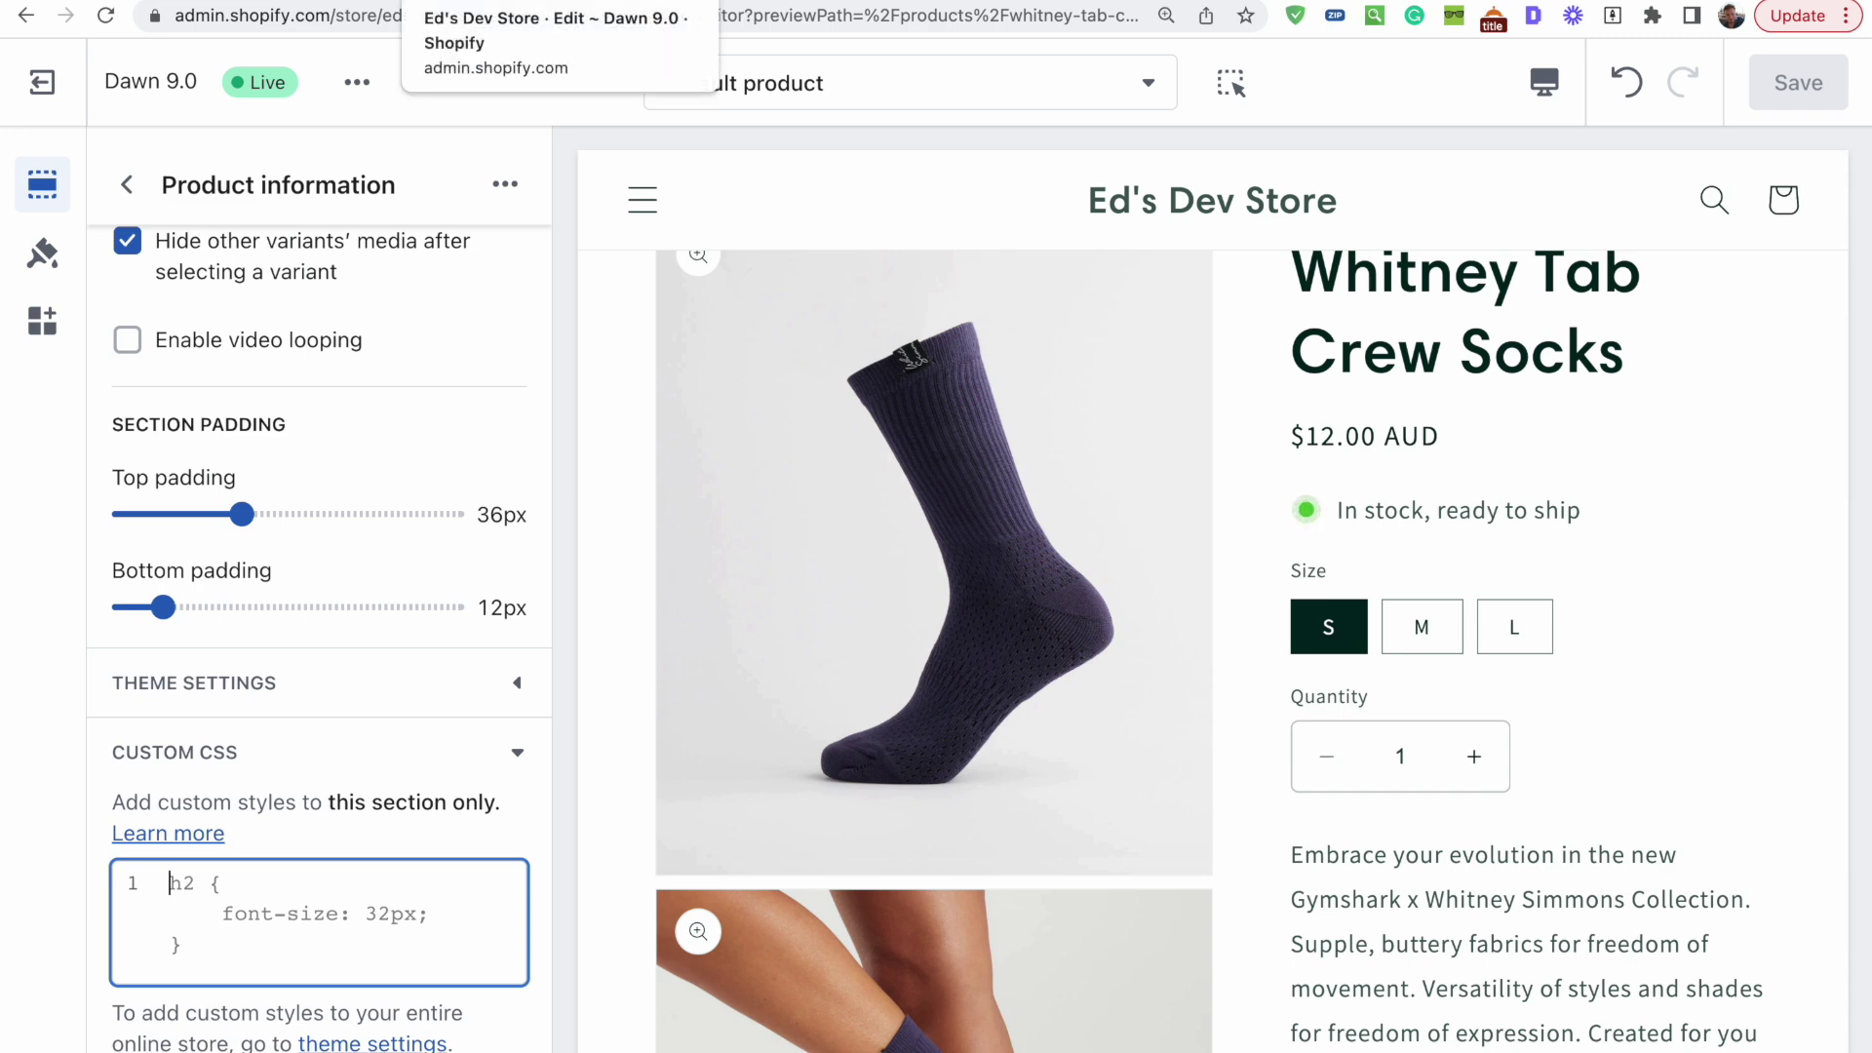
scroll(487, 663, "up", 5)
scroll(477, 672, "up", 7)
scroll(478, 672, "down", 12)
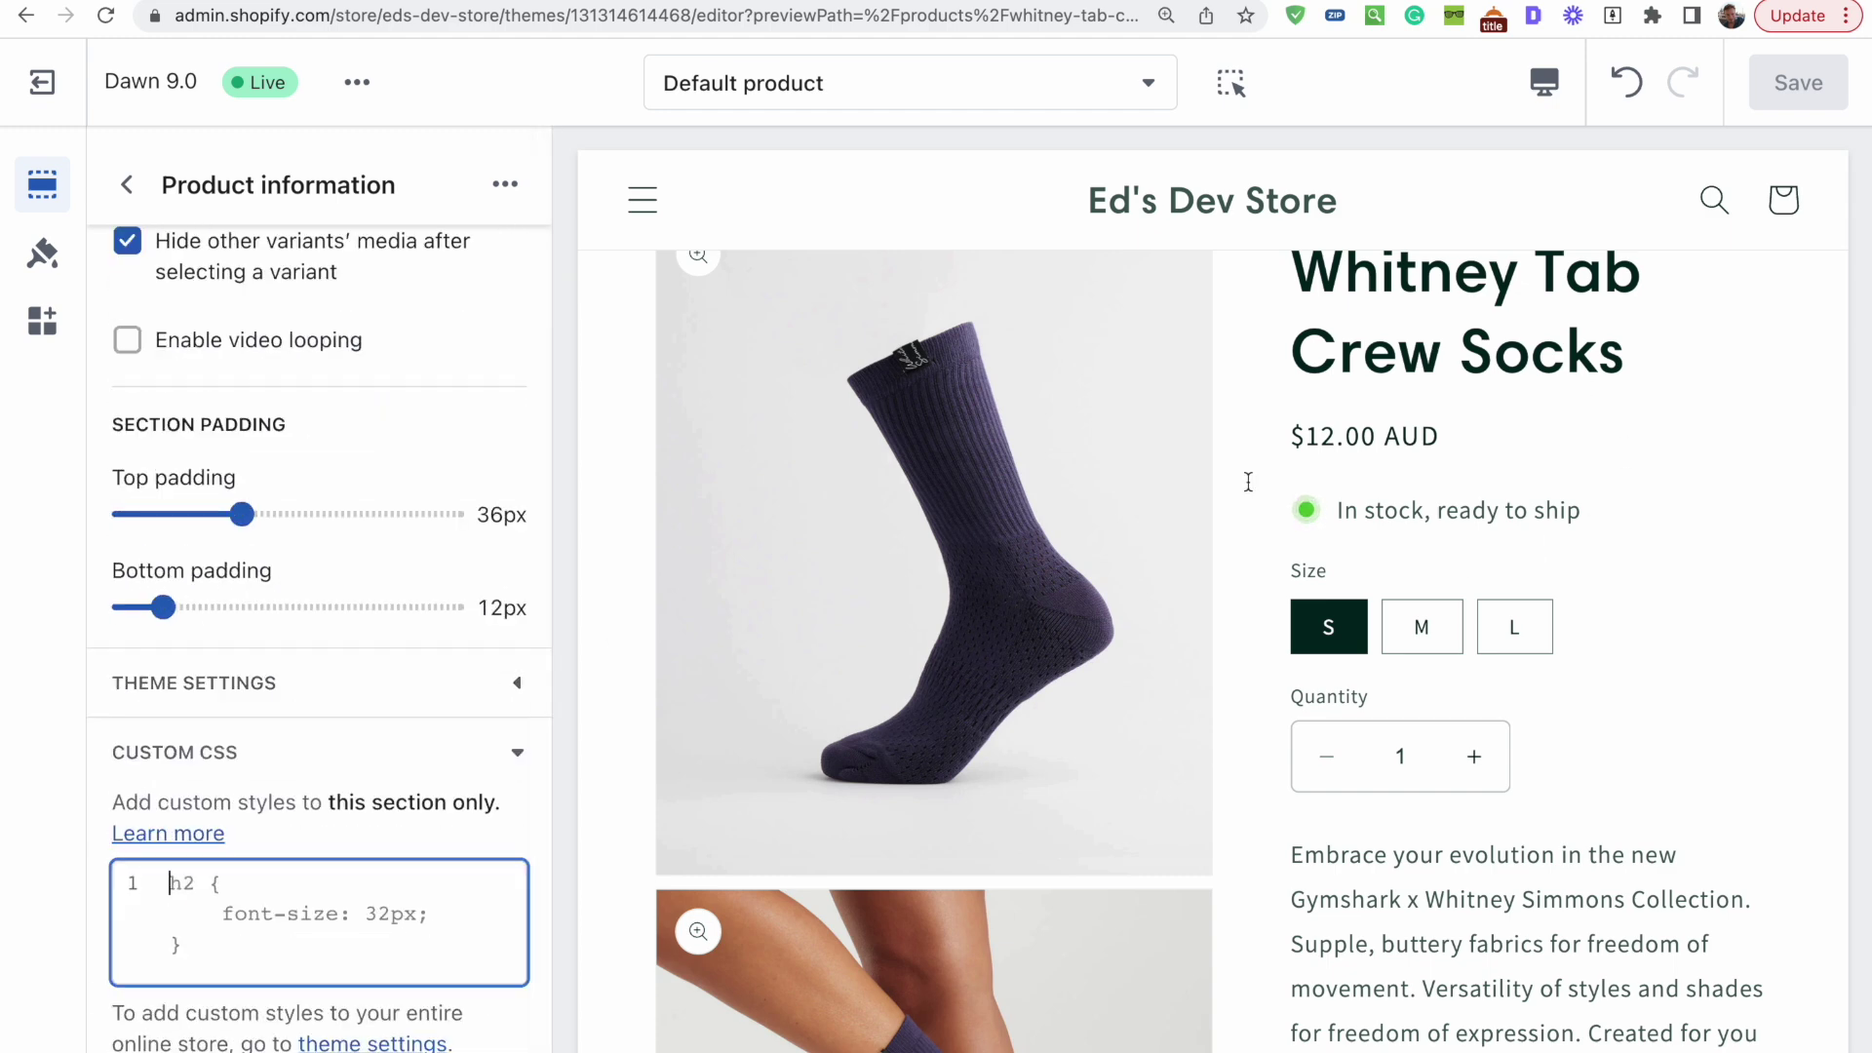
left_click(357, 81)
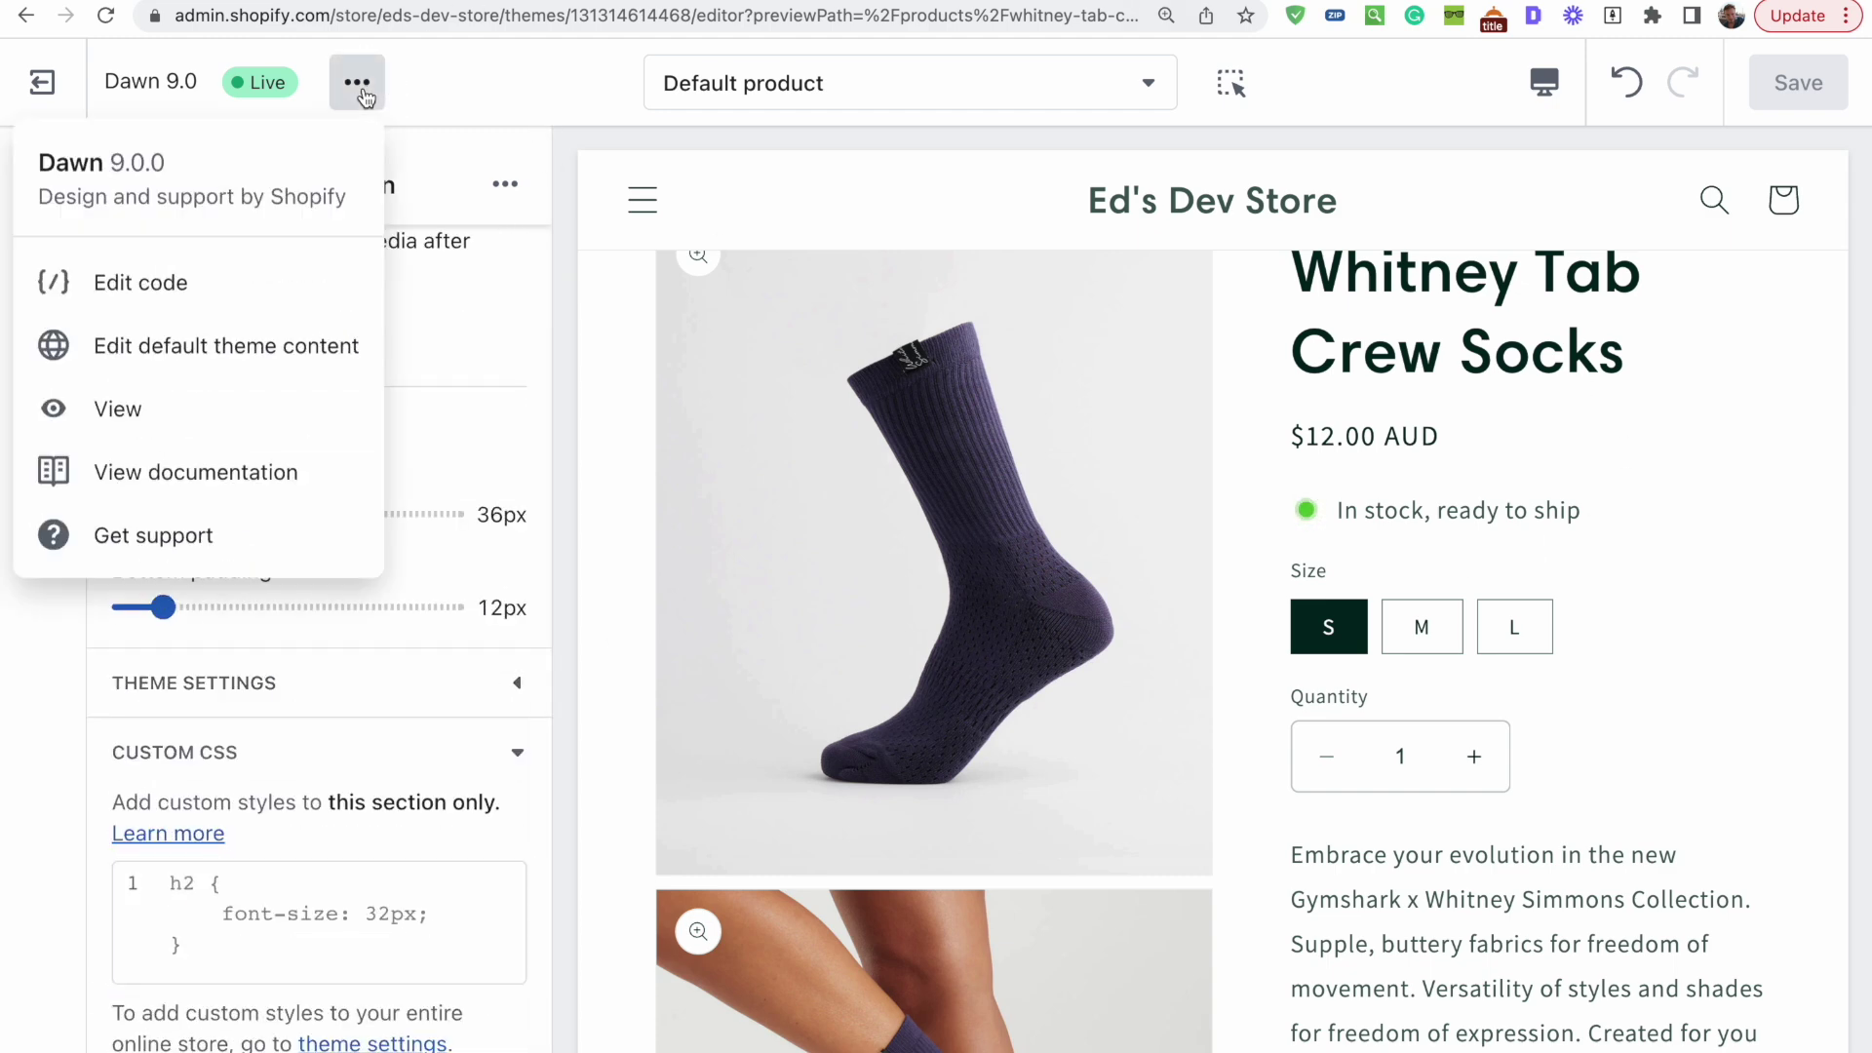
Open the theme code, search the files for 'css', and open base.css
left_click(140, 282)
left_click(250, 206)
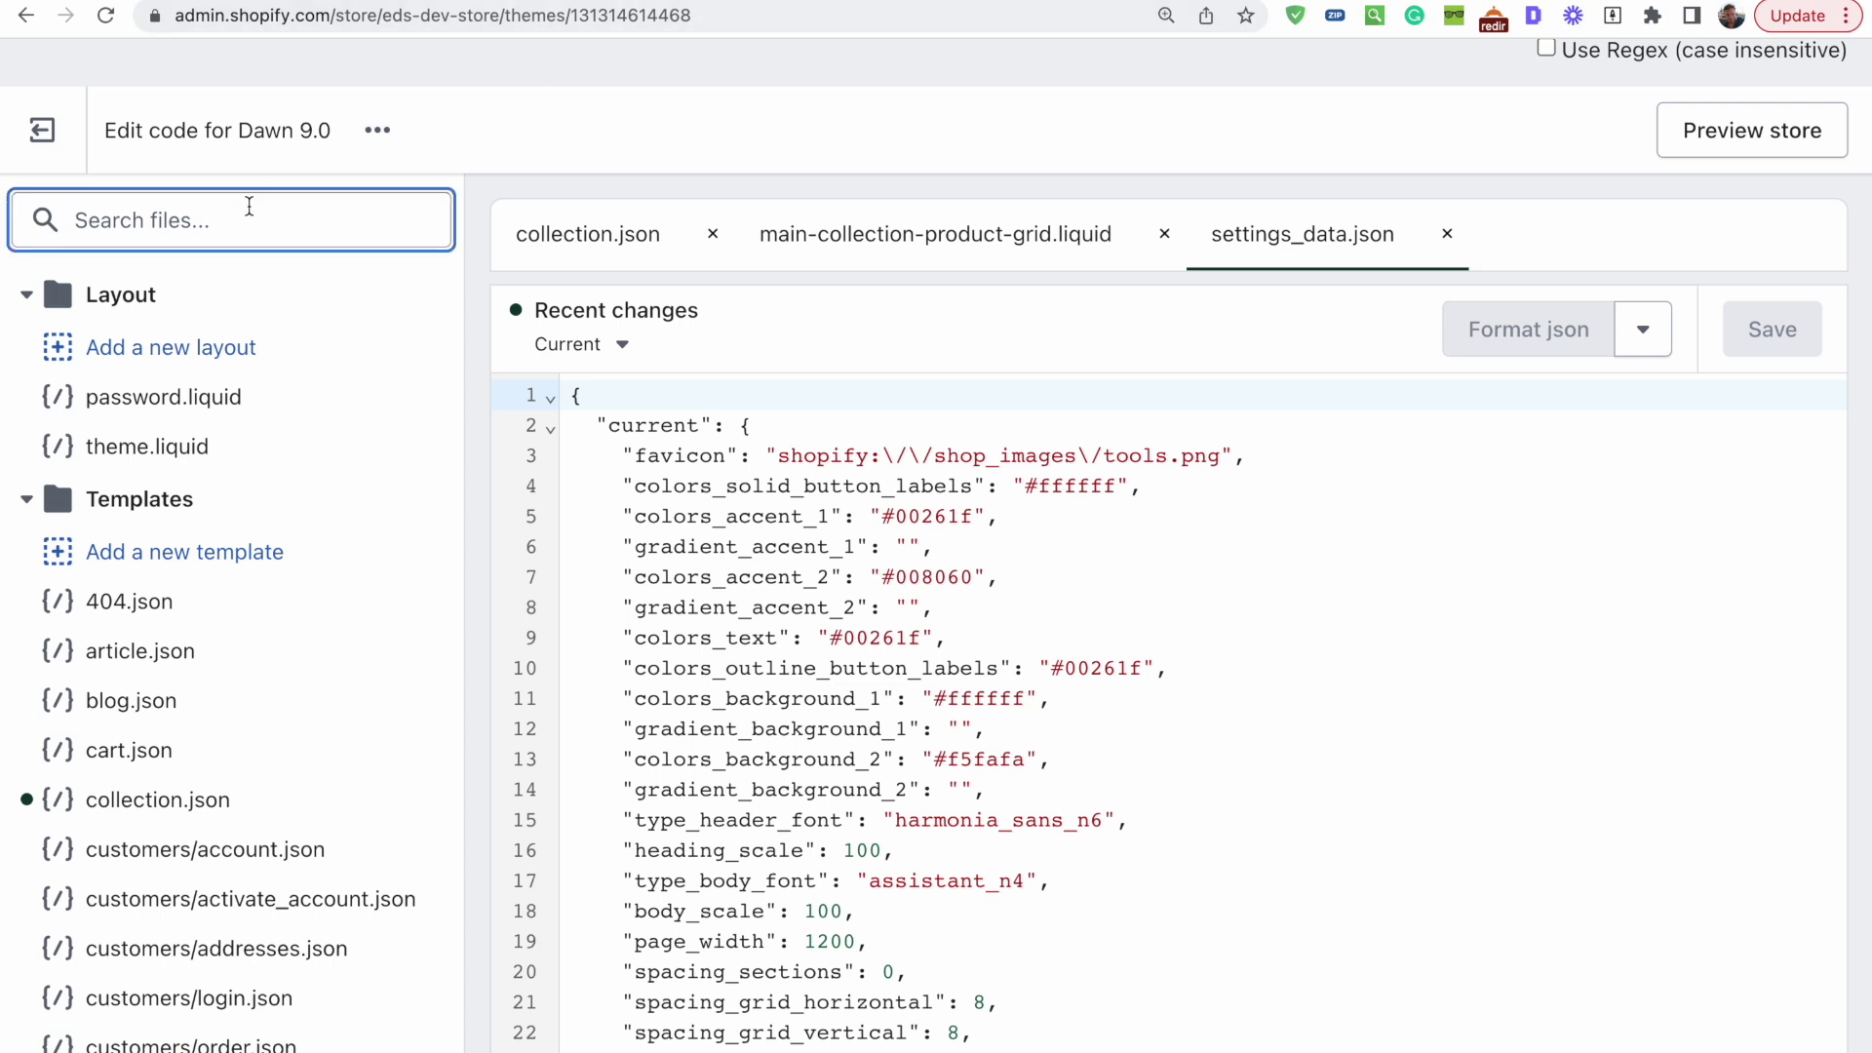
type("css")
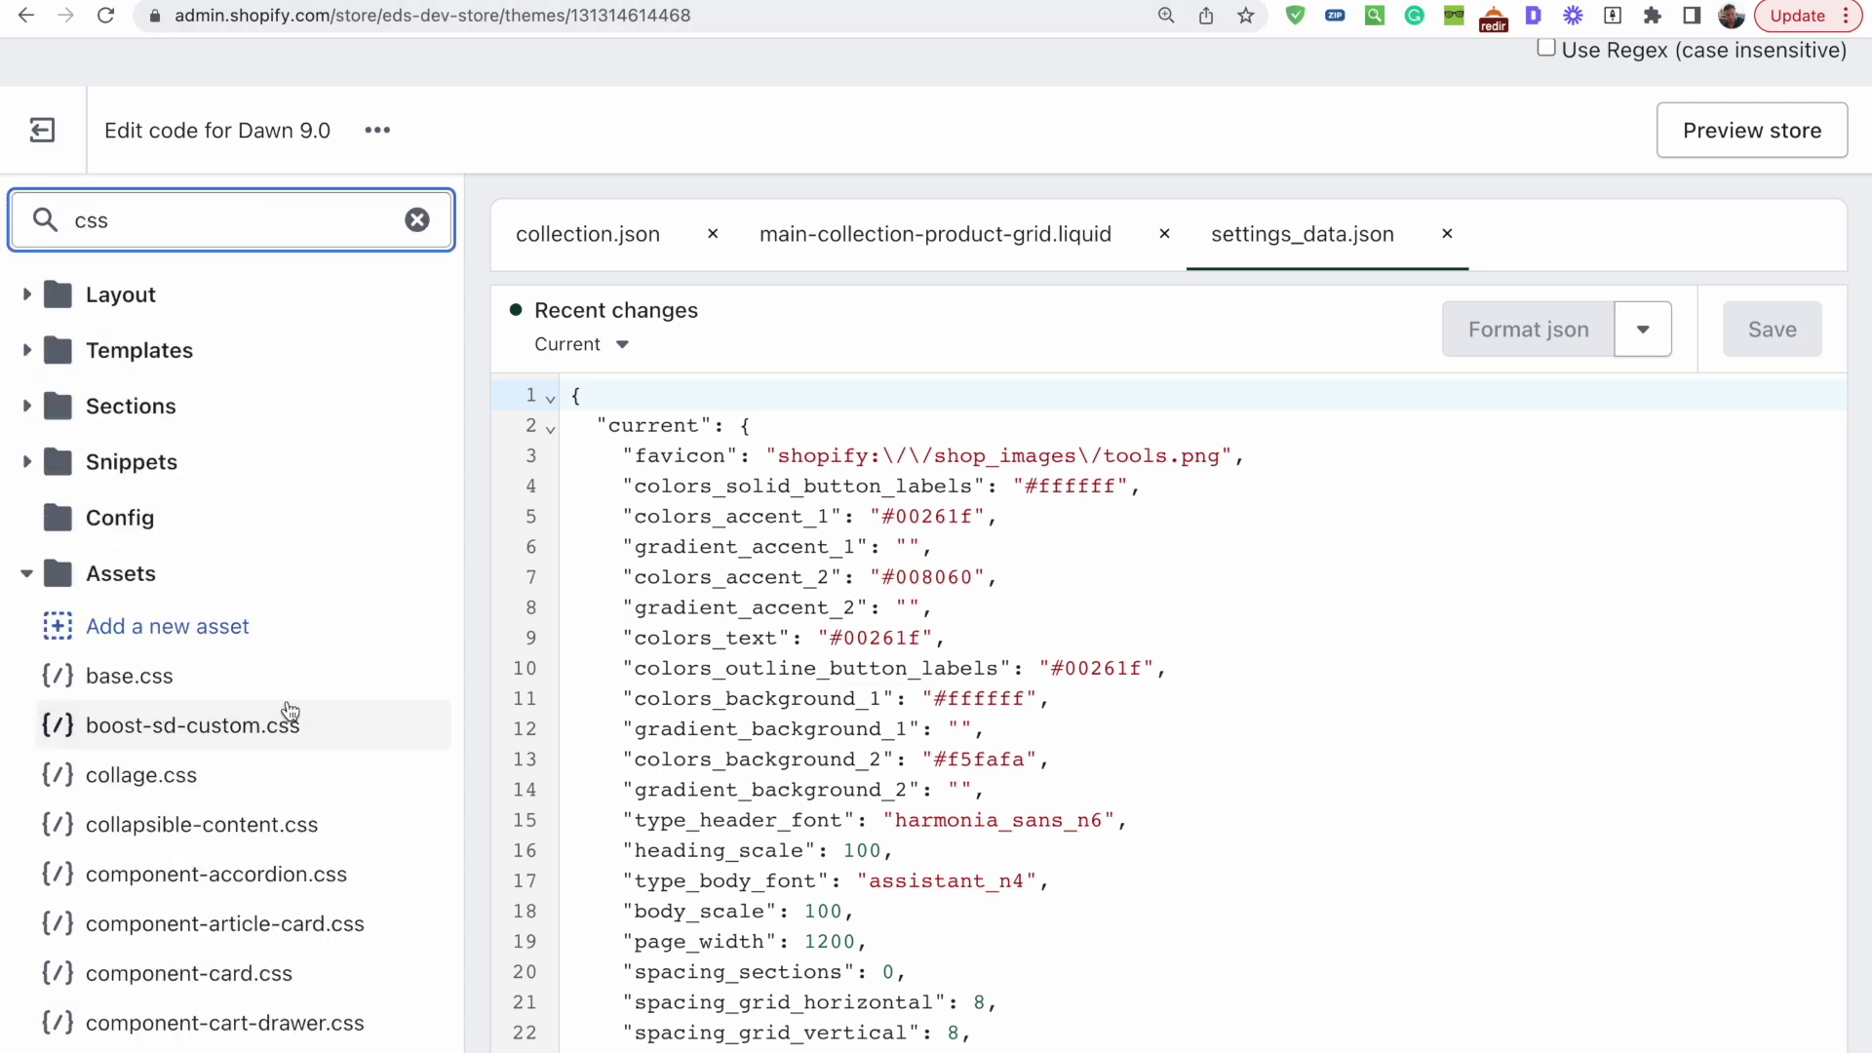
scroll(288, 711, "down", 3)
scroll(288, 710, "down", 2)
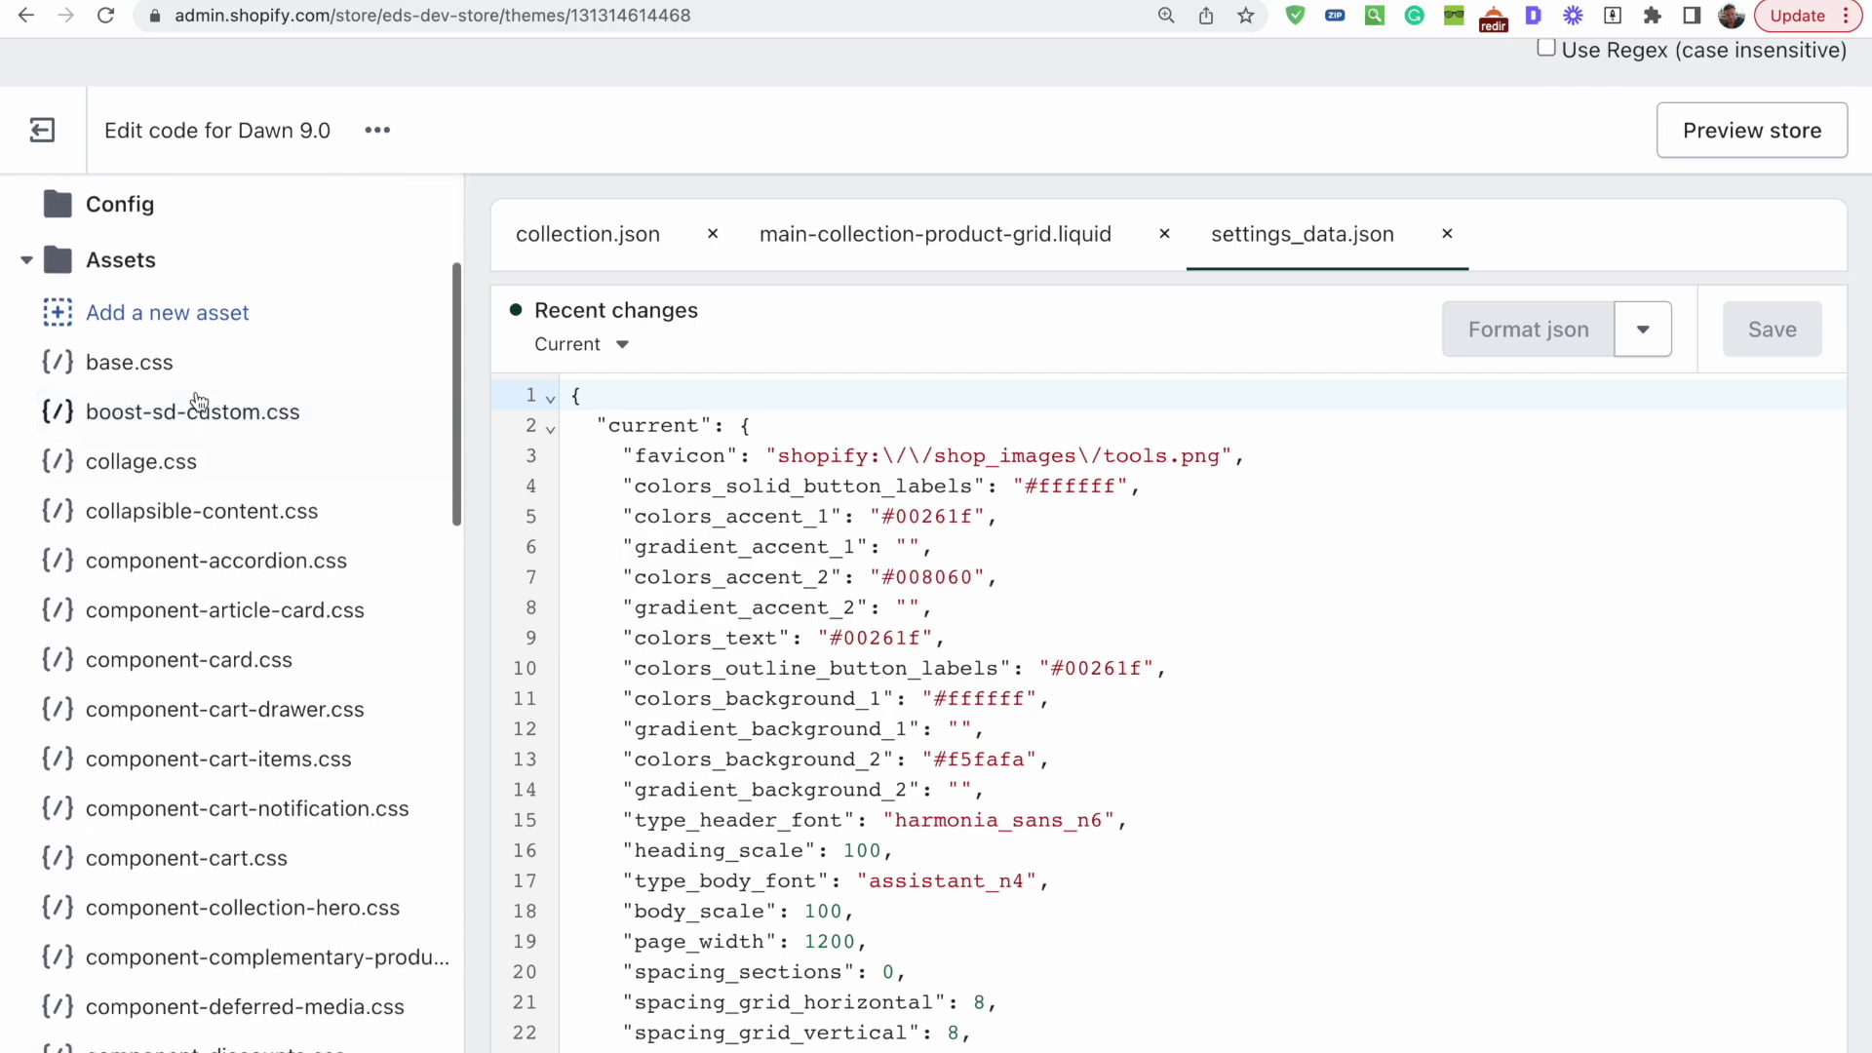
left_click(141, 369)
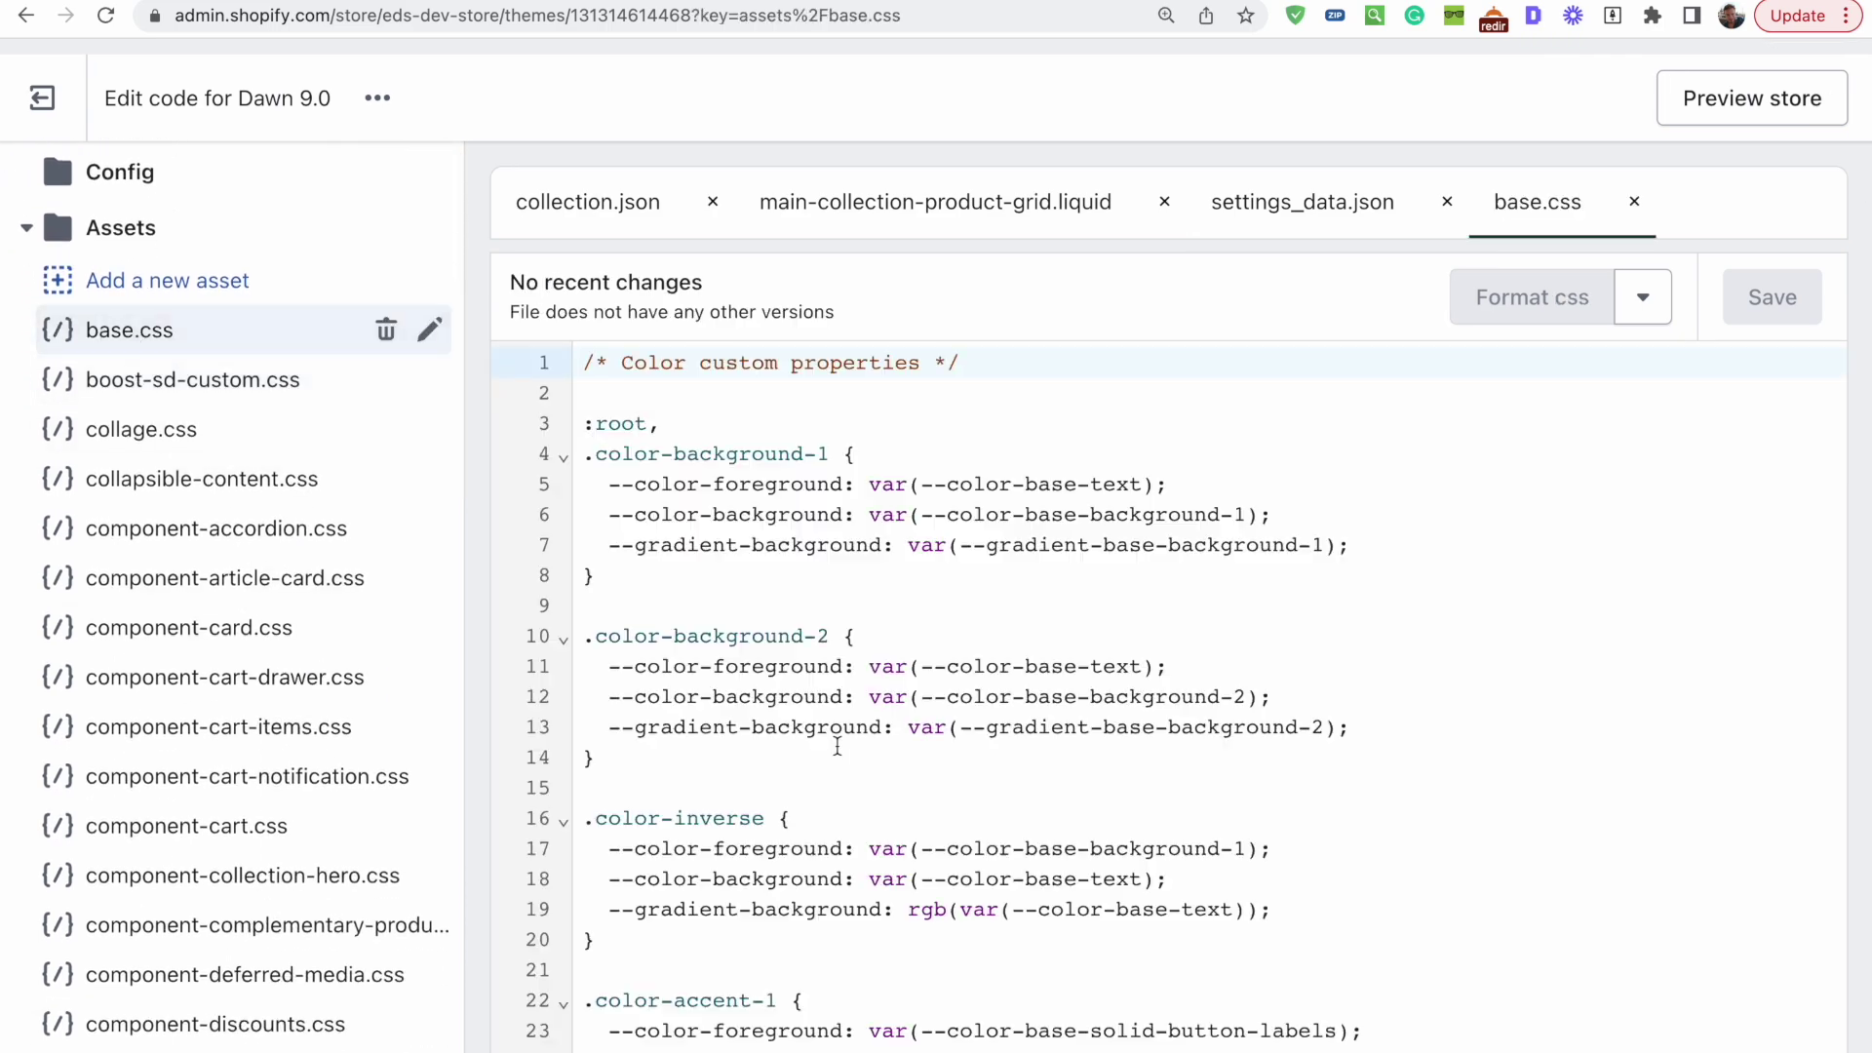
Add a new blank asset file named 'custom'
scroll(837, 746, "down", 20)
scroll(837, 745, "down", 20)
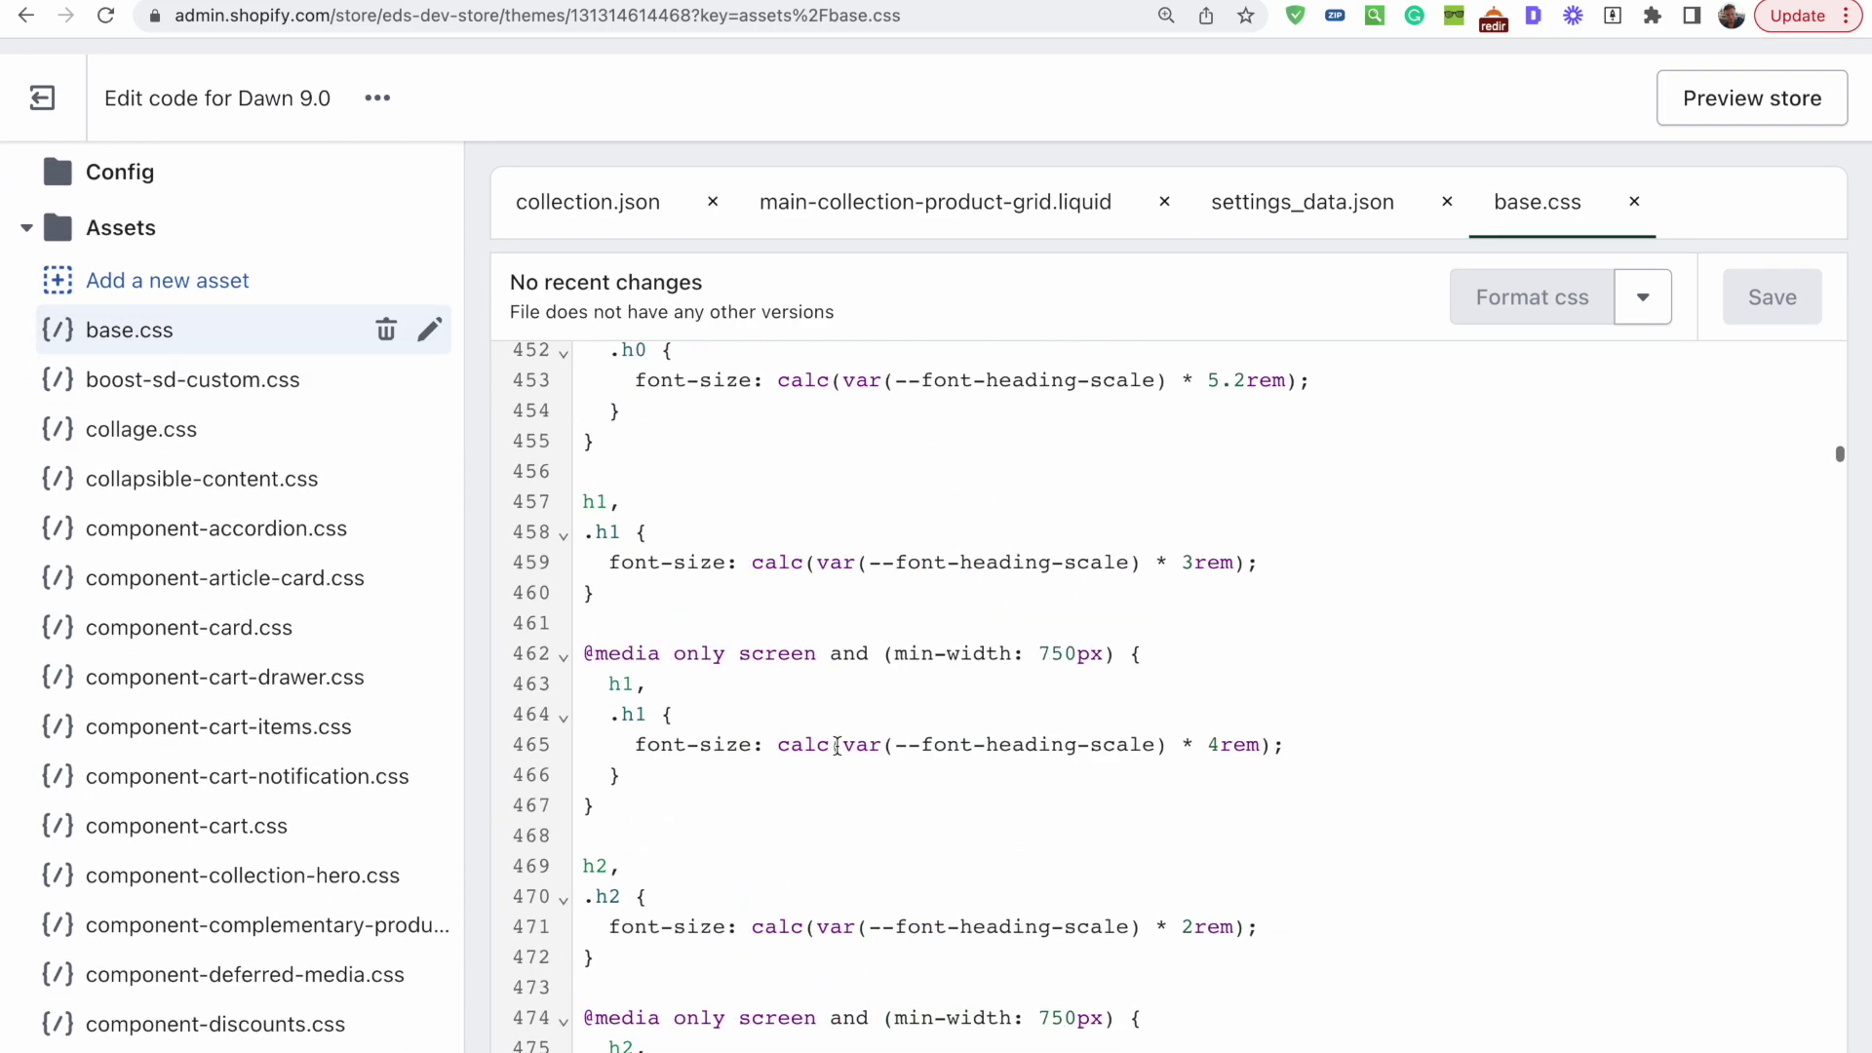
scroll(242, 493, "up", 4)
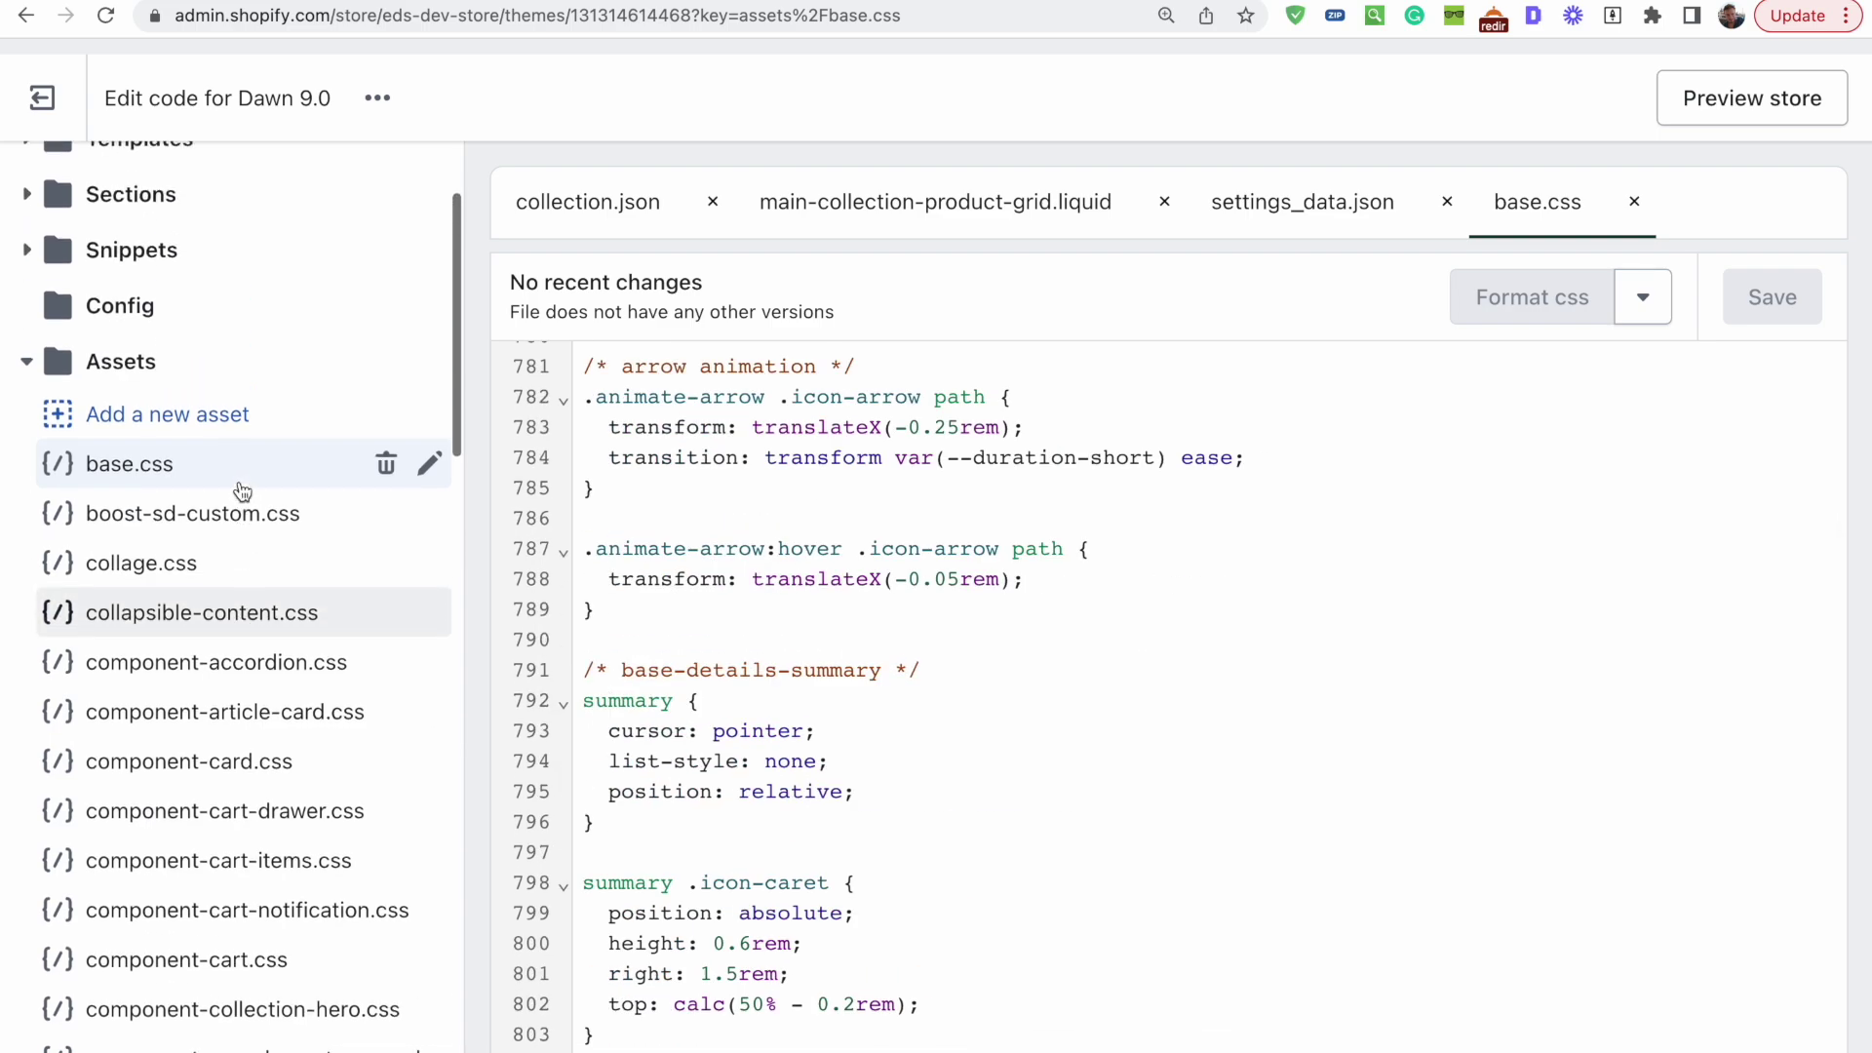
left_click(188, 500)
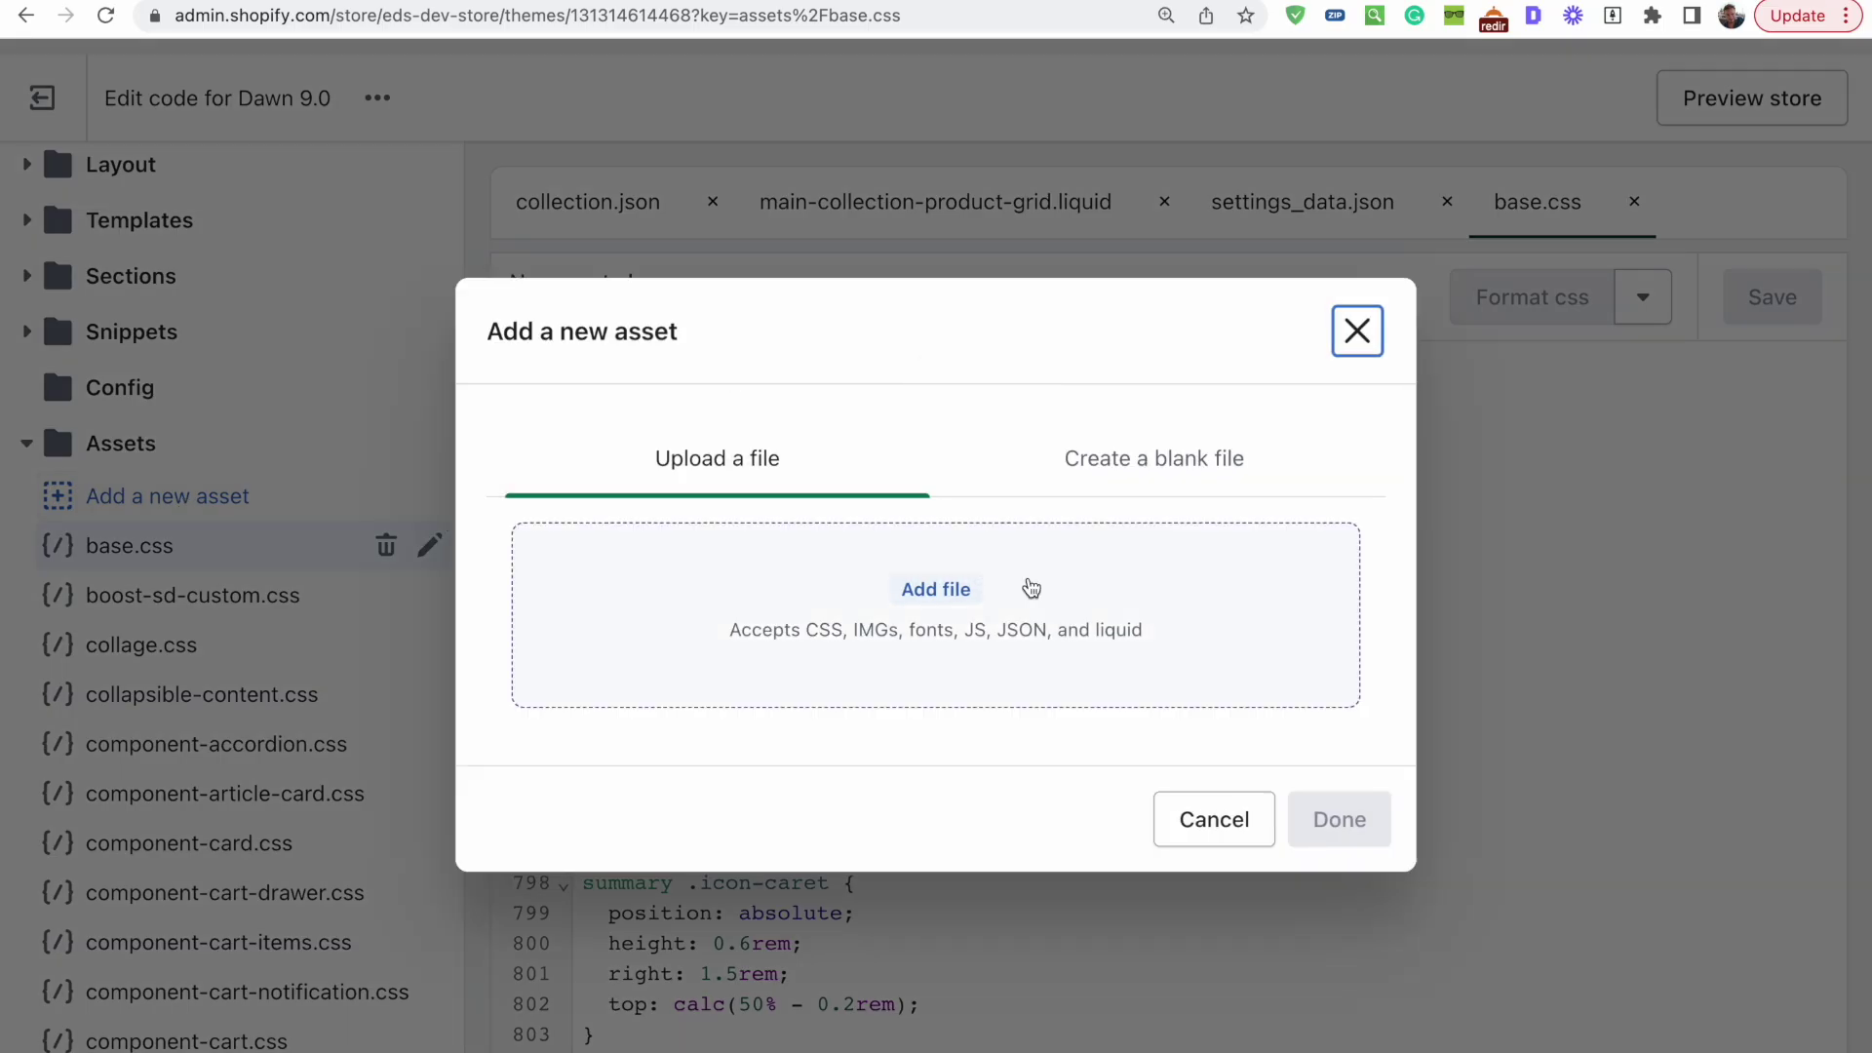
left_click(1120, 451)
left_click(659, 694)
type("custom")
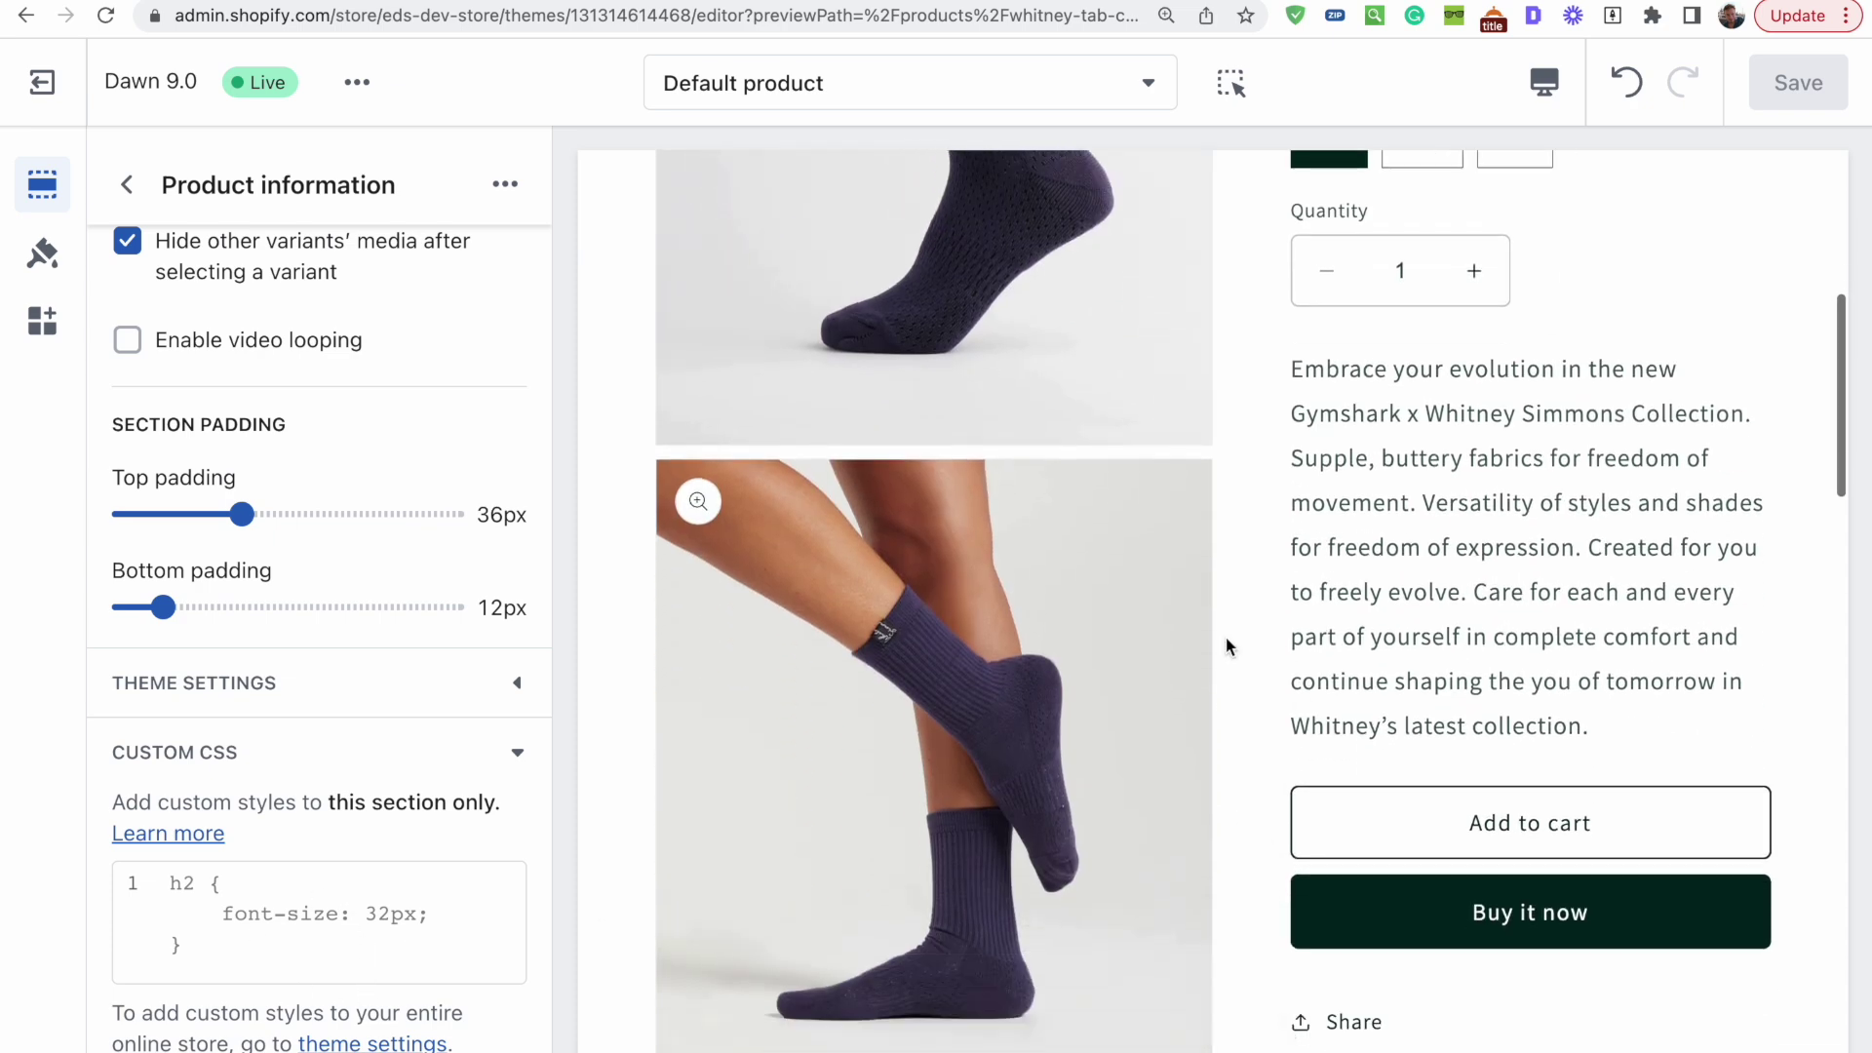
Check the section's Custom CSS box, then exit the theme editor to the Themes page
left_click(264, 913)
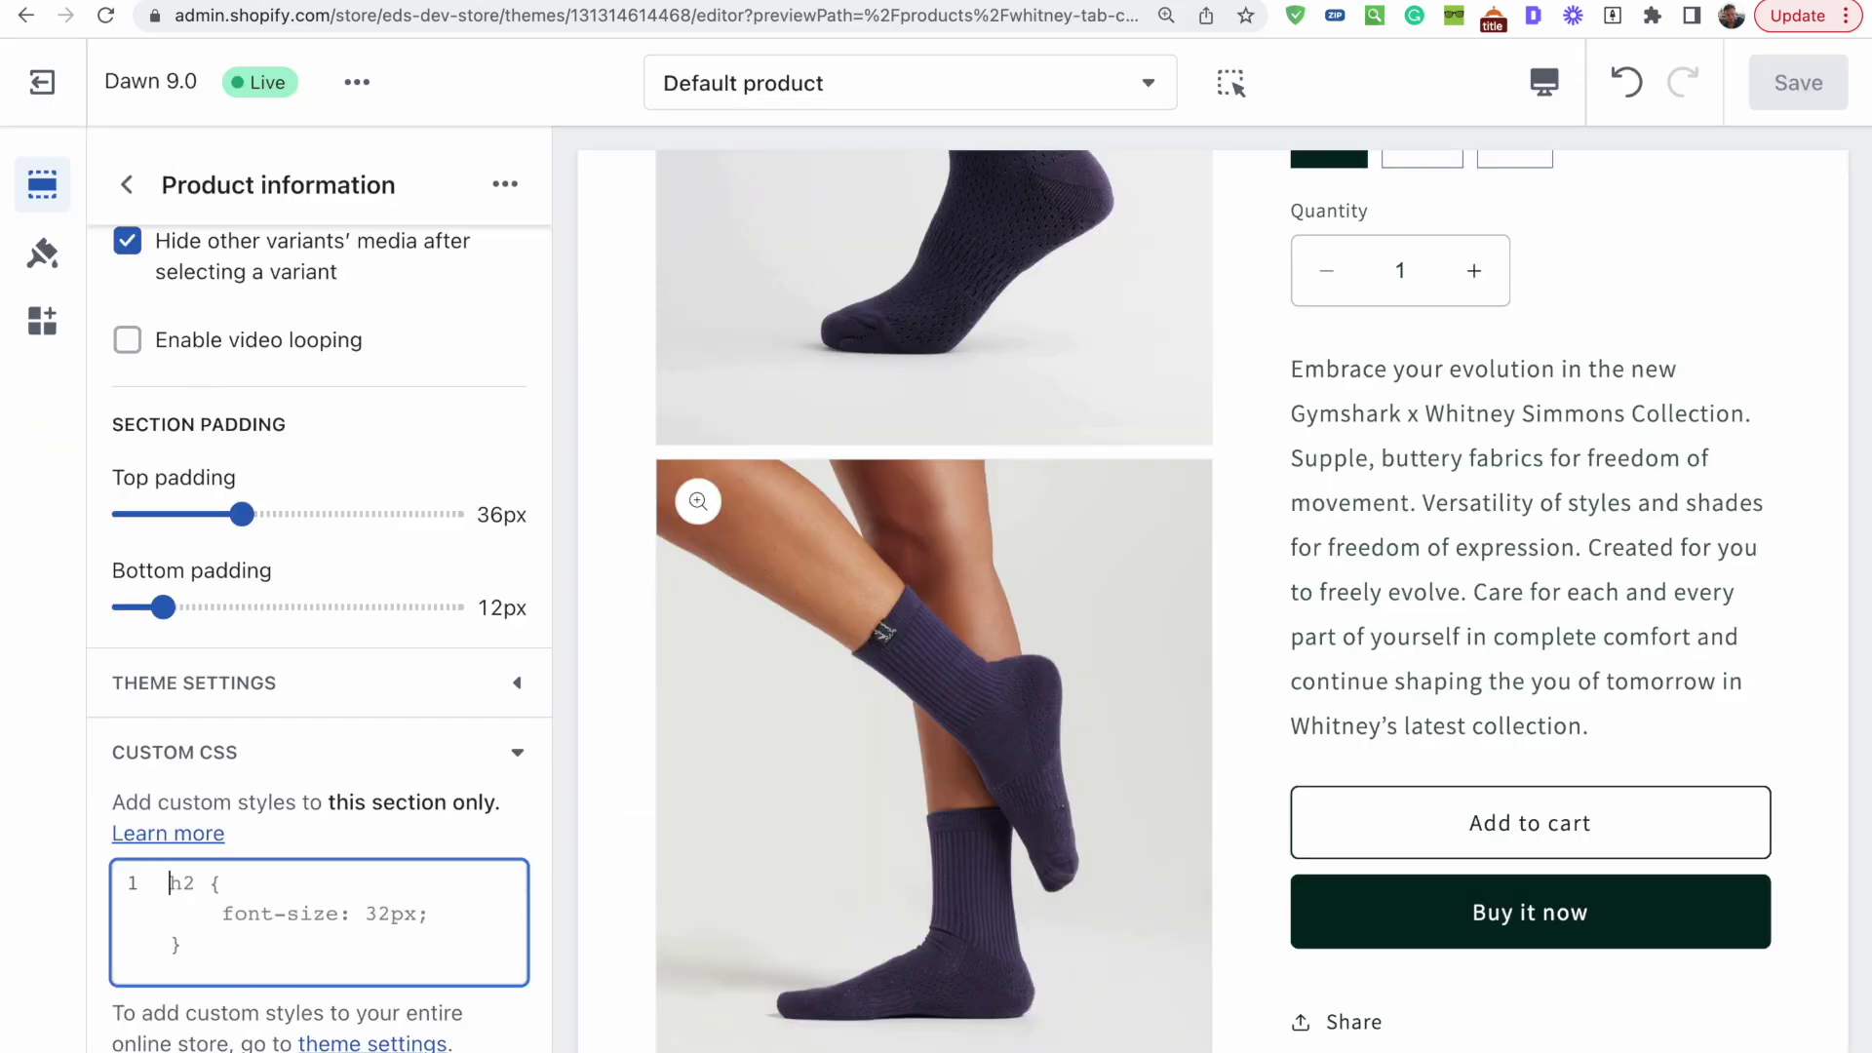
left_click(59, 82)
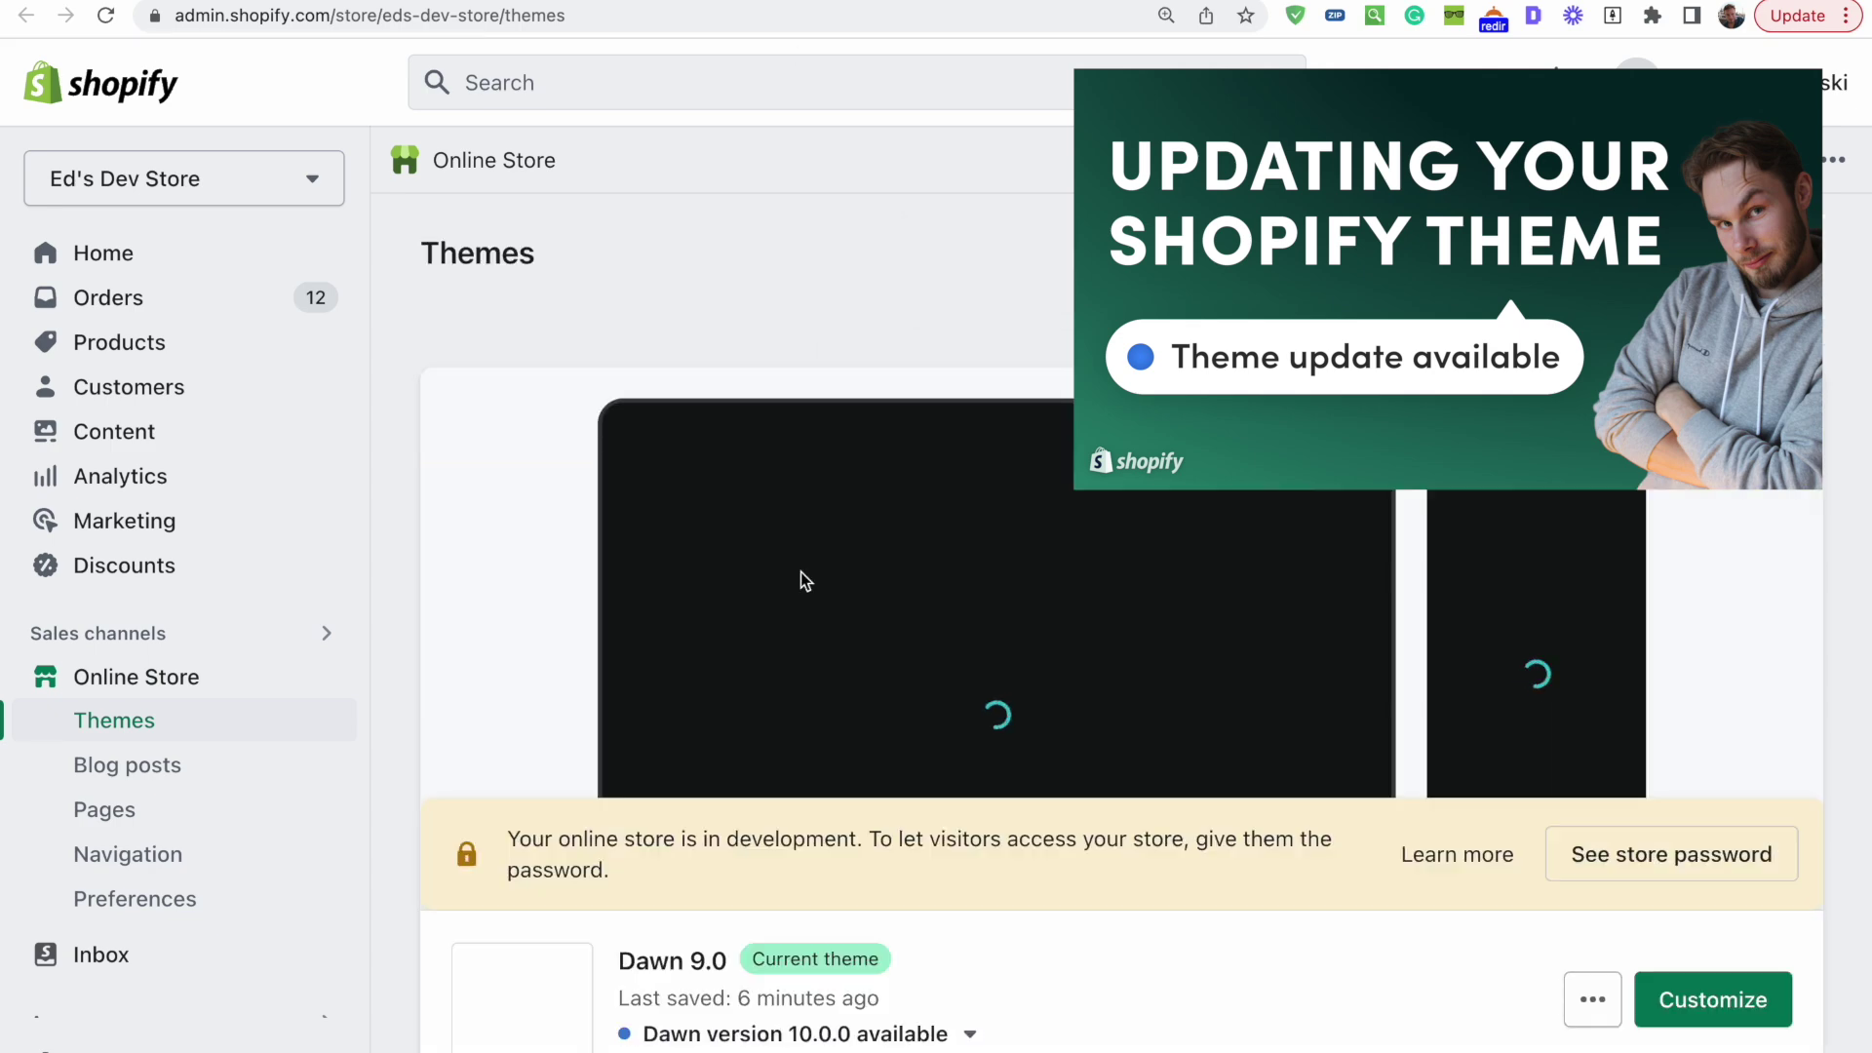
In the Theme library, view Dawn 8.0's 'Dawn version 10.0.0 available' details and close them
scroll(799, 578, "down", 3)
scroll(1688, 651, "down", 7)
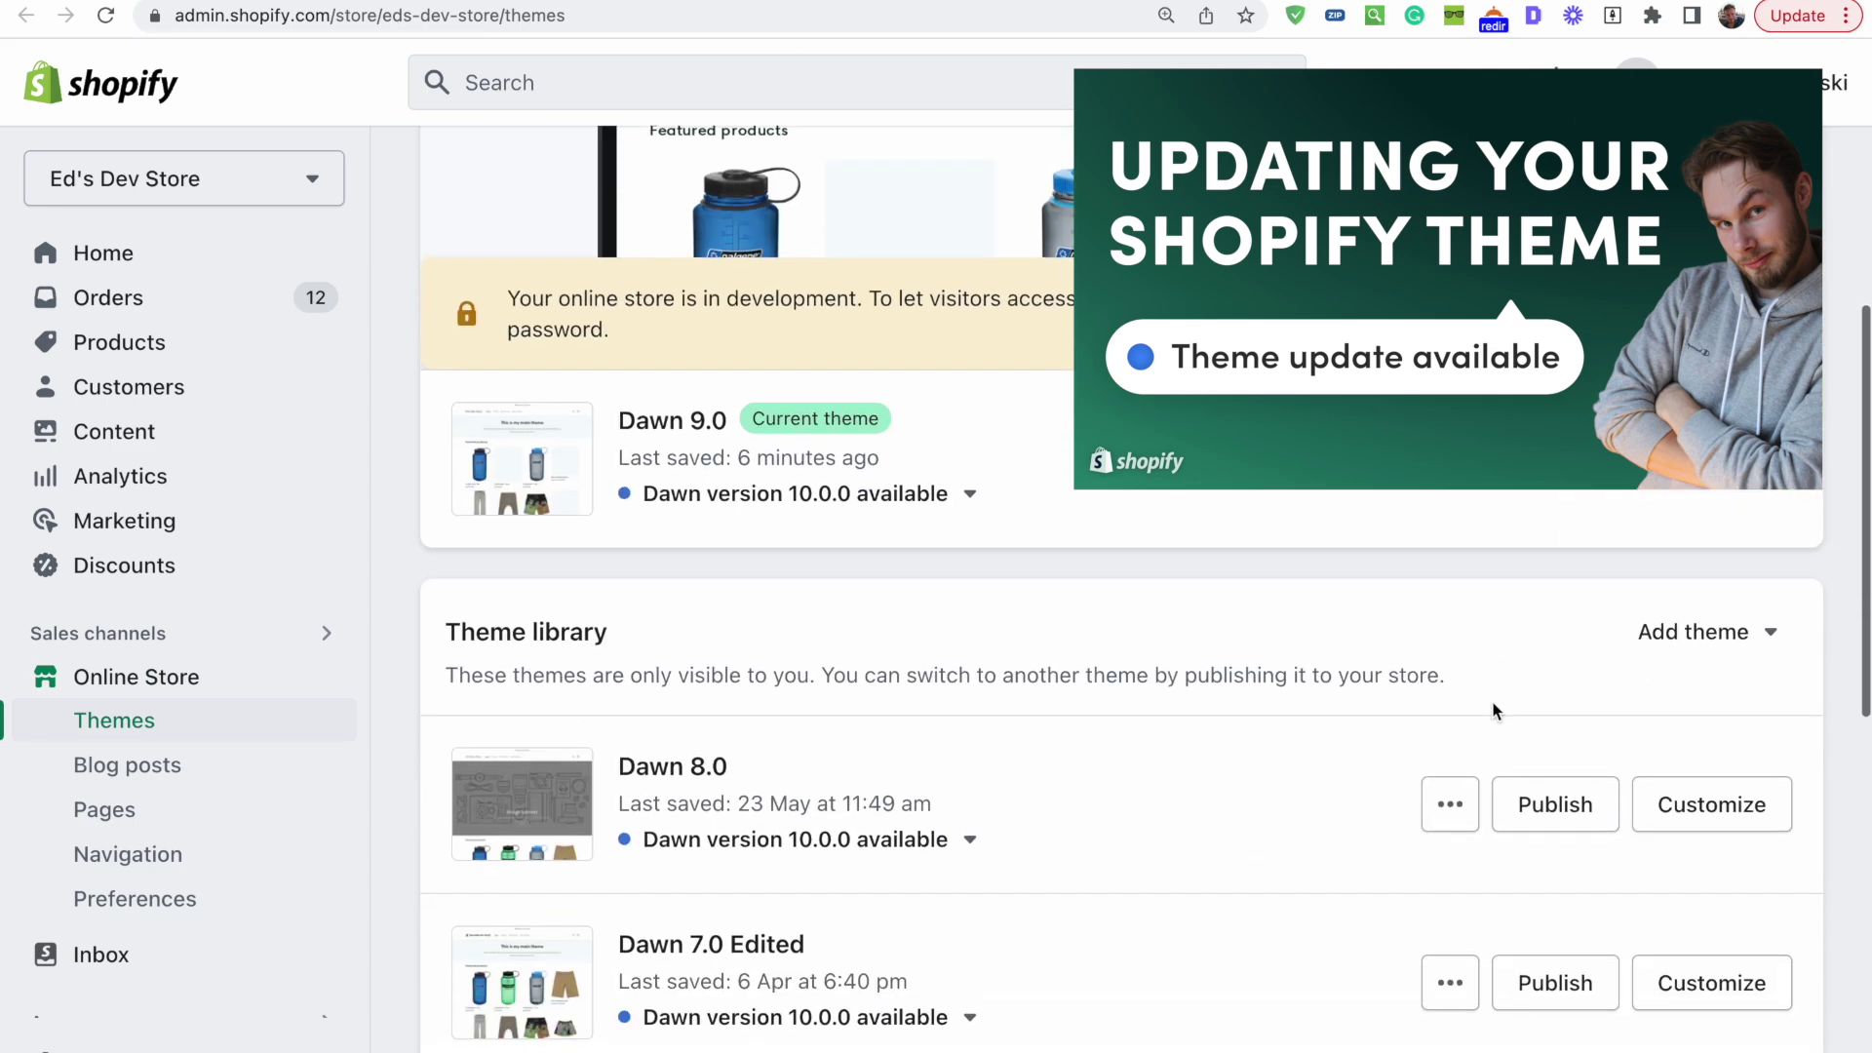
scroll(990, 497, "up", 1)
left_click(895, 476)
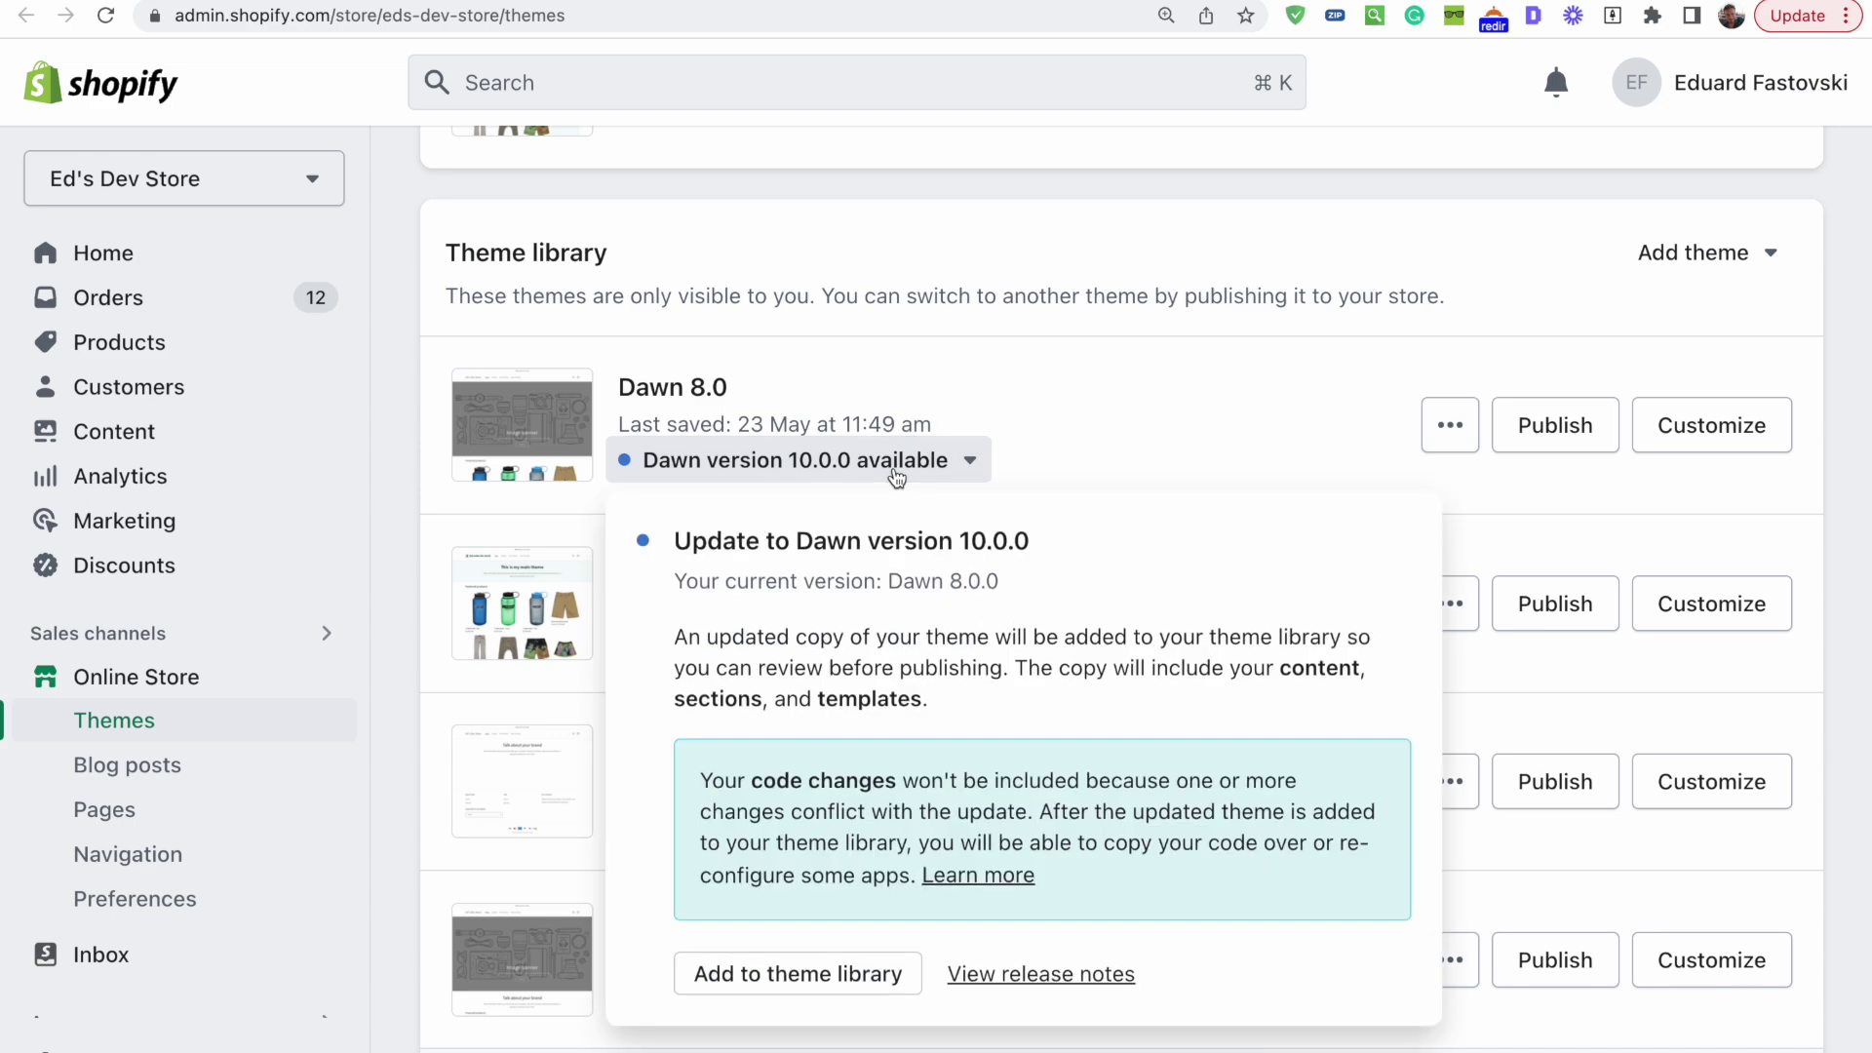
left_click(1094, 451)
Reopen and dismiss the Dawn 10.0.0 update details twice more
scroll(975, 527, "up", 2)
left_click(890, 594)
scroll(884, 866, "down", 2)
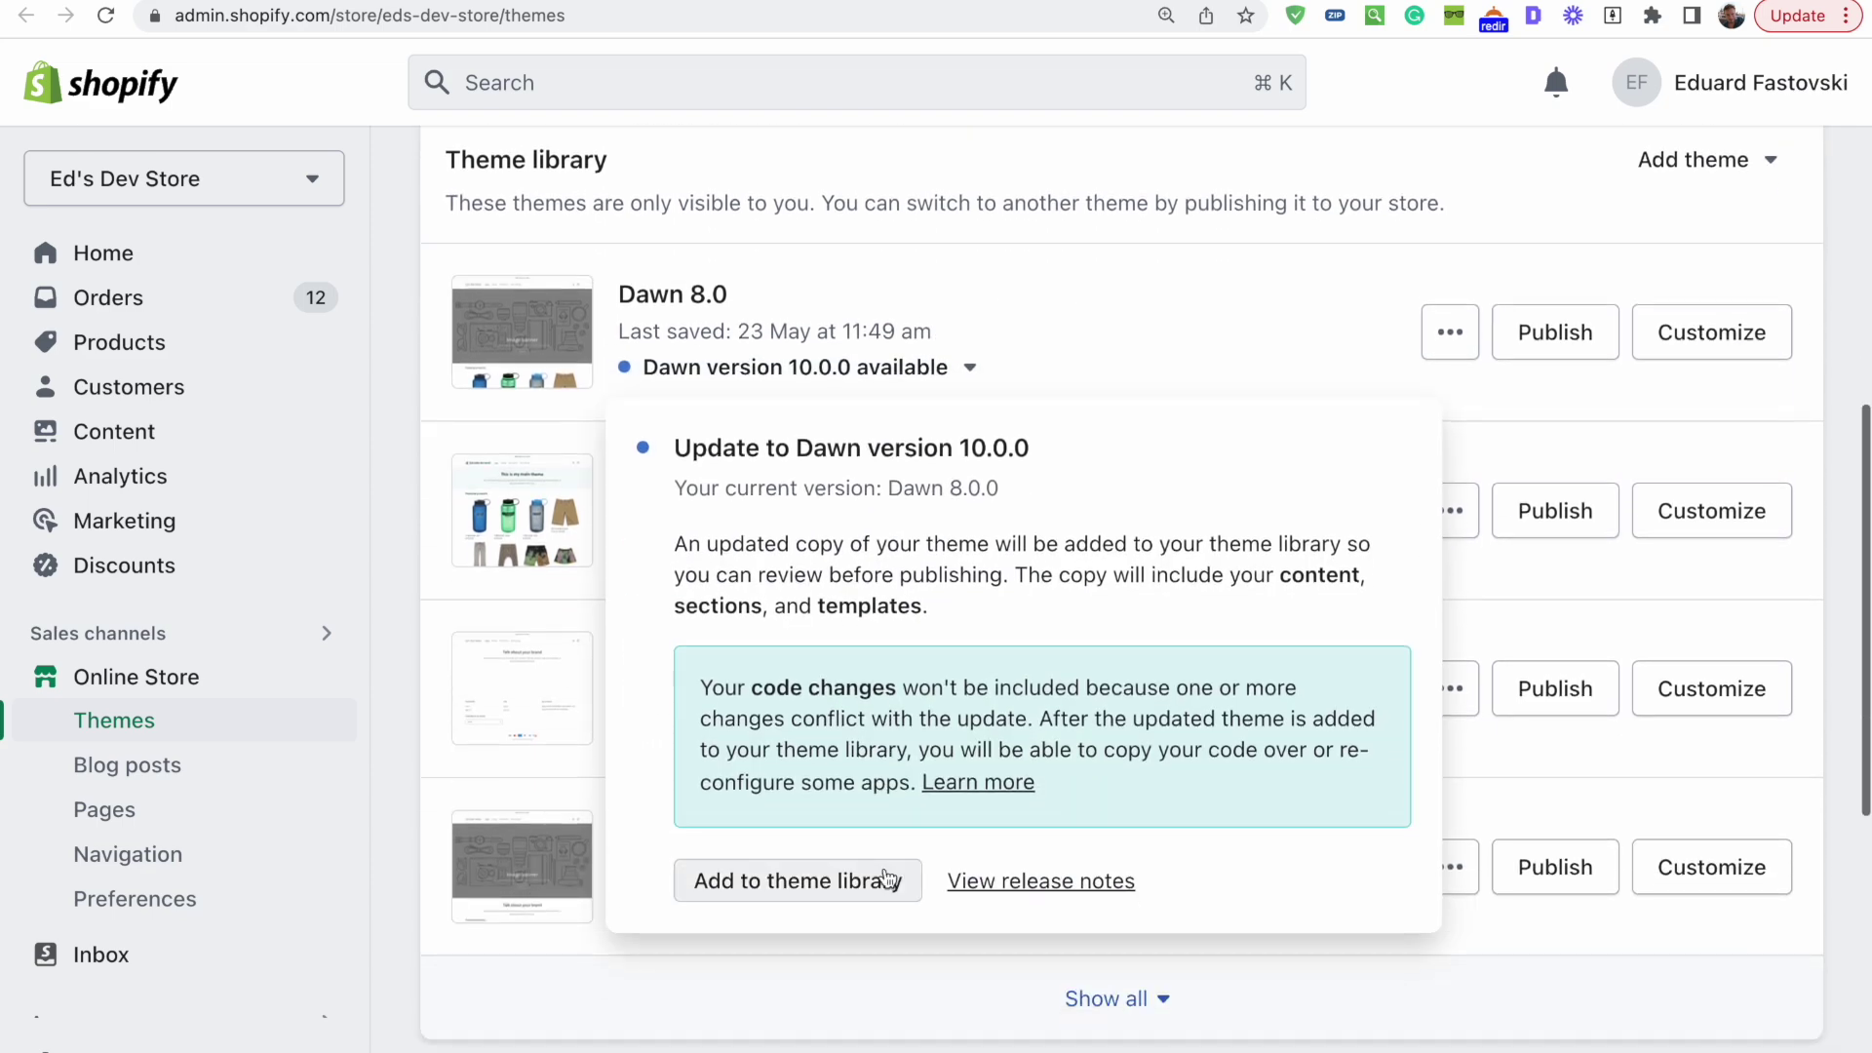
left_click(399, 611)
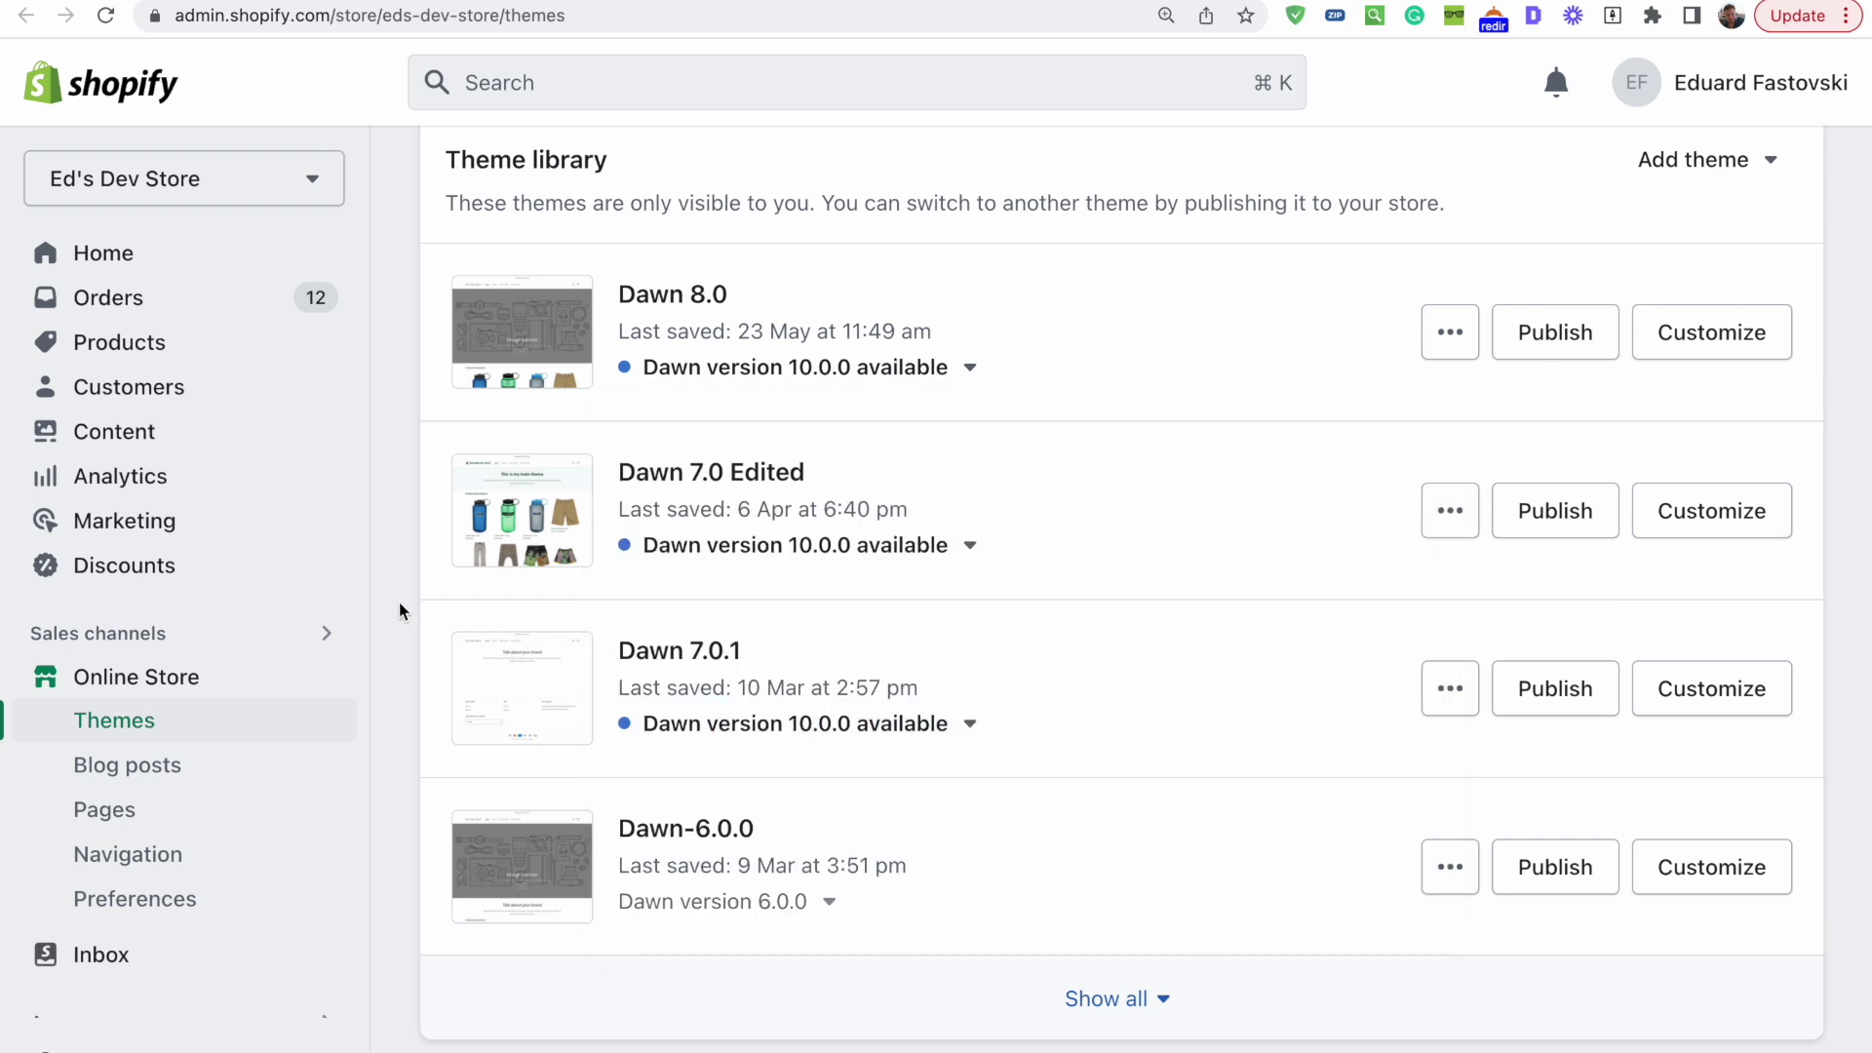
left_click(858, 366)
left_click(397, 617)
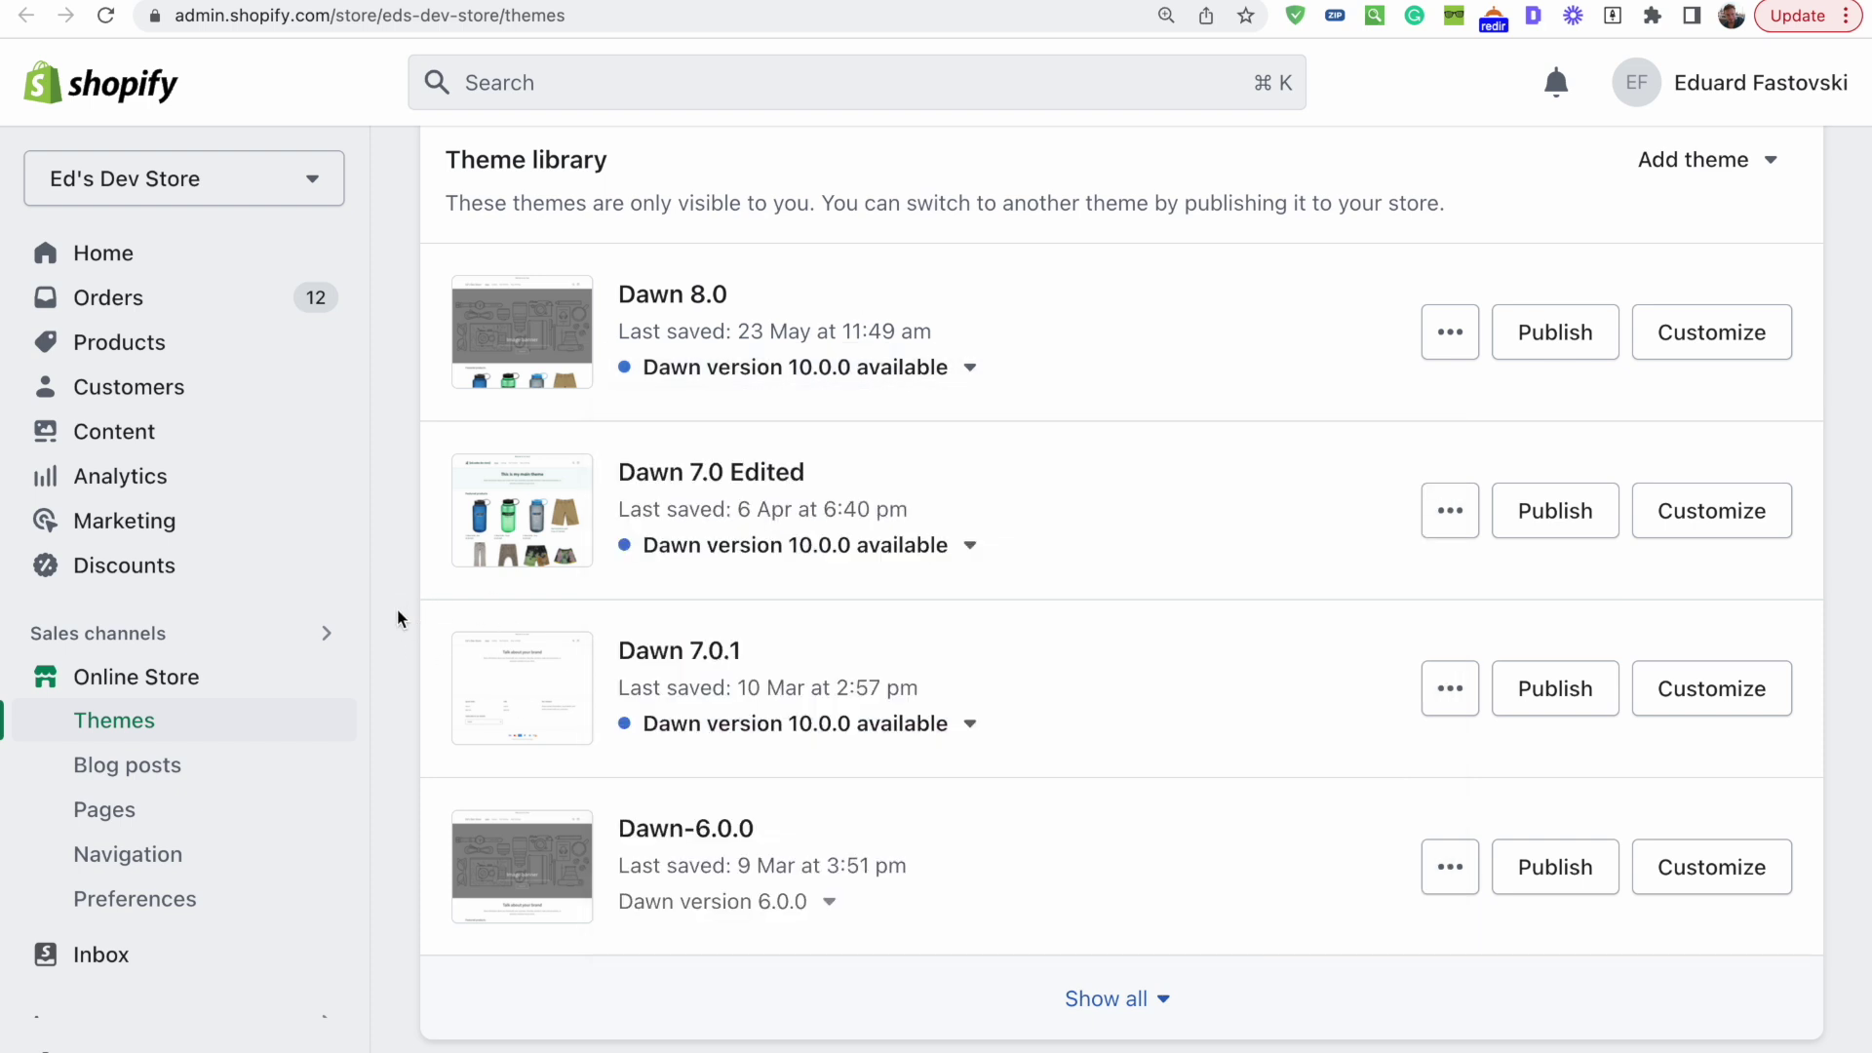
scroll(397, 610, "up", 3)
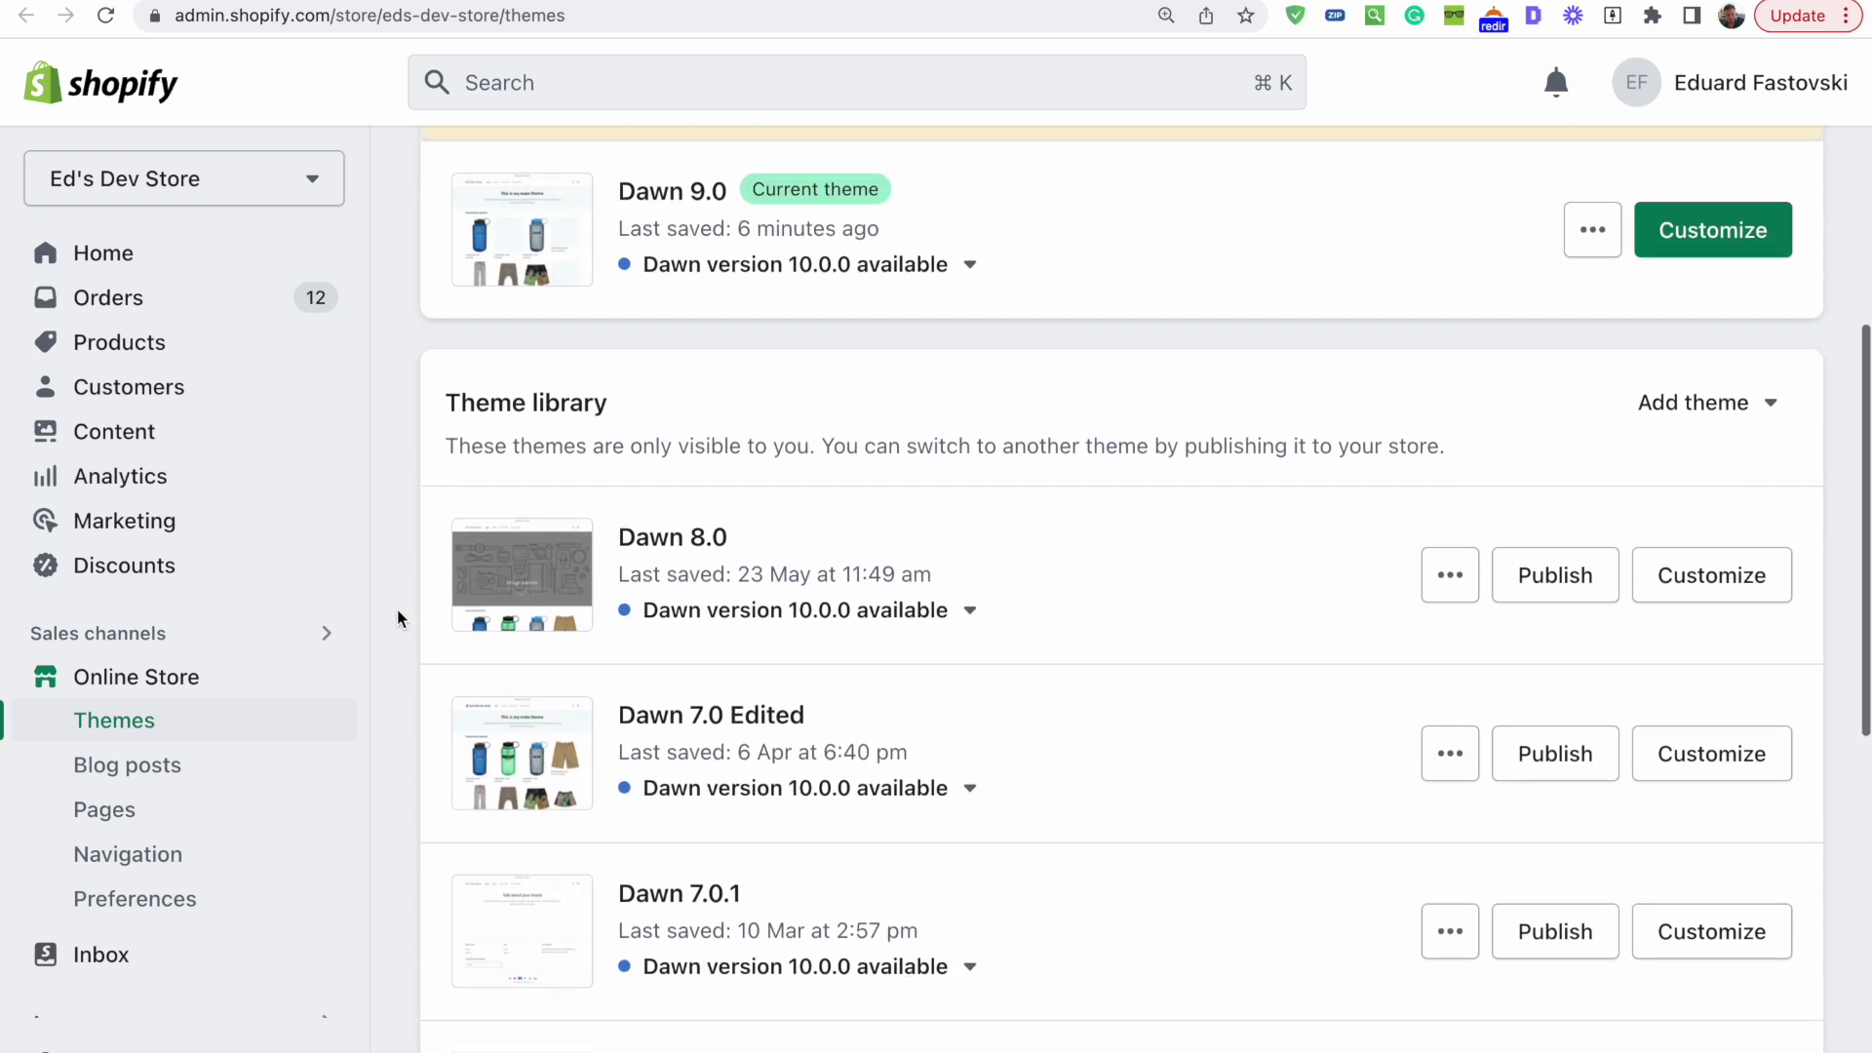
scroll(397, 617, "up", 1)
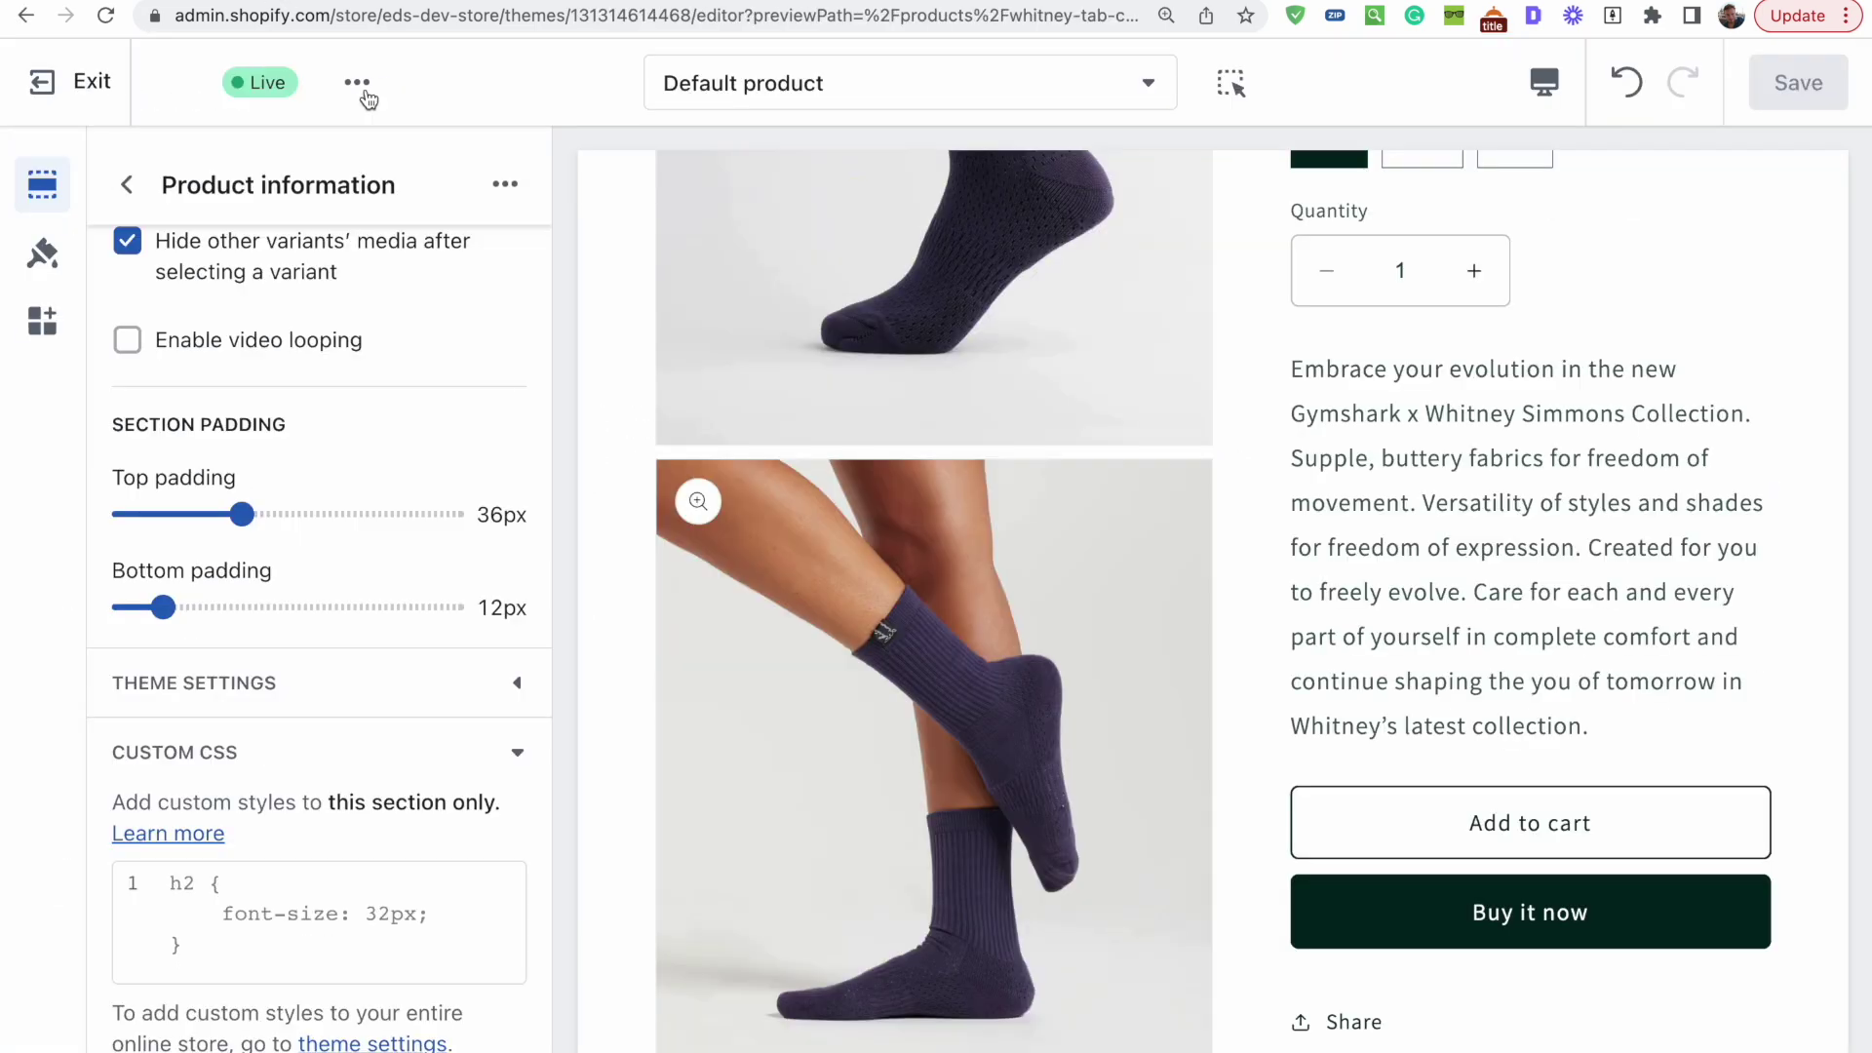
Look at the Colors group in Theme settings, then return to the template's sections
left_click(128, 185)
left_click(72, 265)
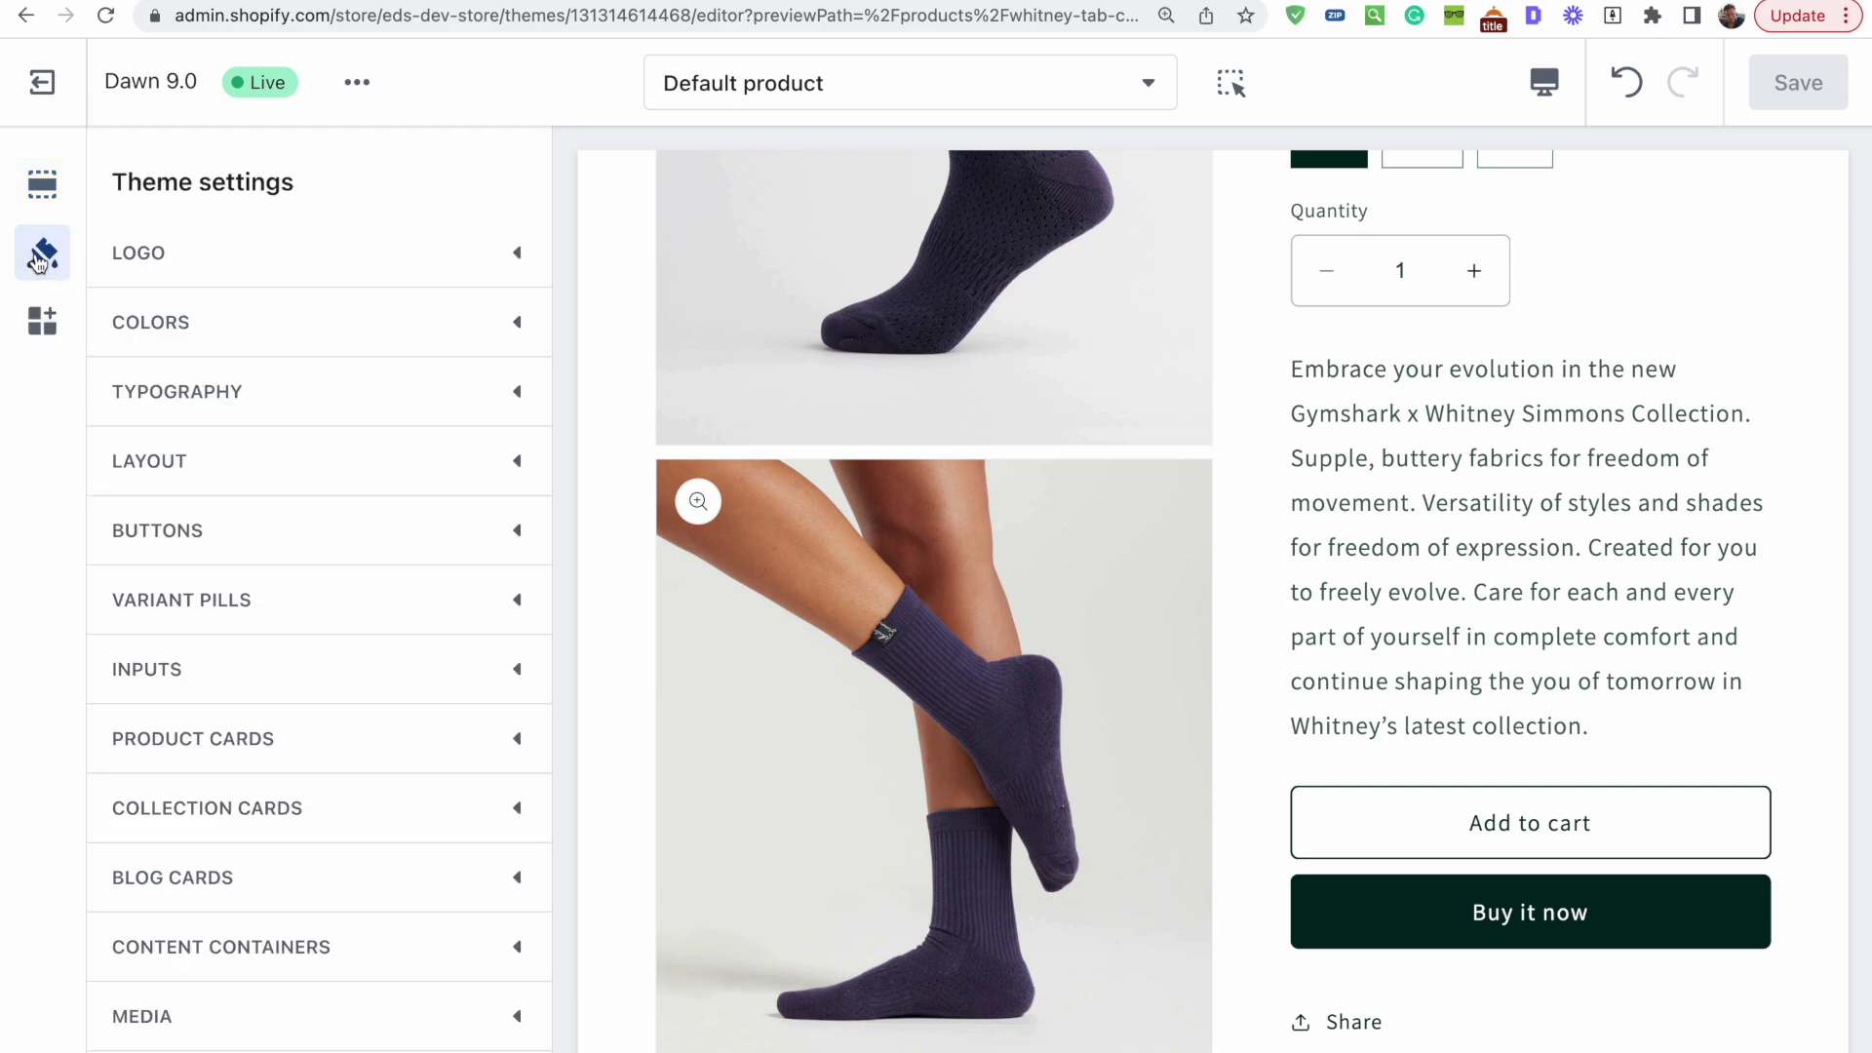
left_click(272, 331)
left_click(42, 185)
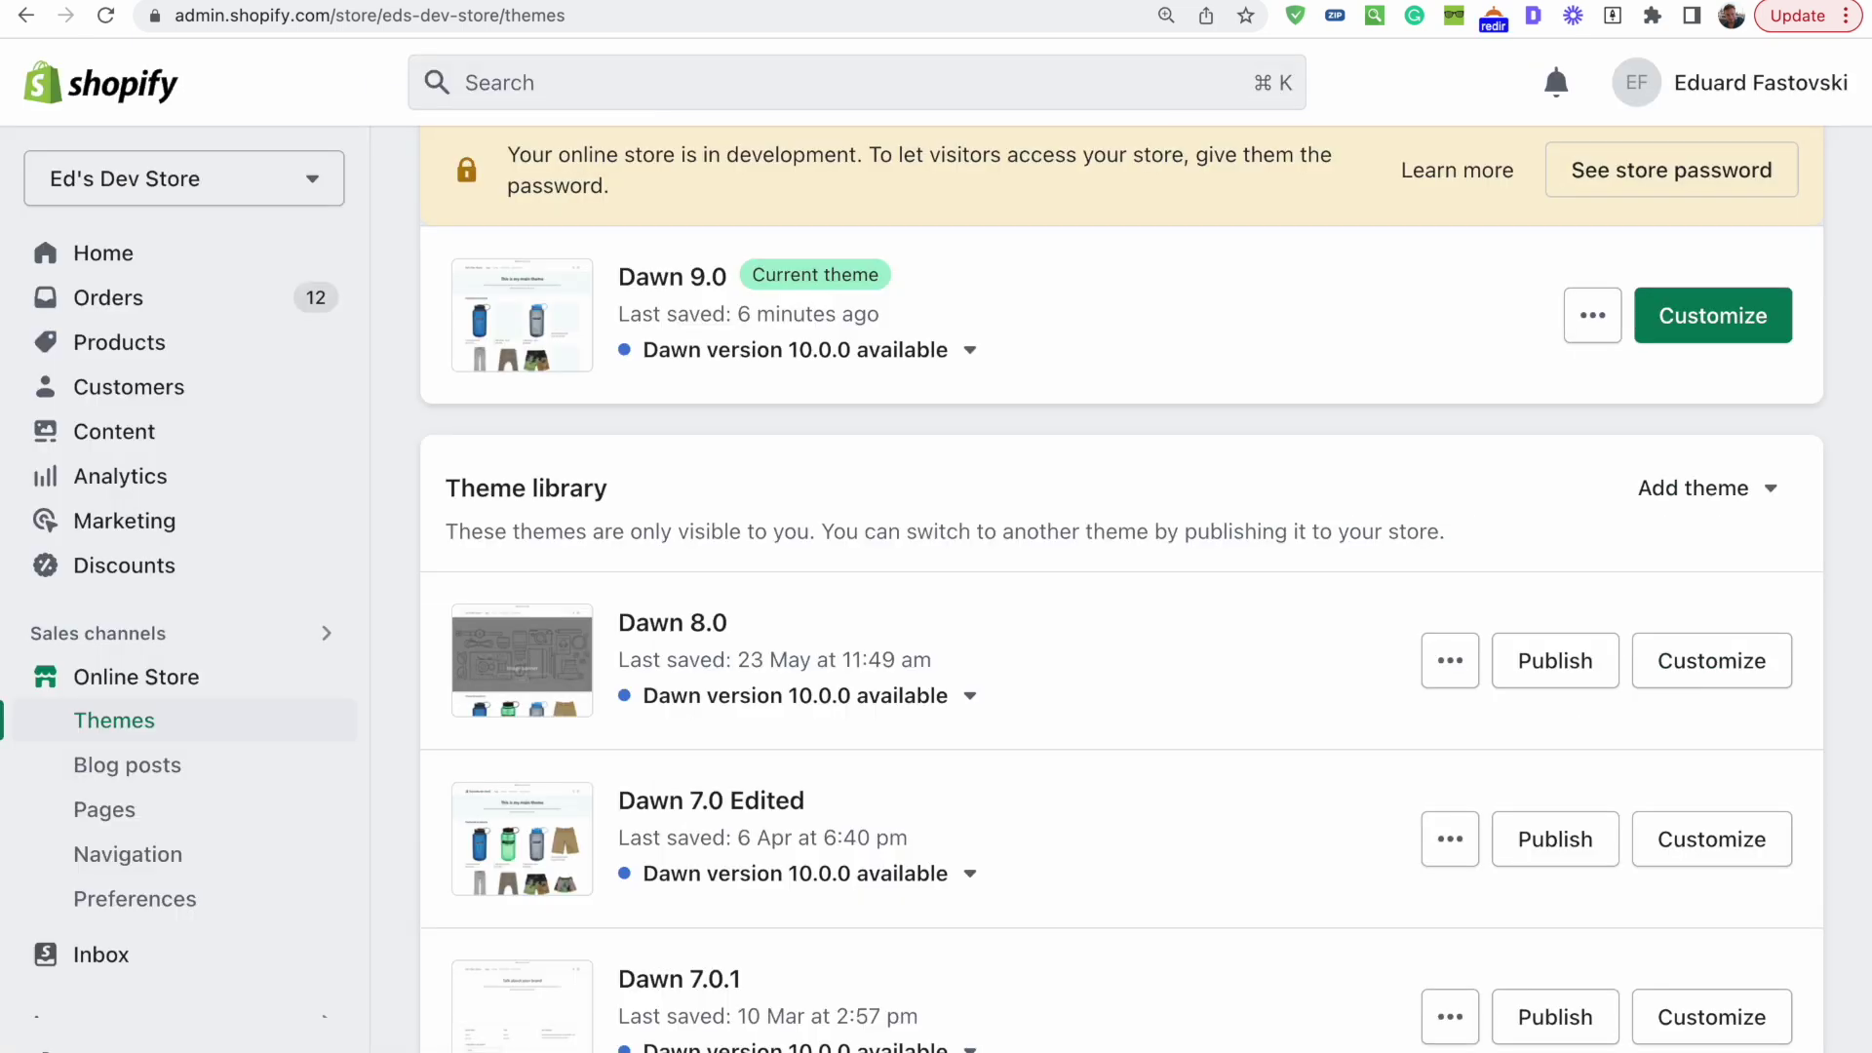
Show Dawn 8.0's update notice and highlight the note that code changes aren't included
scroll(1106, 511, "down", 4)
left_click(969, 402)
left_click_drag(737, 721, 1028, 722)
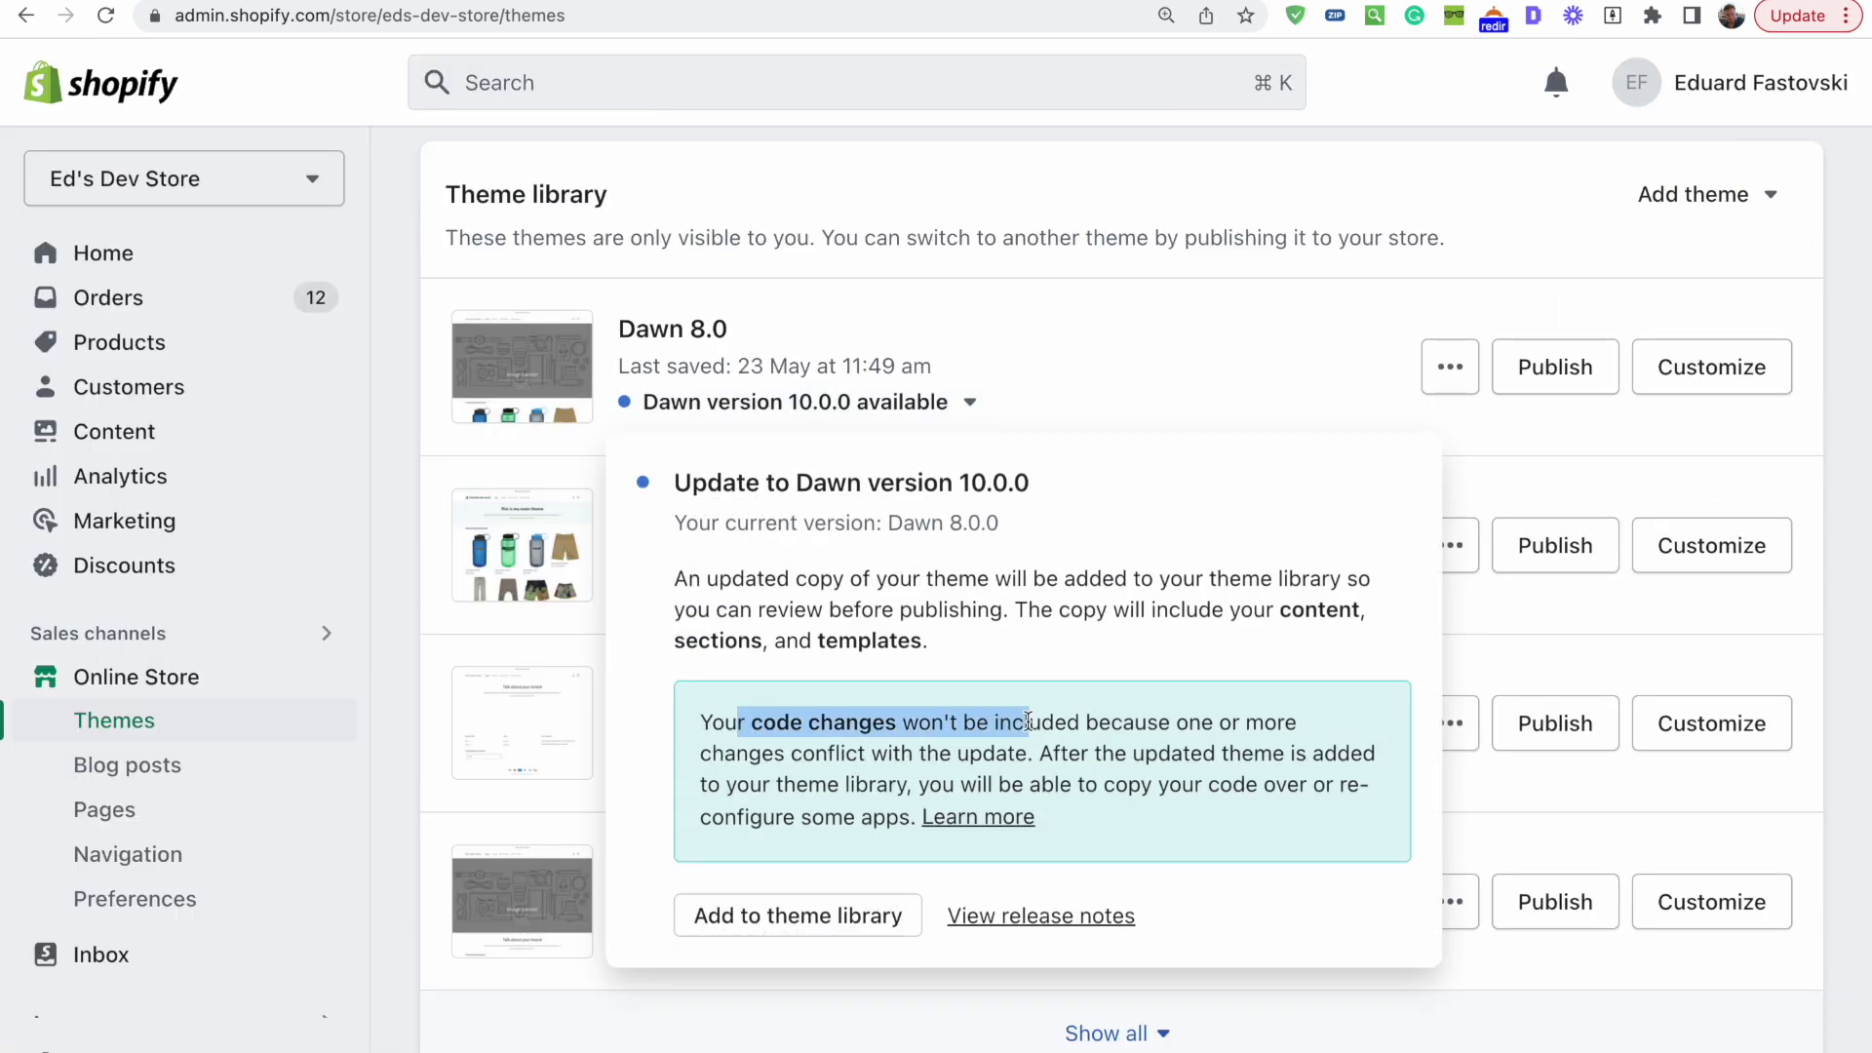
Dismiss the update notice and scroll down the Theme library list
left_click(984, 726)
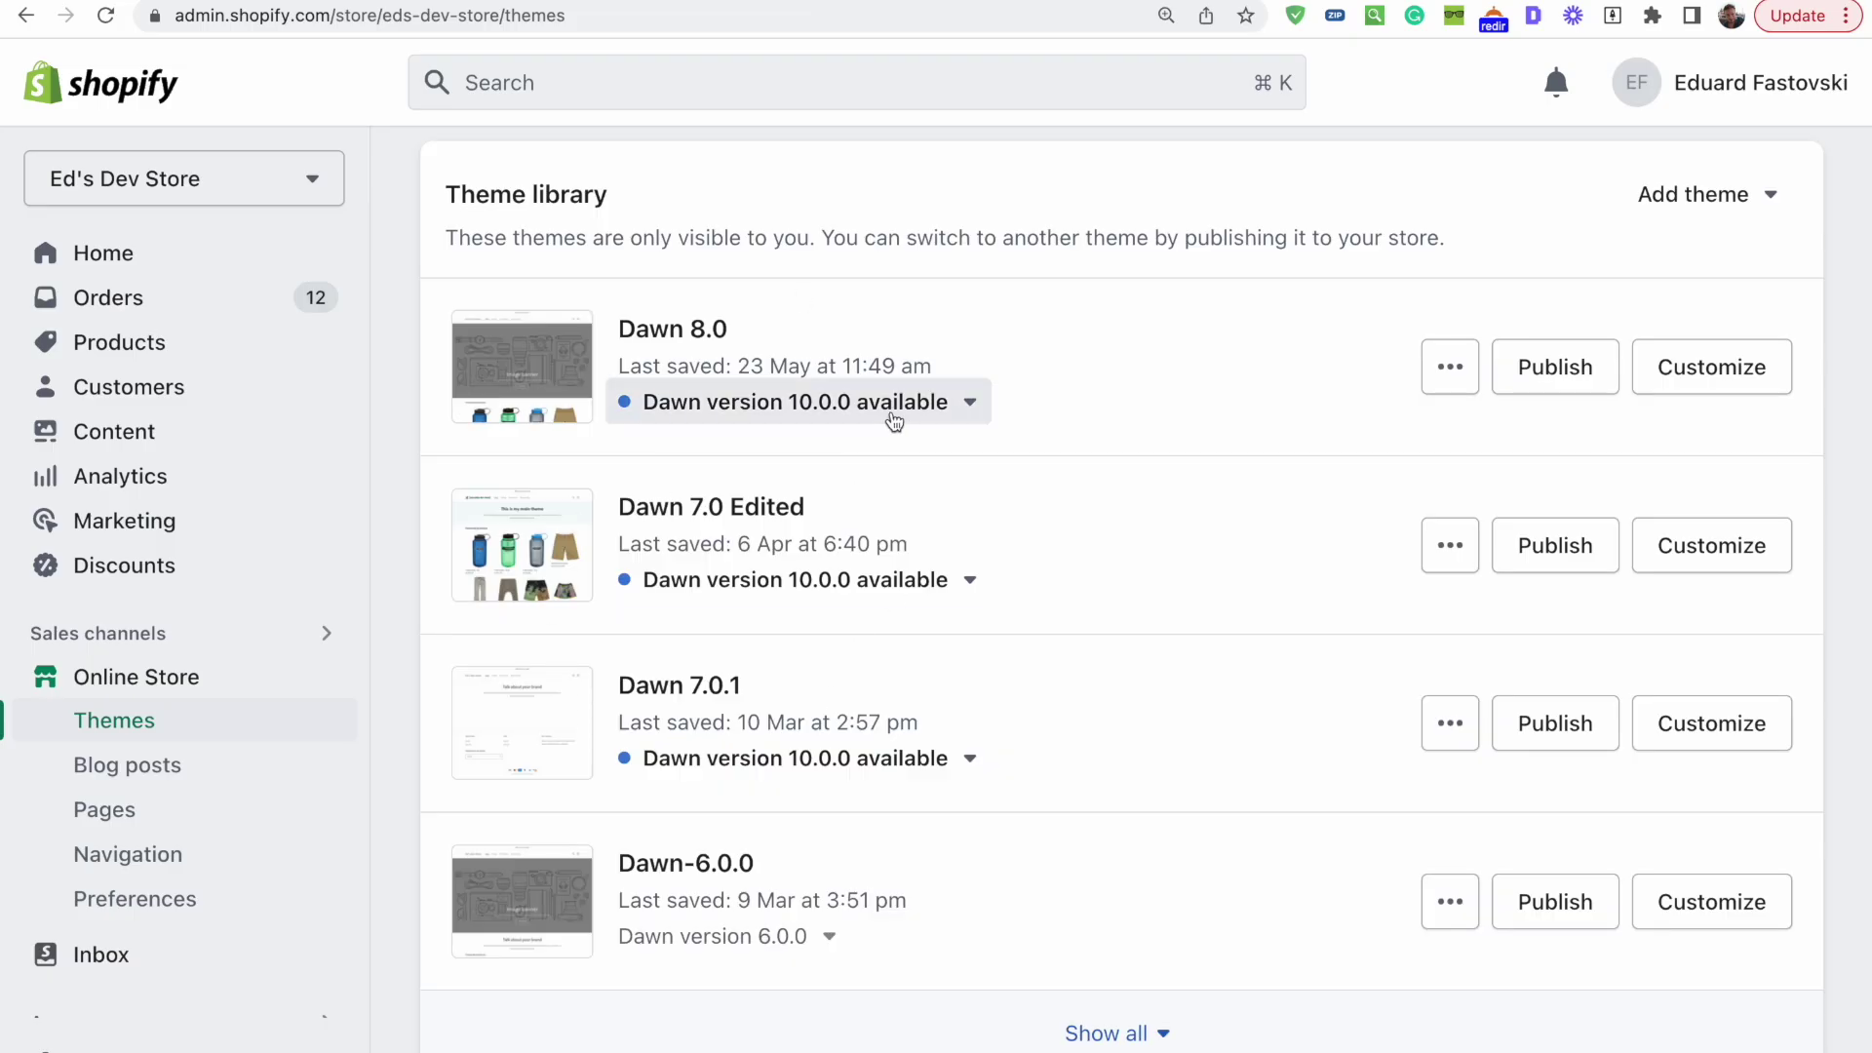
scroll(894, 421, "down", 1)
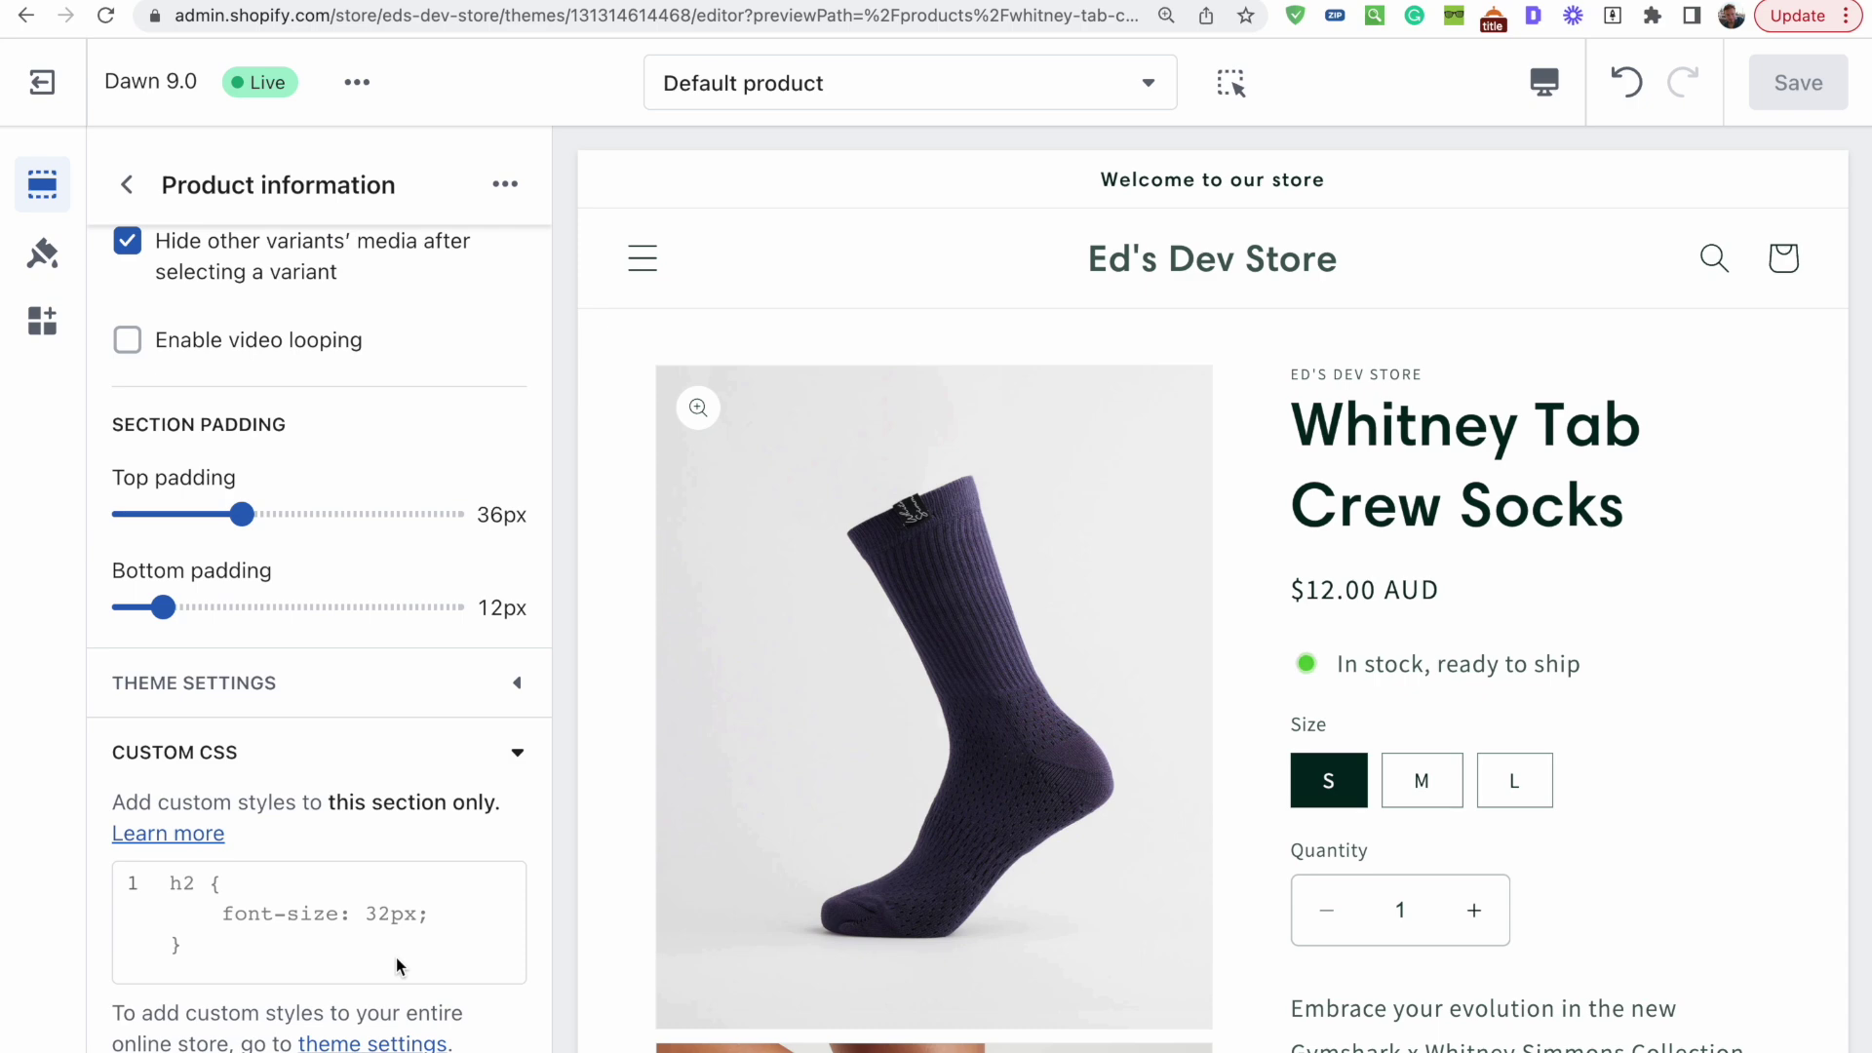
left_click(336, 891)
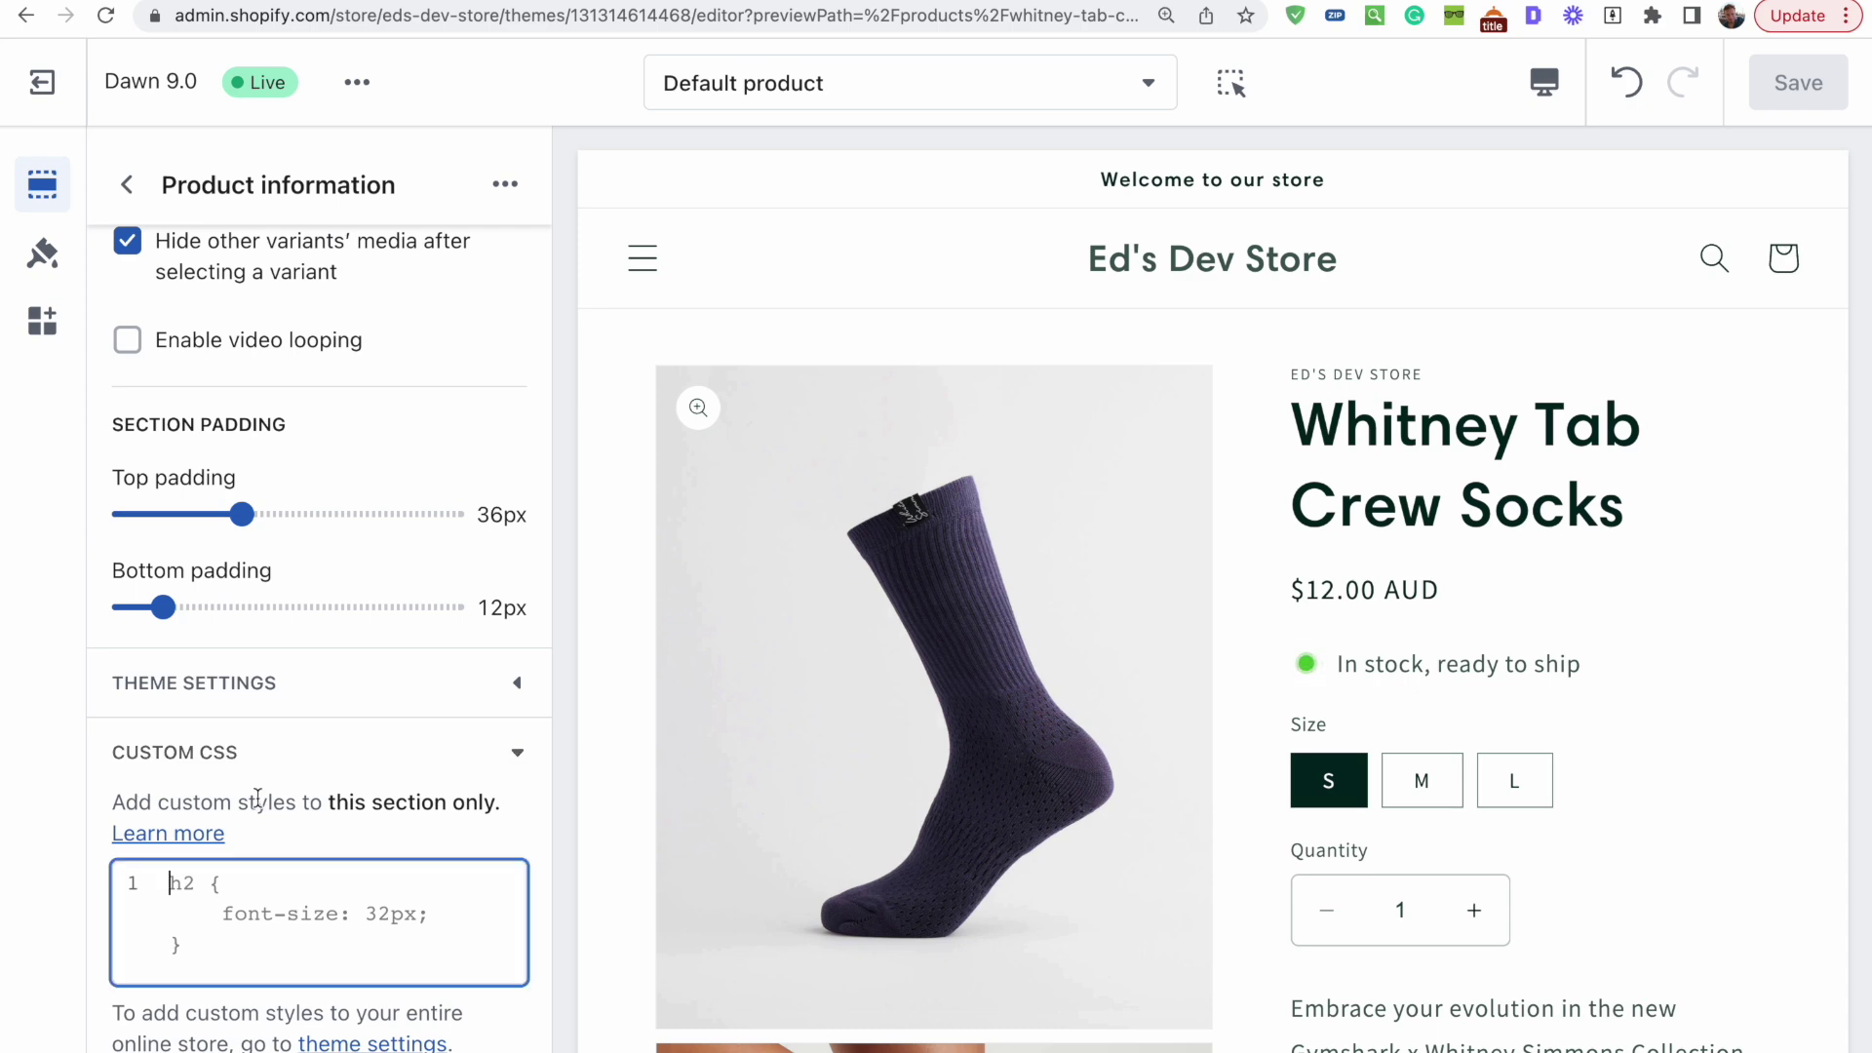
scroll(273, 463, "up", 10)
scroll(271, 458, "down", 10)
left_click_drag(214, 802, 494, 801)
left_click(440, 801)
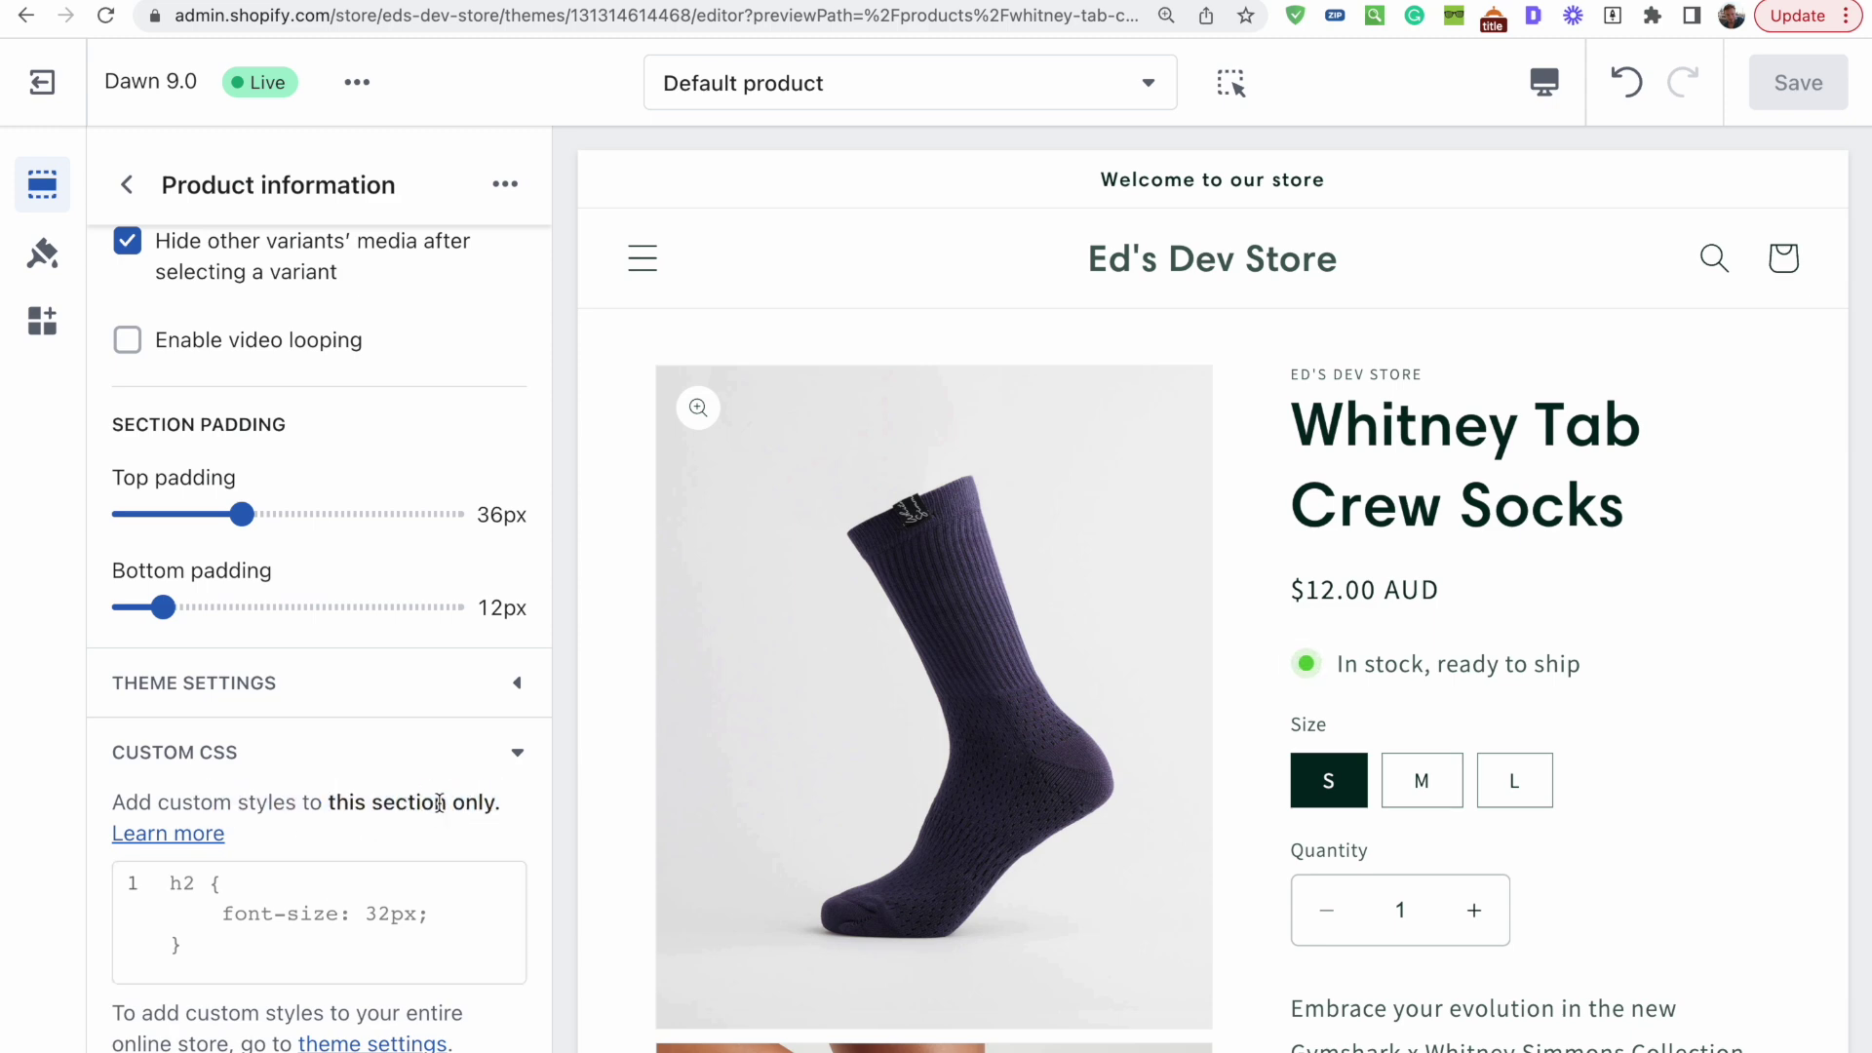
Go back to the template's section list and select Product information
scroll(312, 663, "up", 10)
left_click(127, 185)
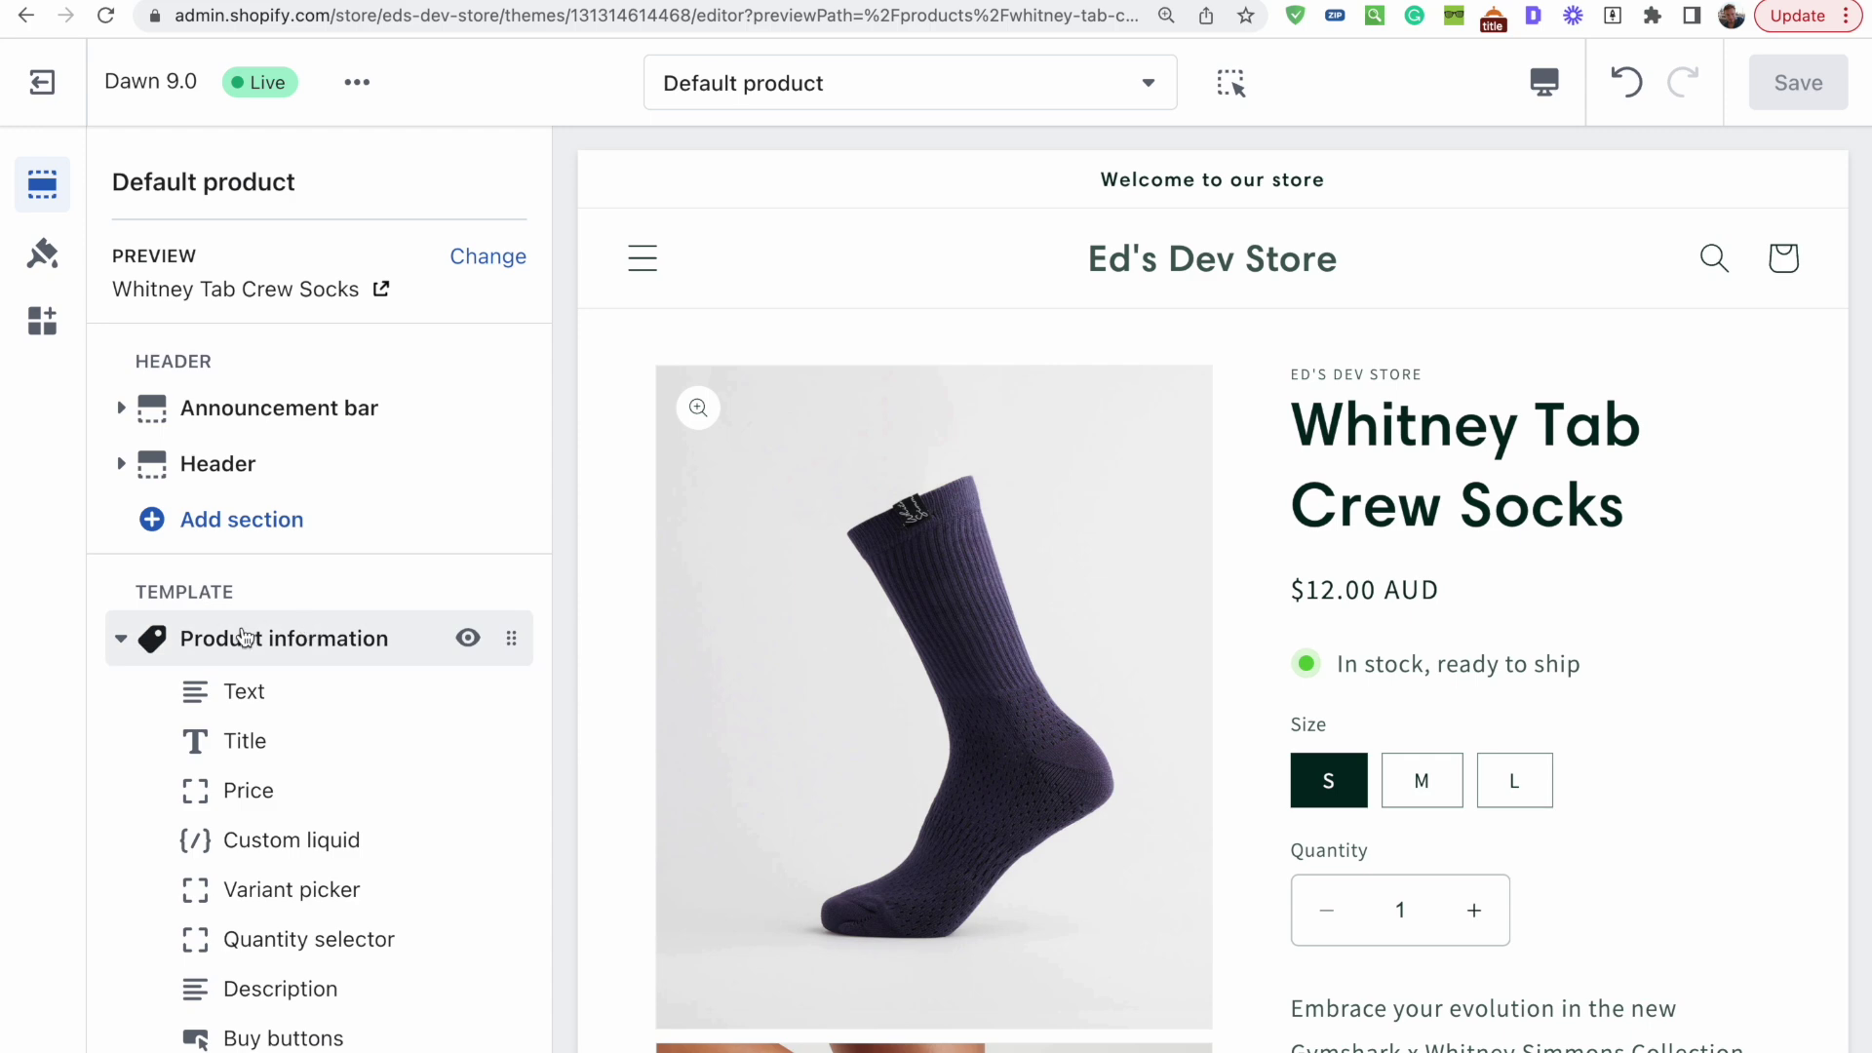
scroll(259, 638, "down", 3)
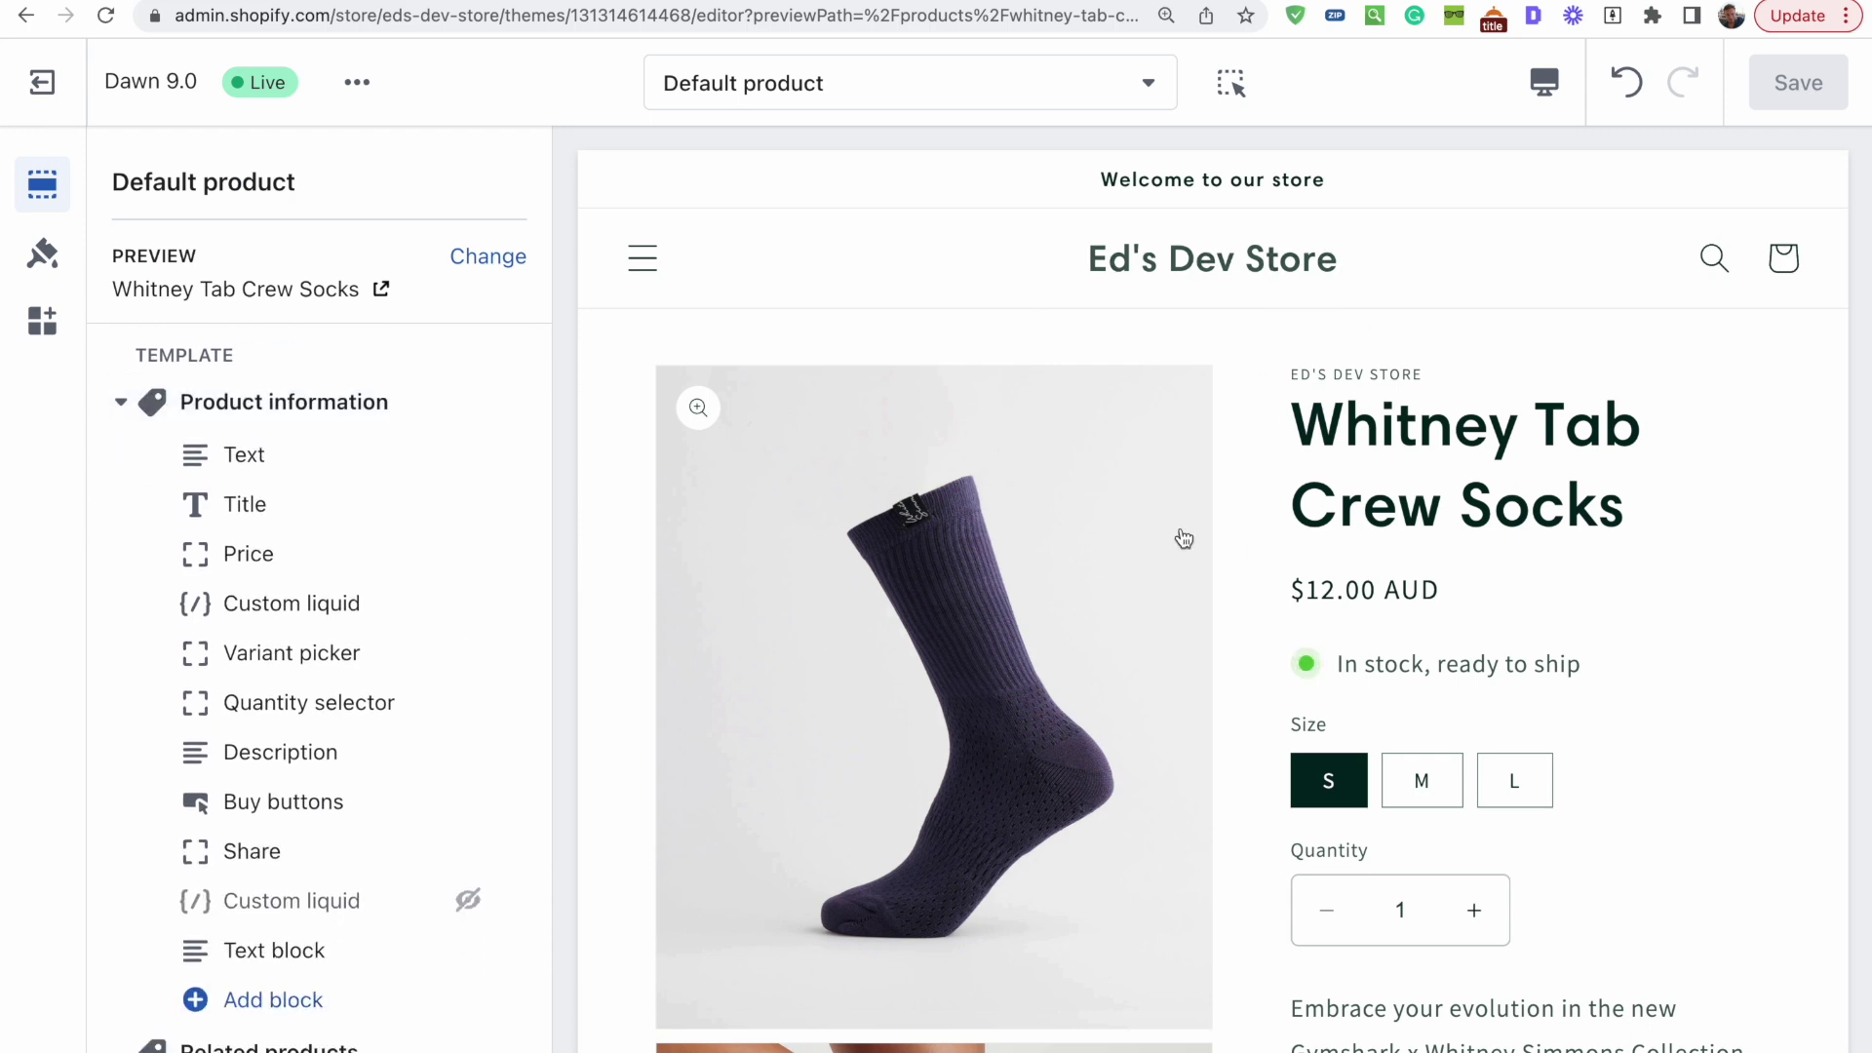
scroll(1229, 597, "down", 8)
scroll(1228, 596, "down", 2)
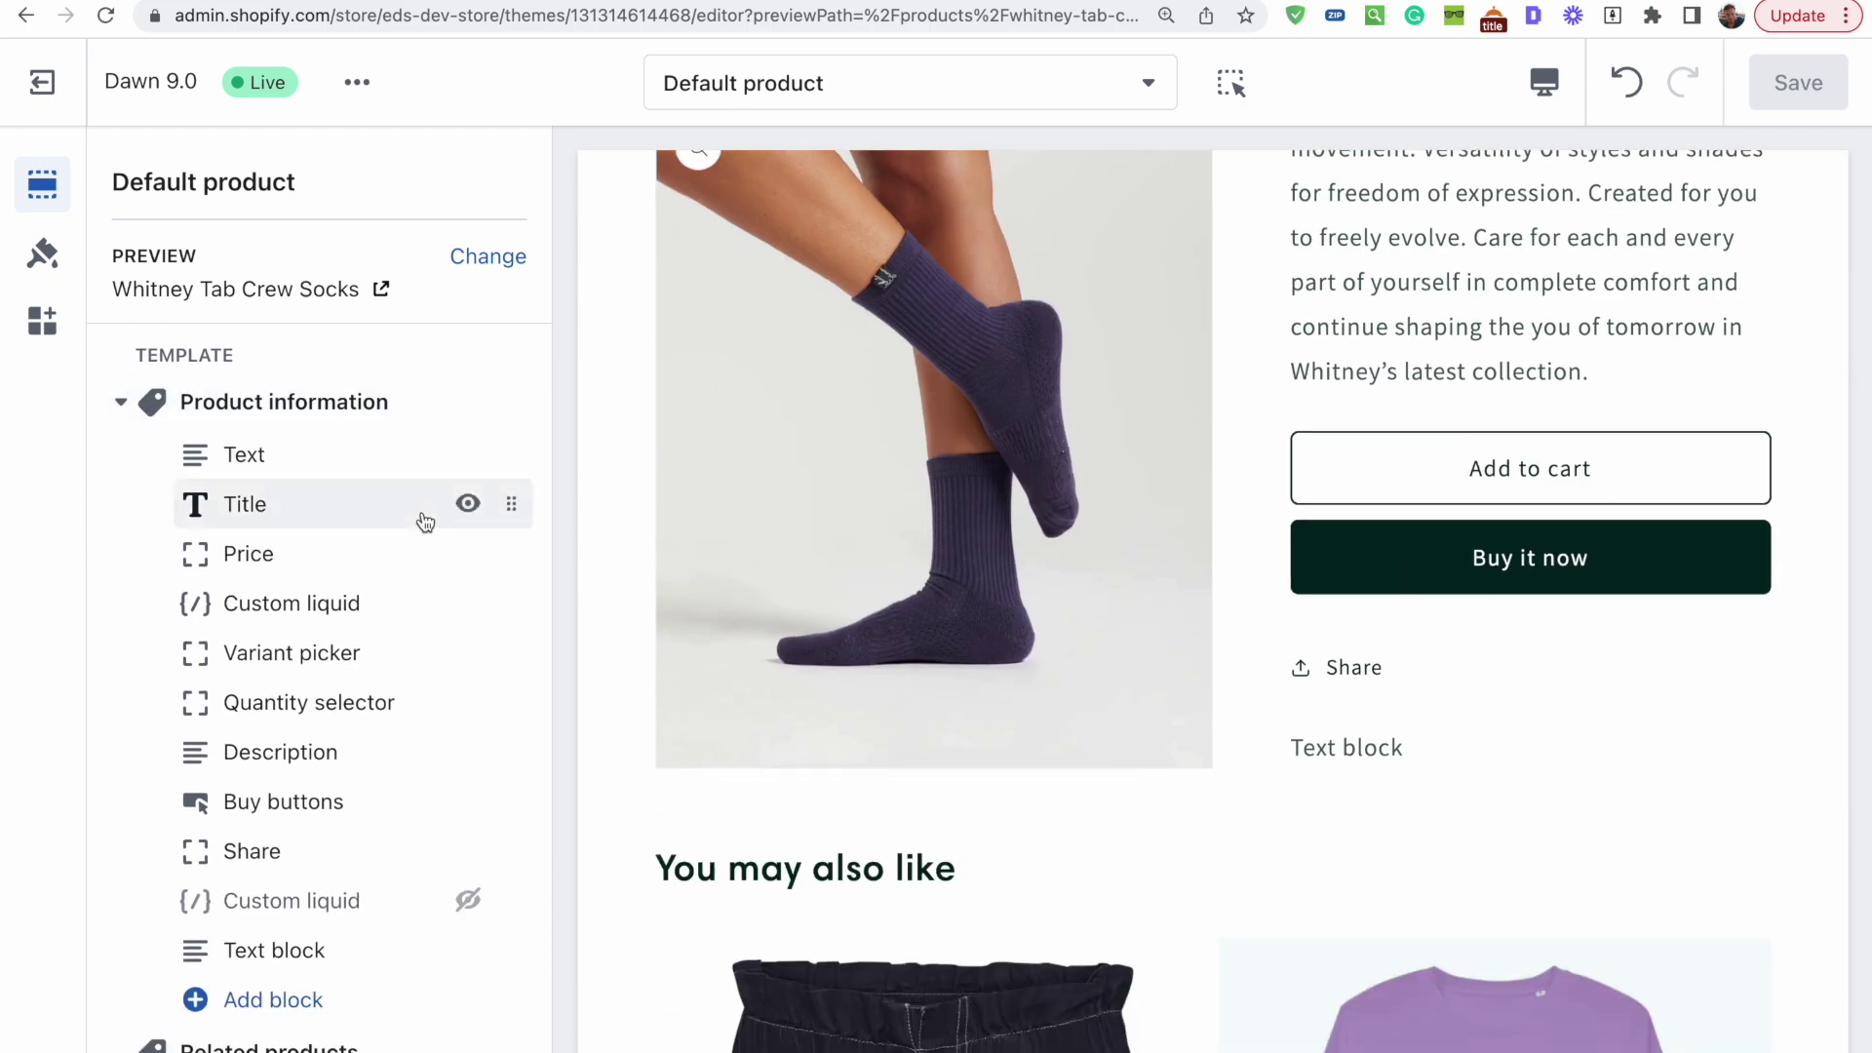
left_click(330, 428)
Focus Product information's h2 font-size: 32px custom CSS, then scroll to the Related products section
scroll(308, 683, "down", 10)
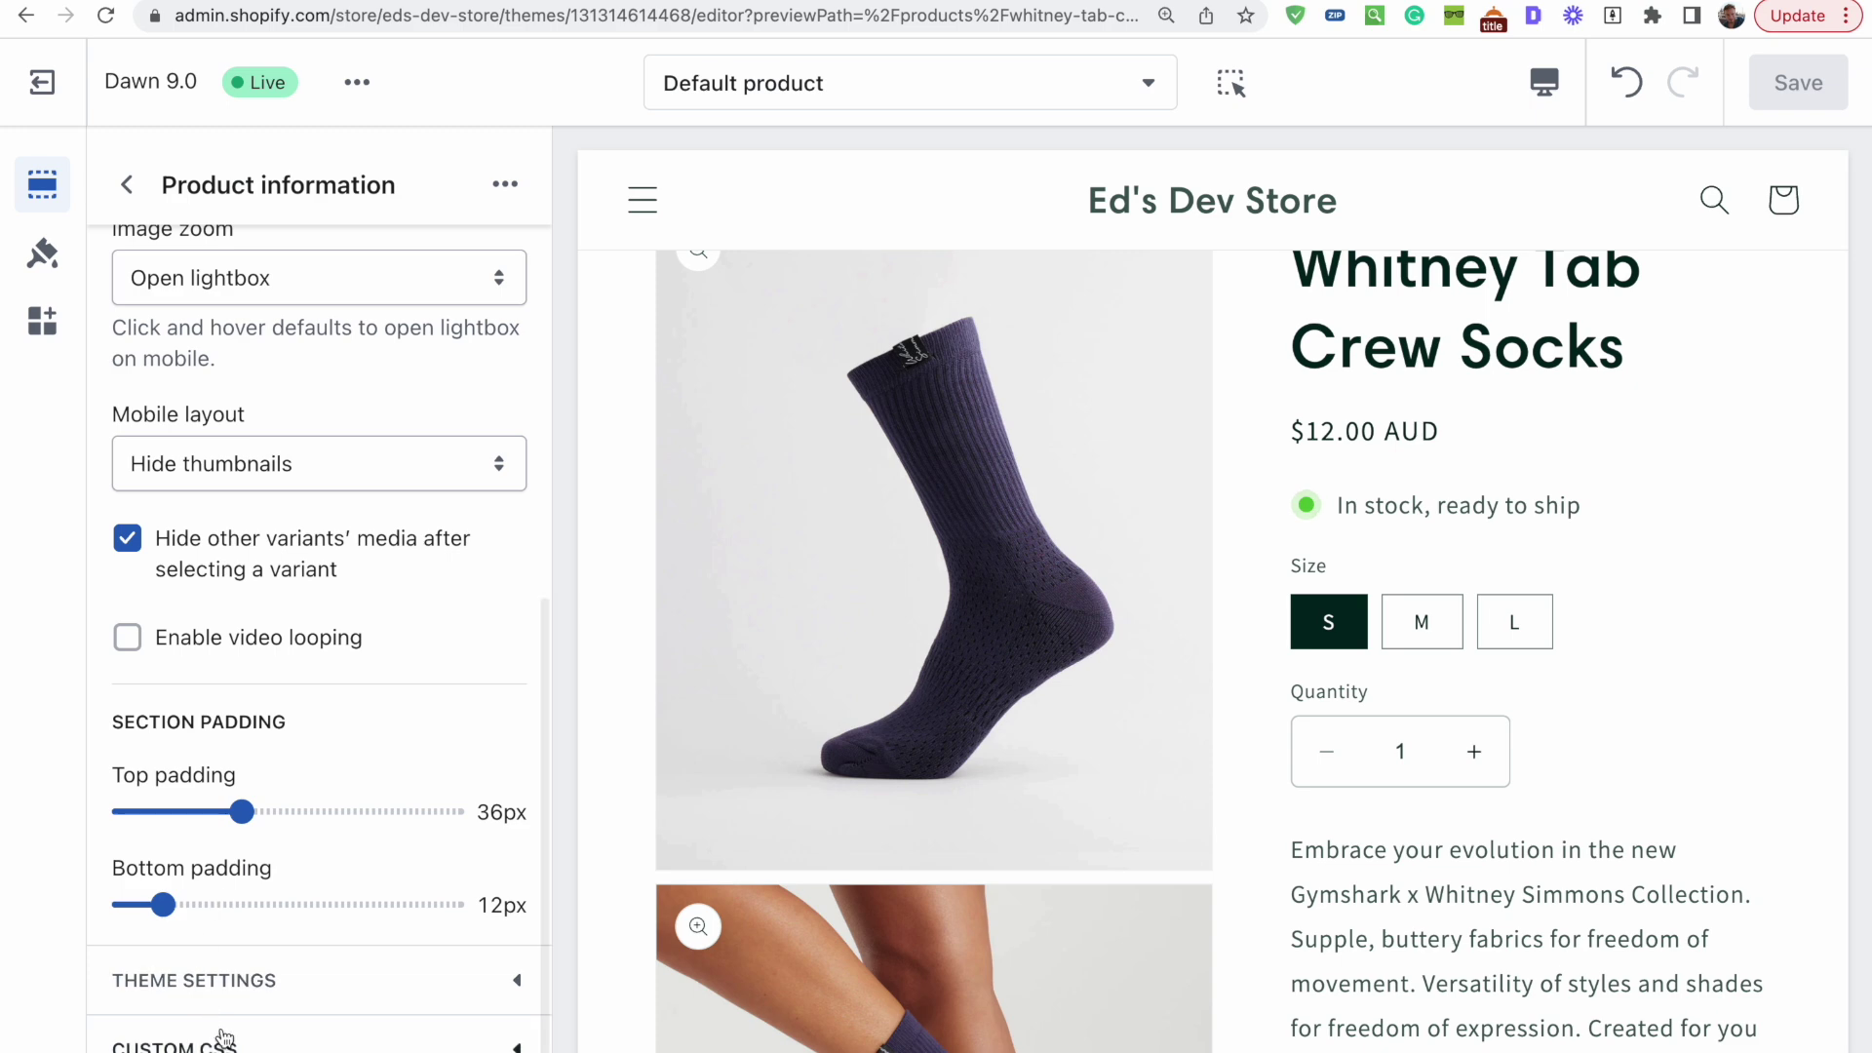
scroll(273, 984, "down", 3)
left_click(312, 929)
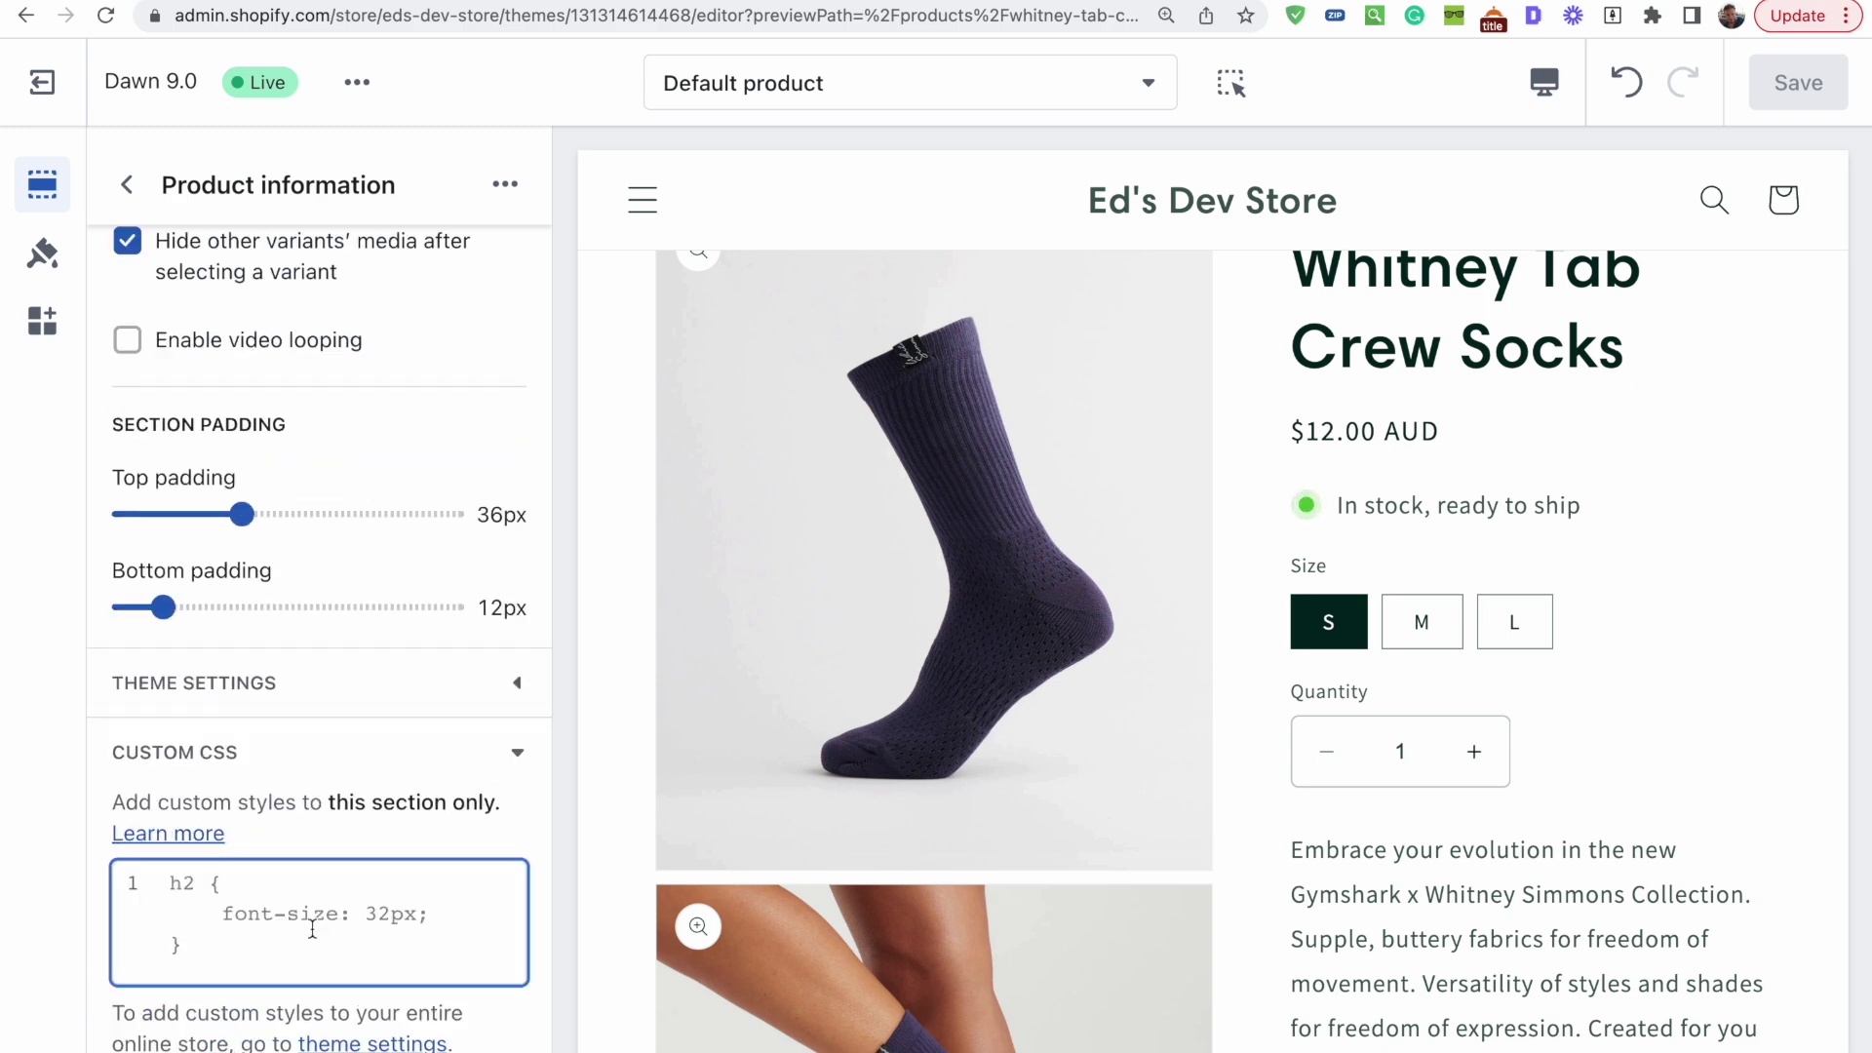
scroll(1419, 735, "down", 10)
scroll(1419, 735, "down", 5)
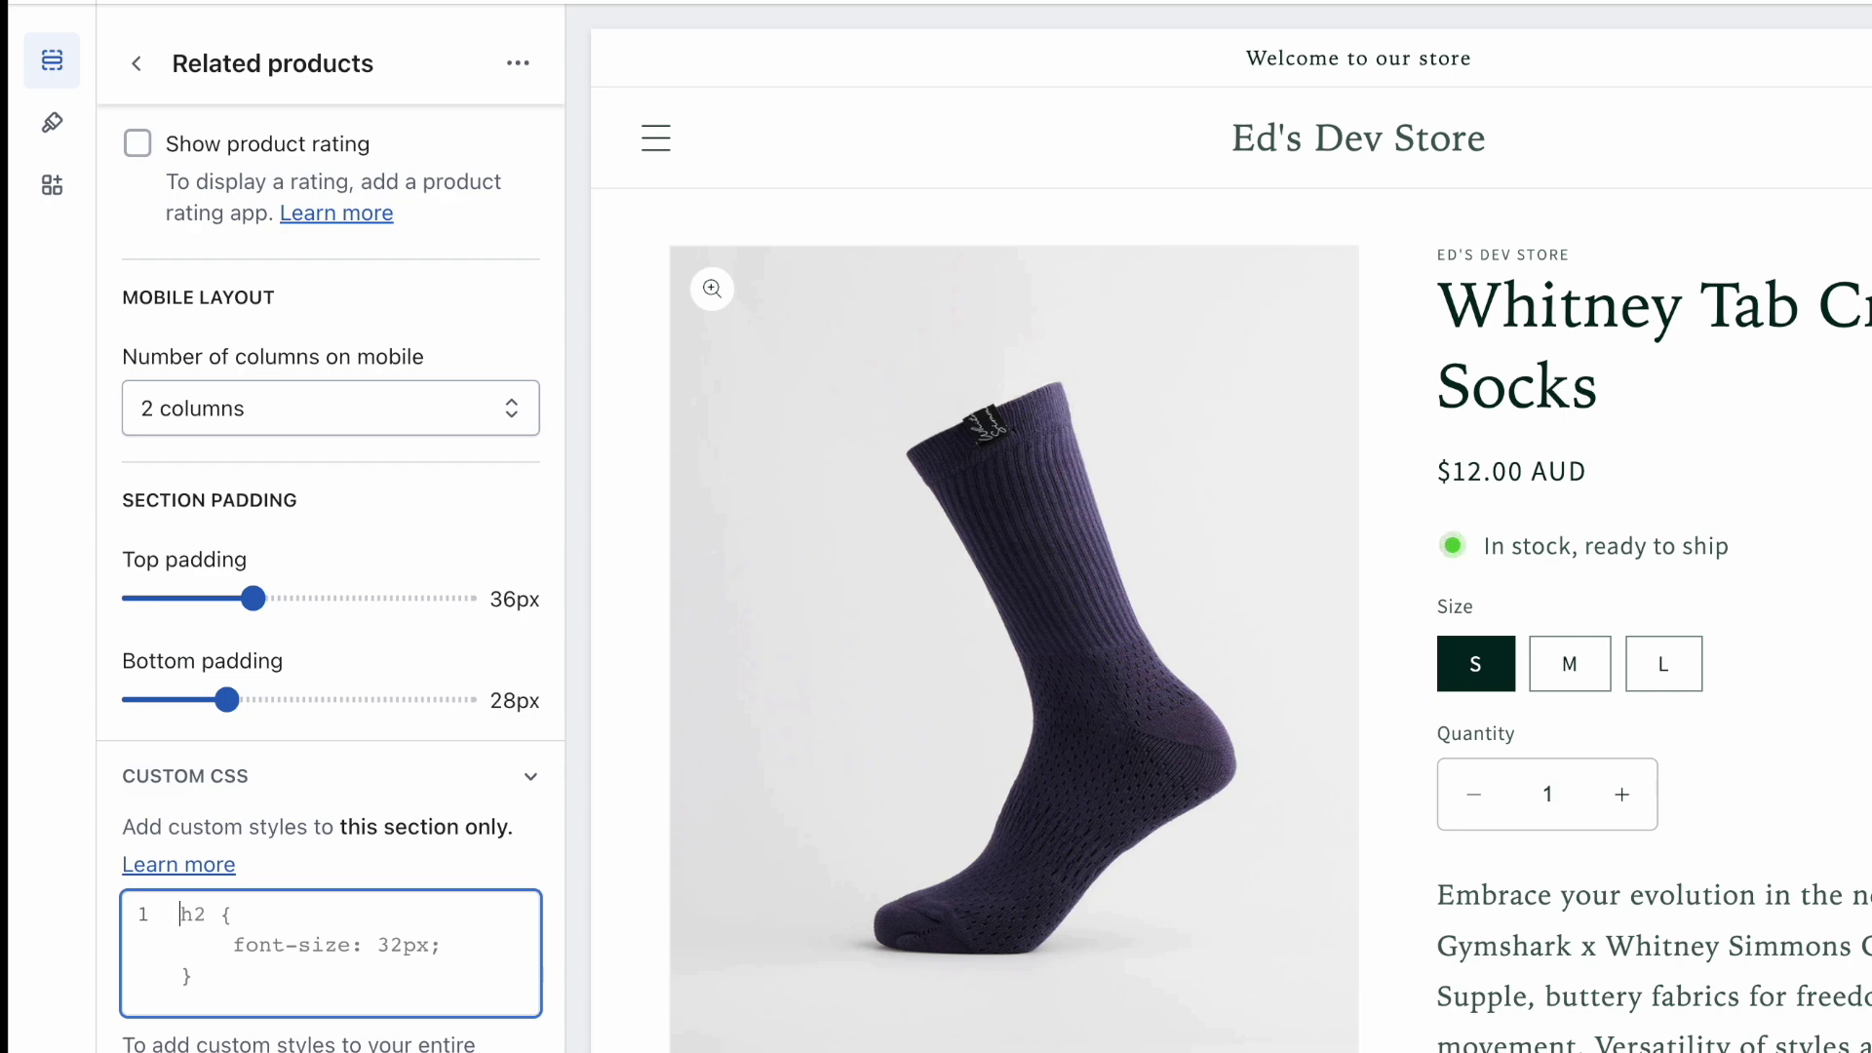
Review the store-wide Custom CSS at the bottom of Theme settings
left_click(56, 134)
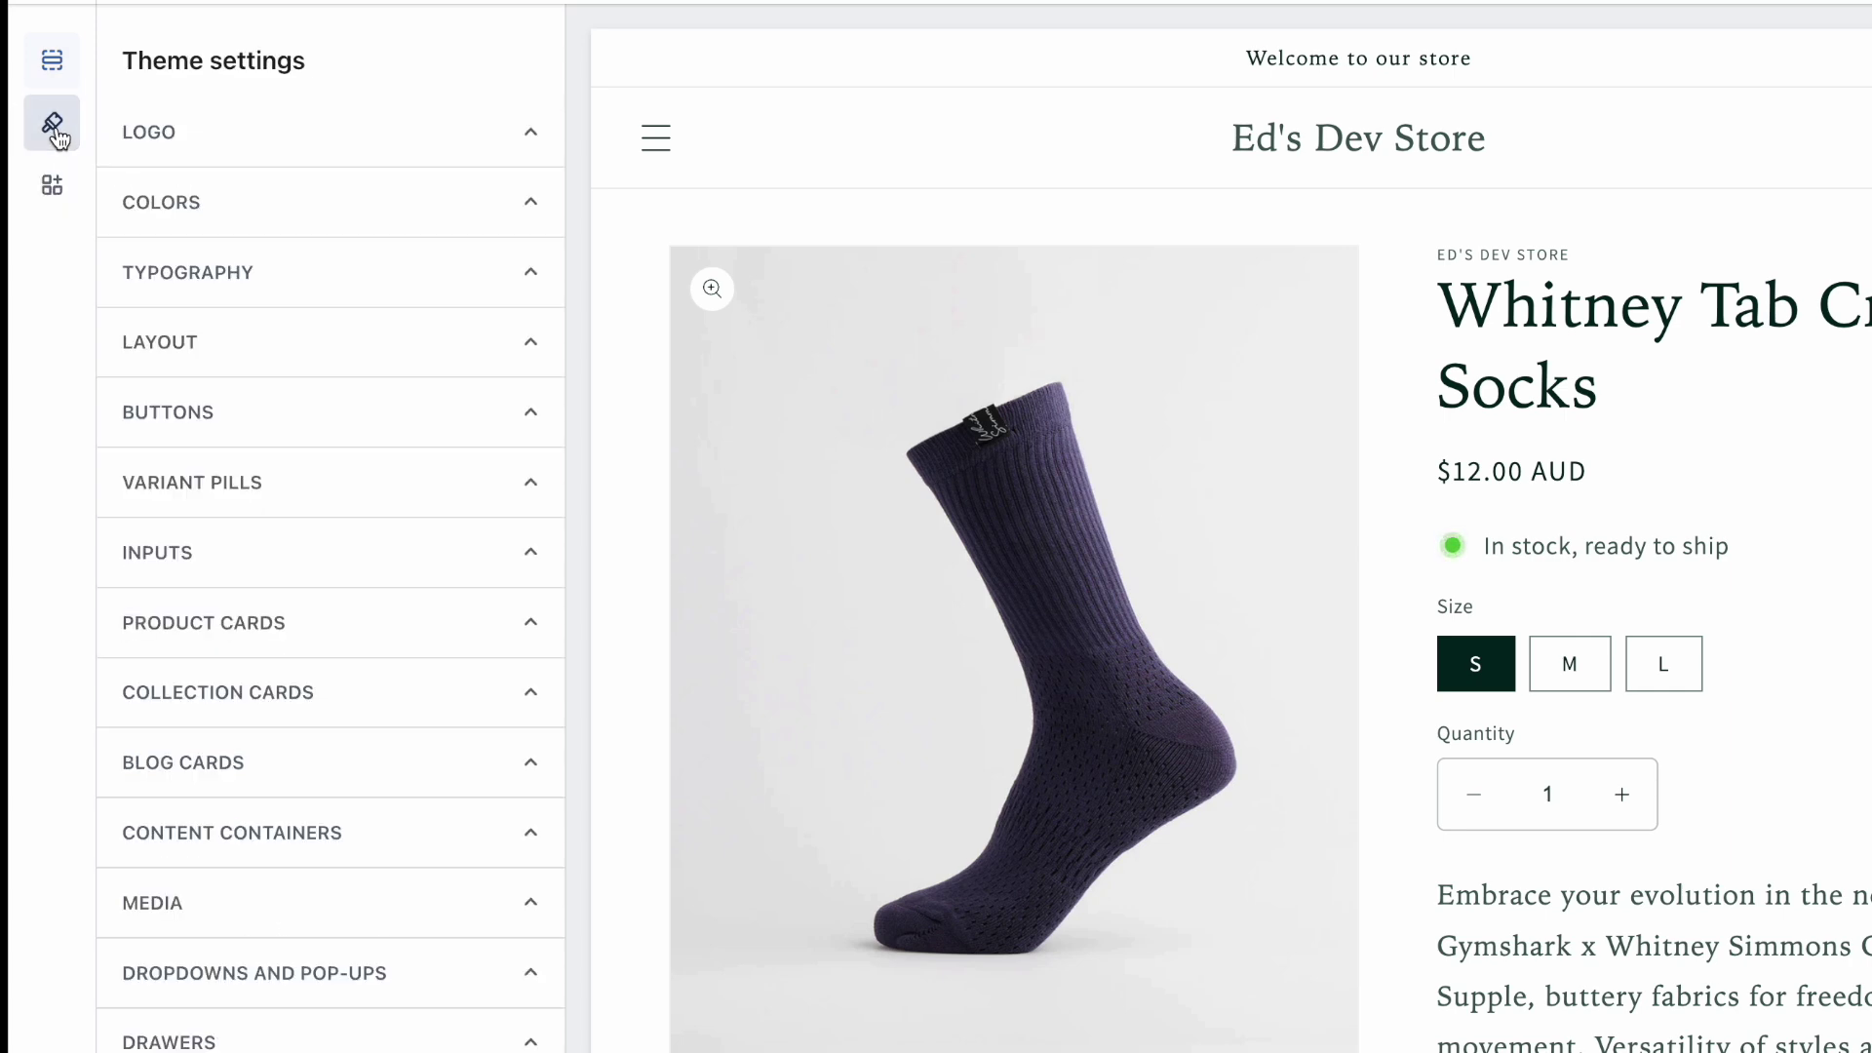
scroll(300, 576, "down", 5)
left_click(195, 1033)
scroll(333, 946, "down", 3)
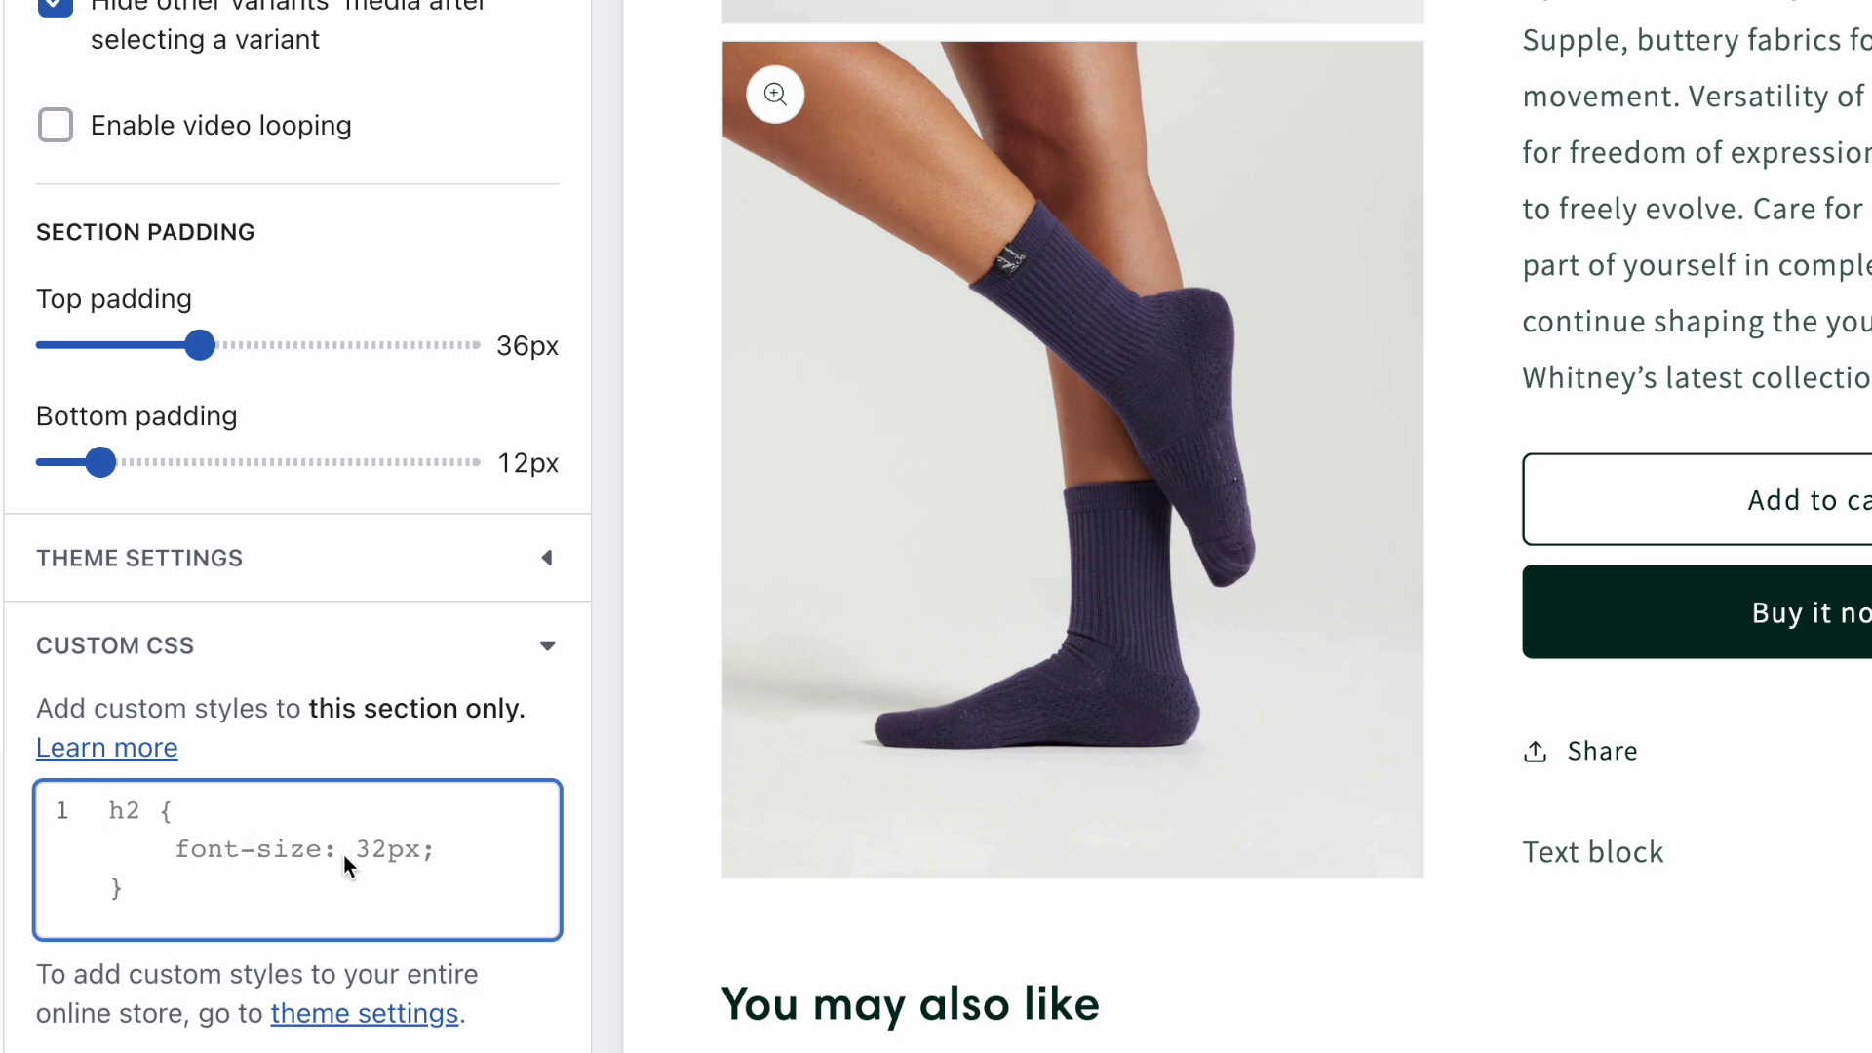
Replace the h2 rule with 'selector { color: blue; }' and highlight 'selector'
key("ctrl+a")
type("selec")
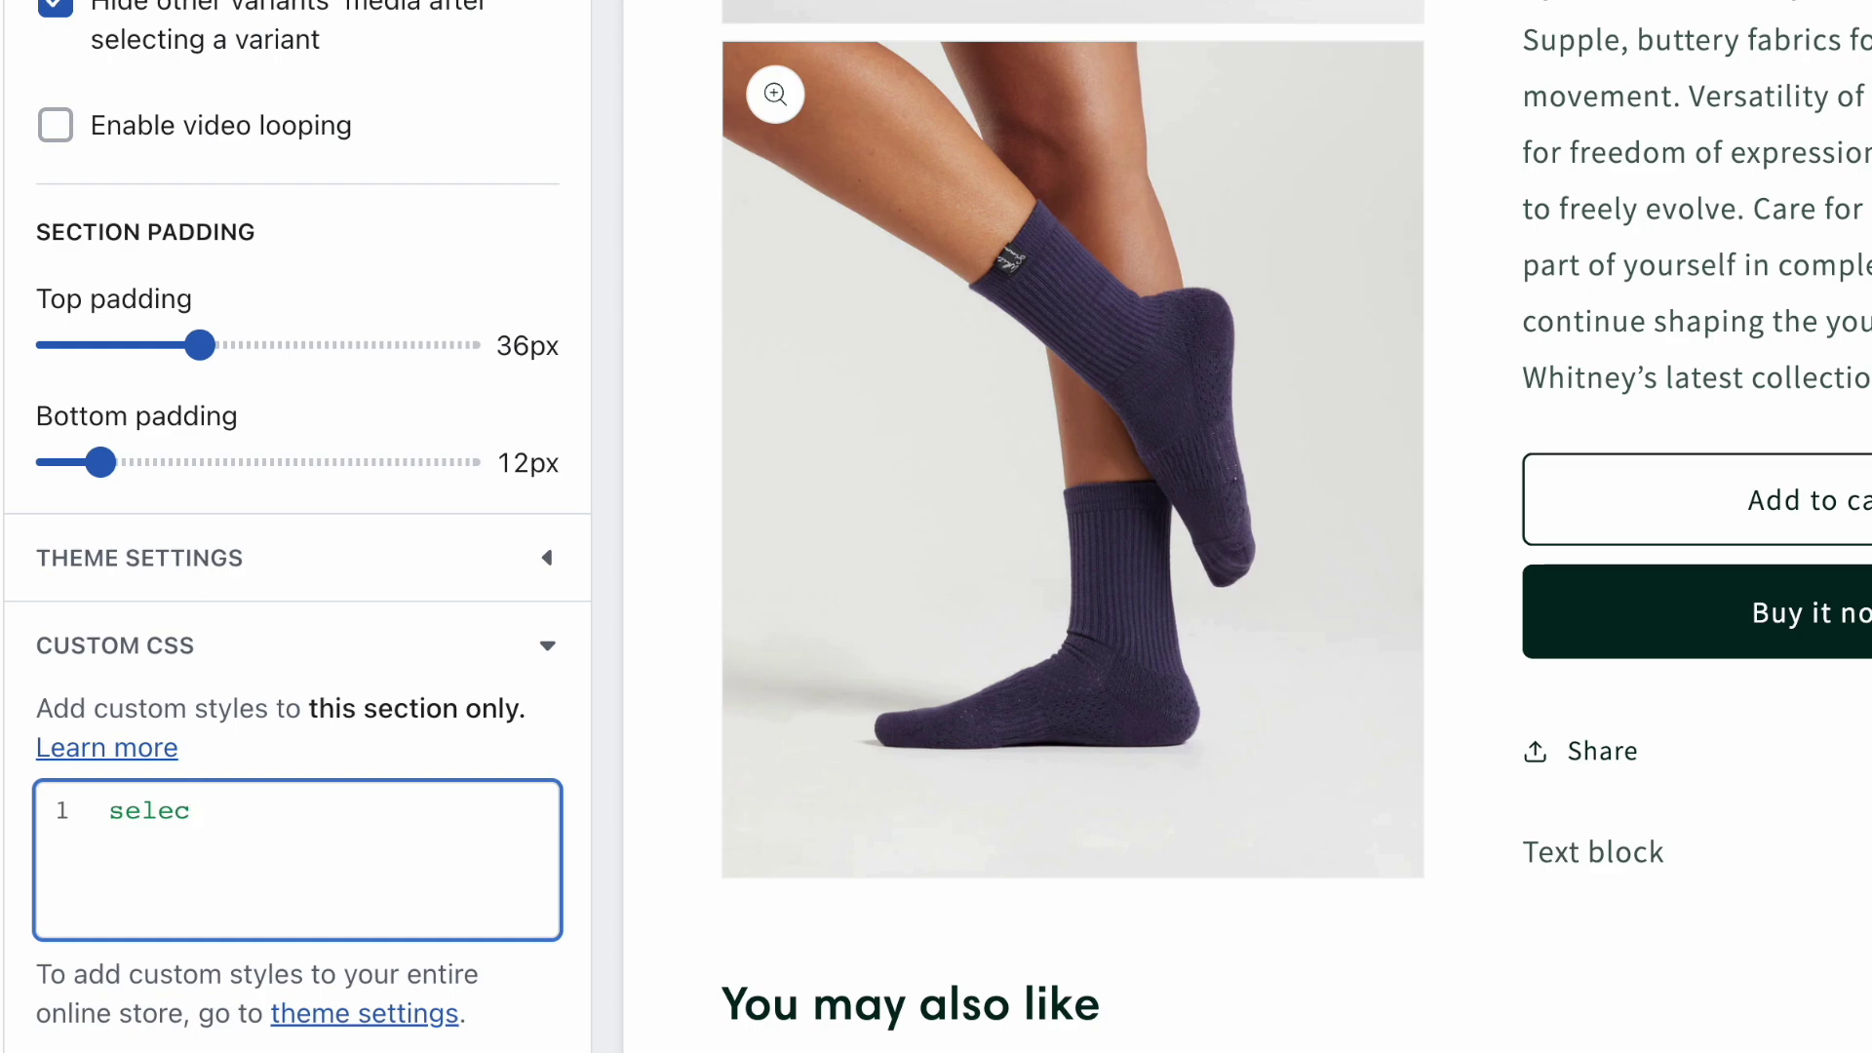
type("tor {")
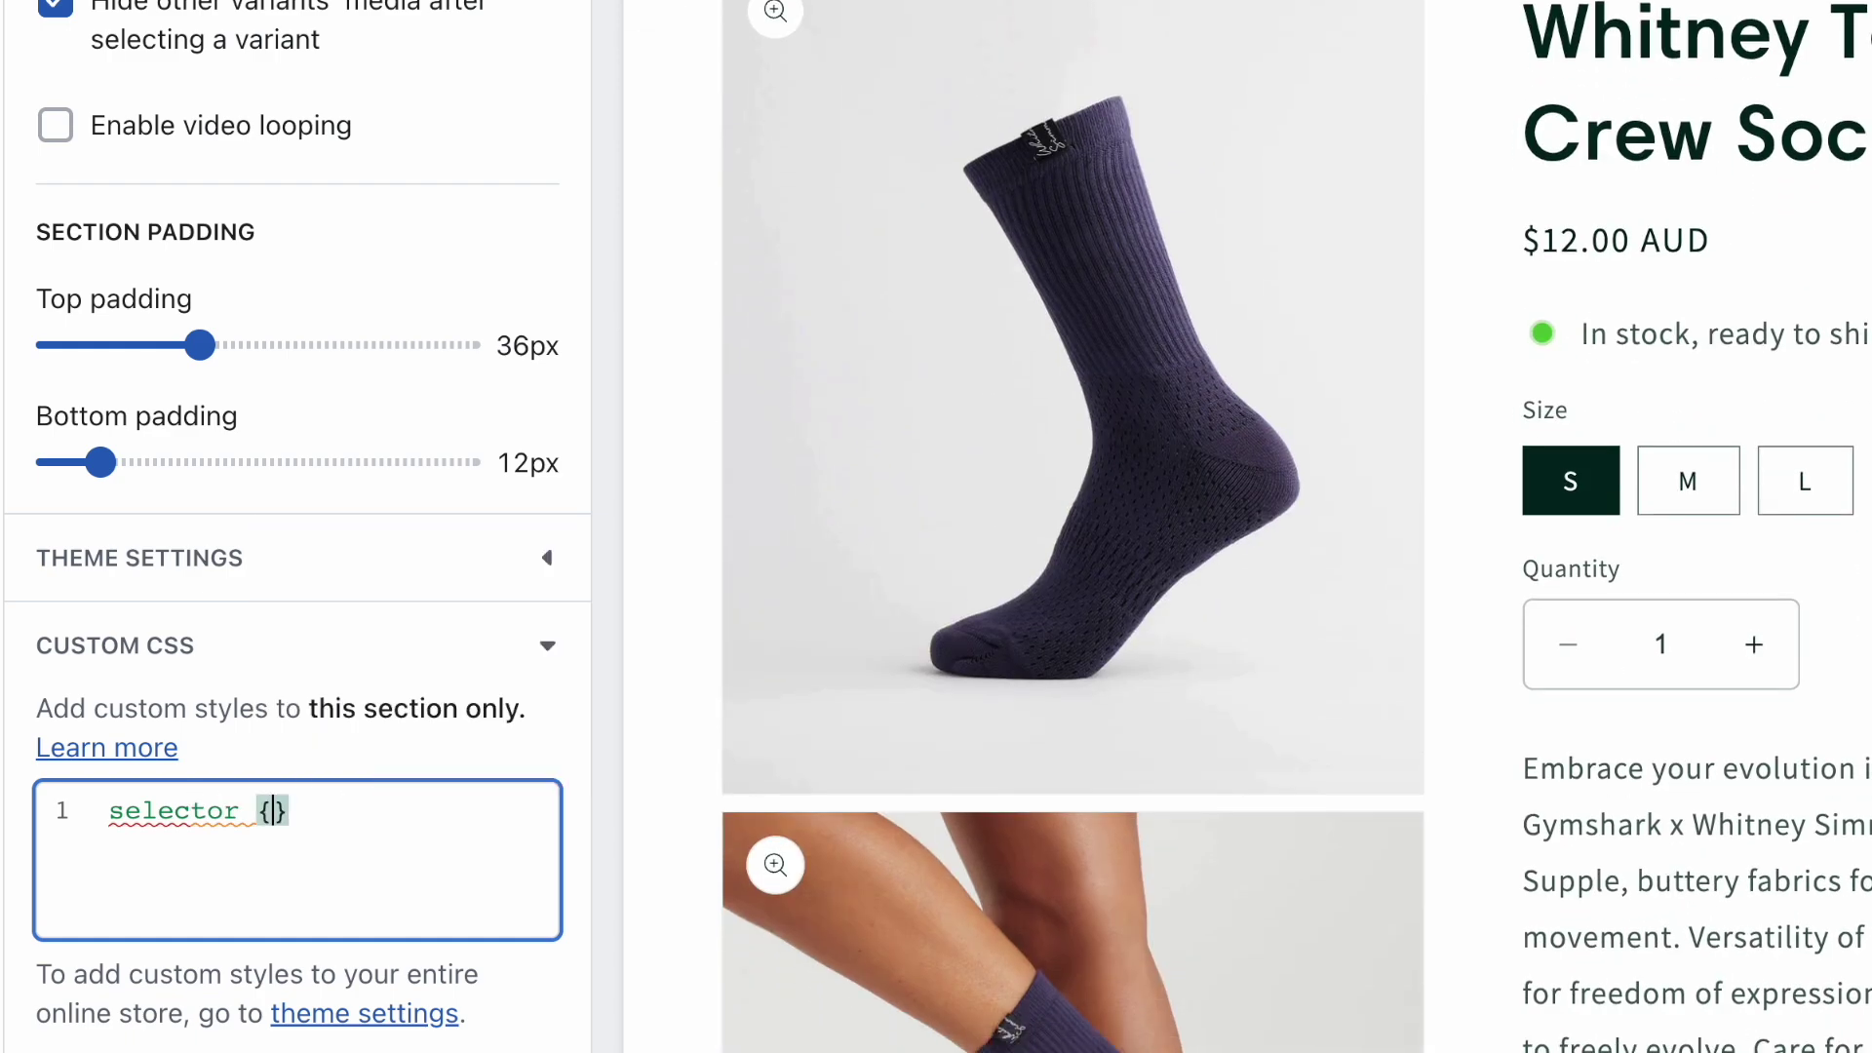
key("Return")
type("co")
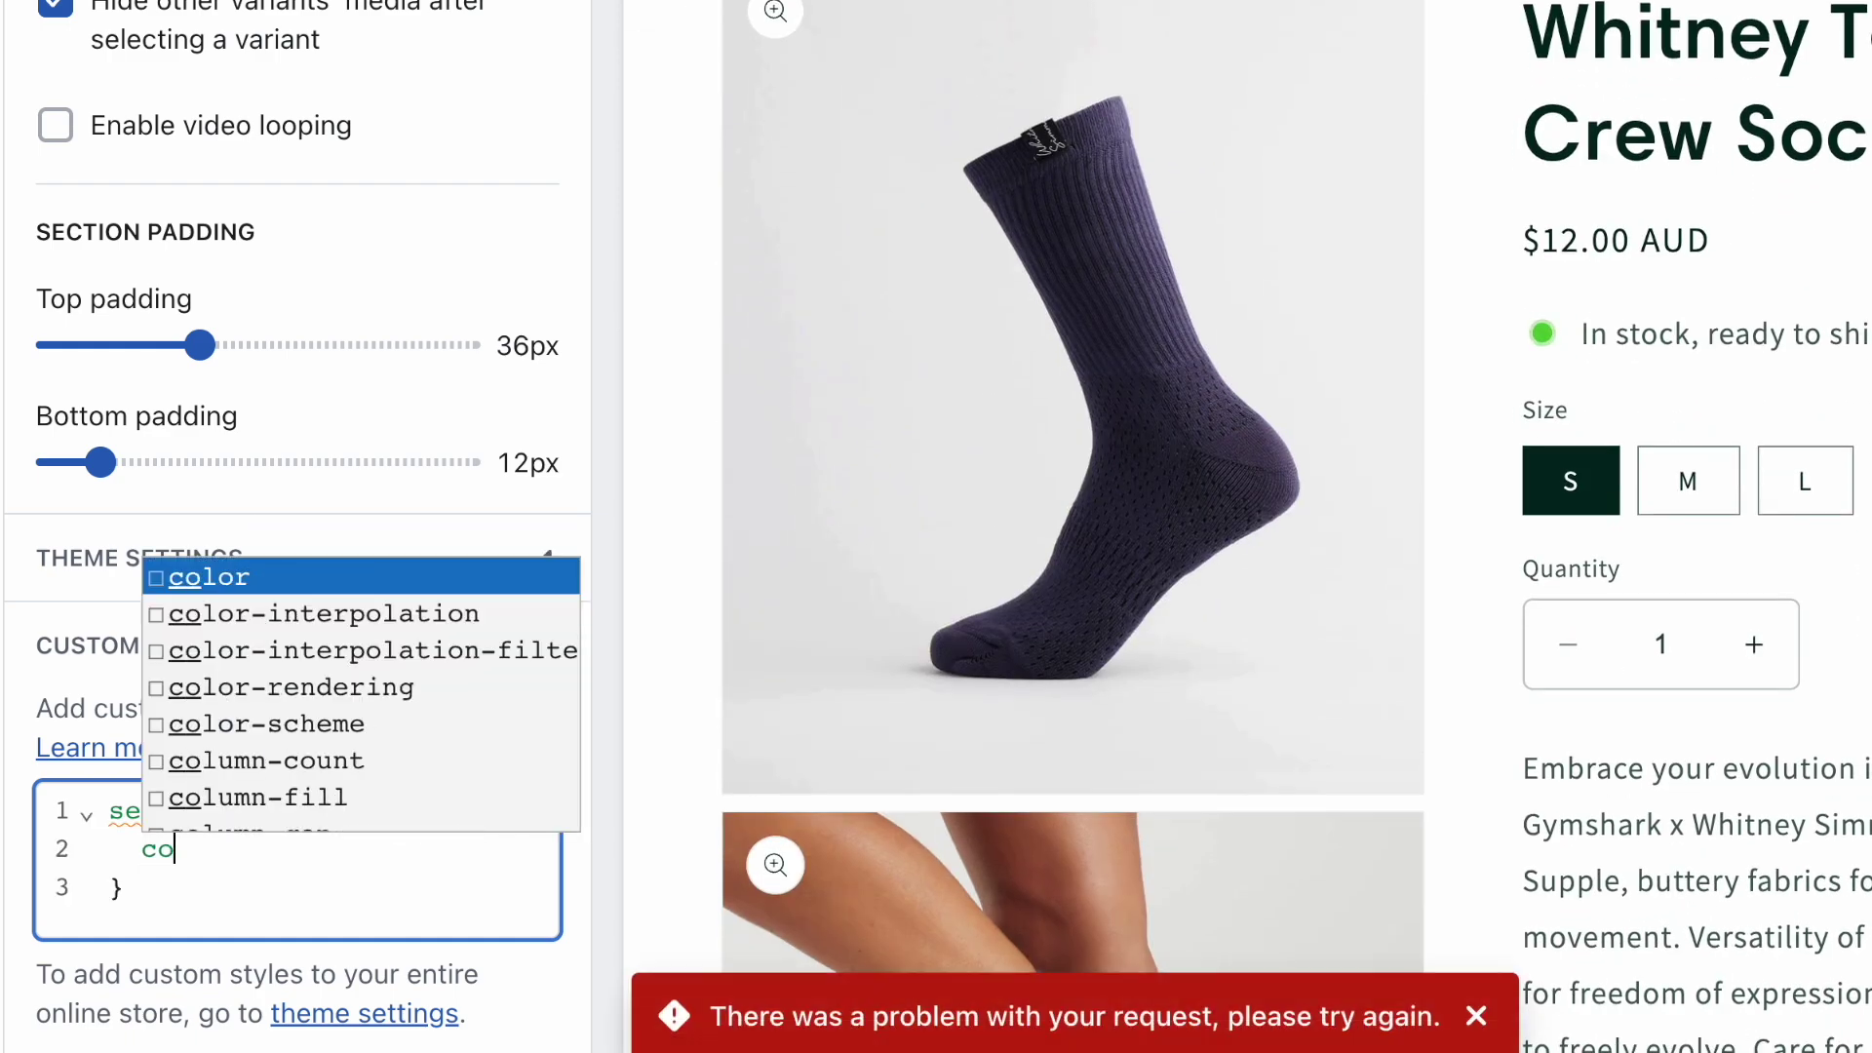
type("lor: blue;")
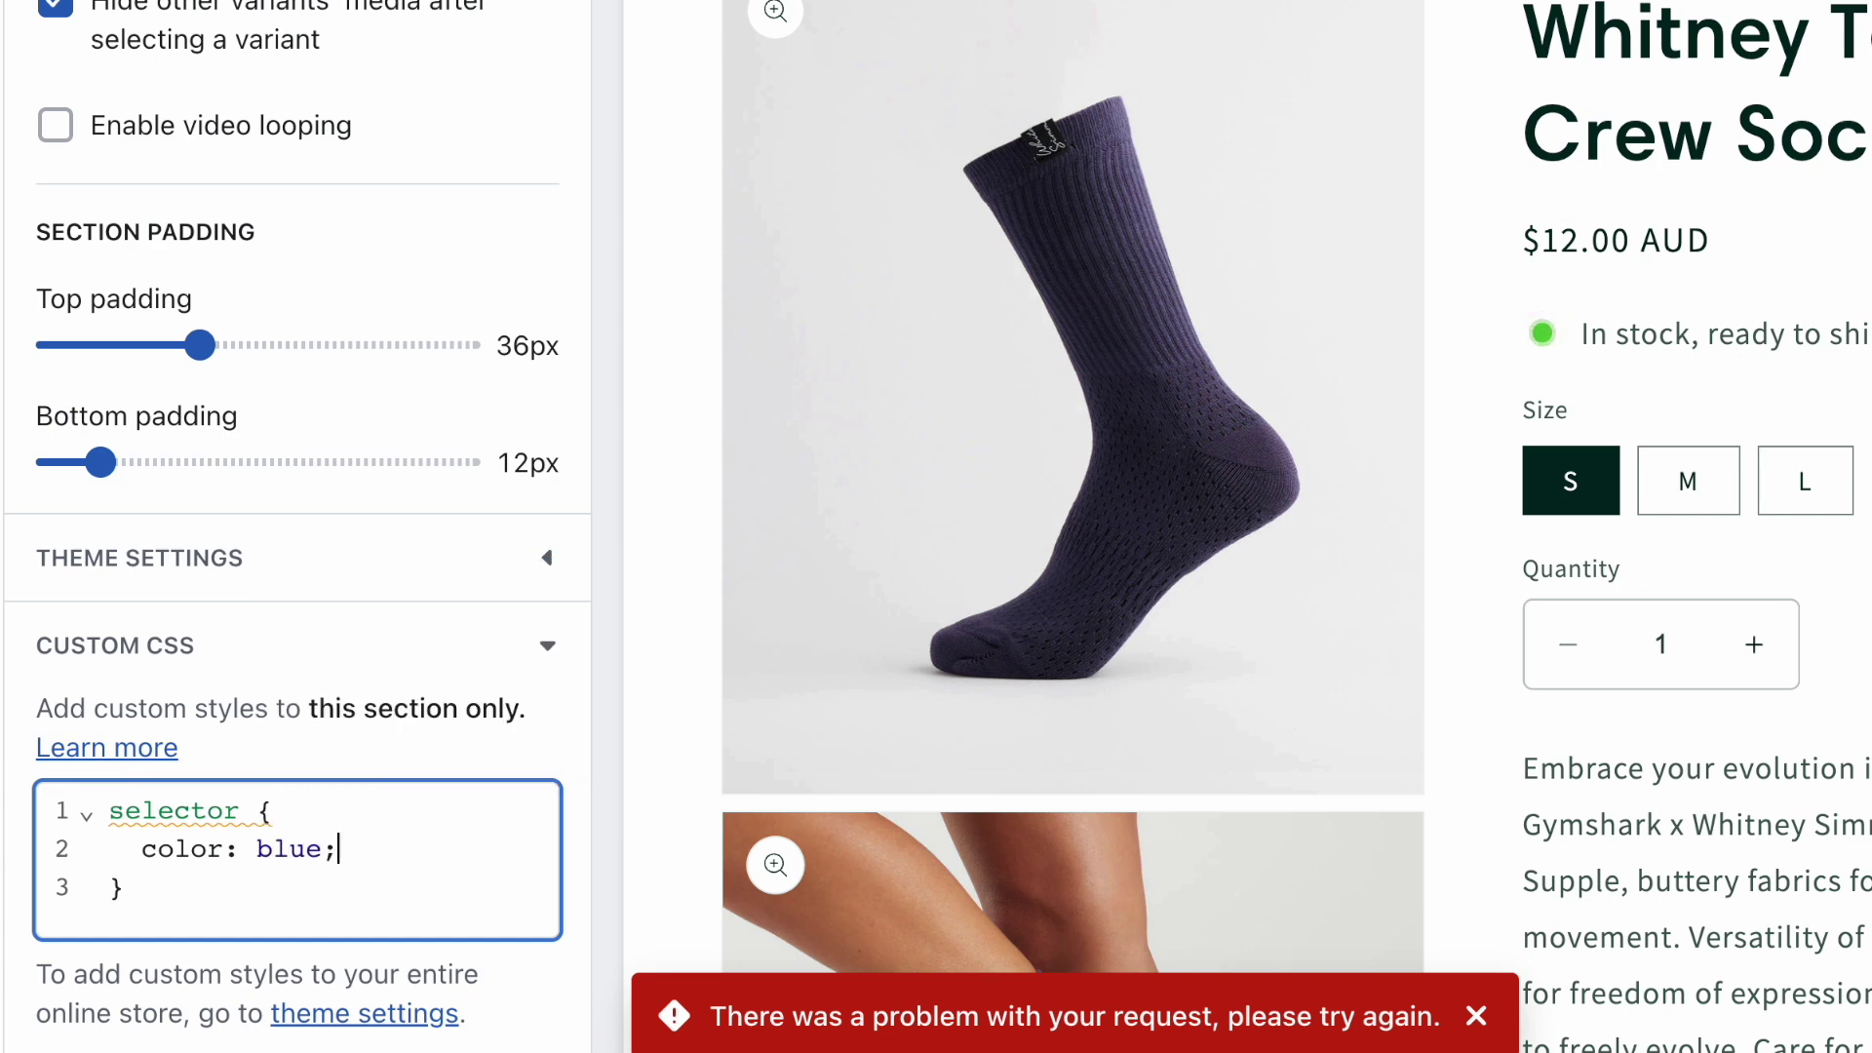
left_click_drag(108, 811, 240, 810)
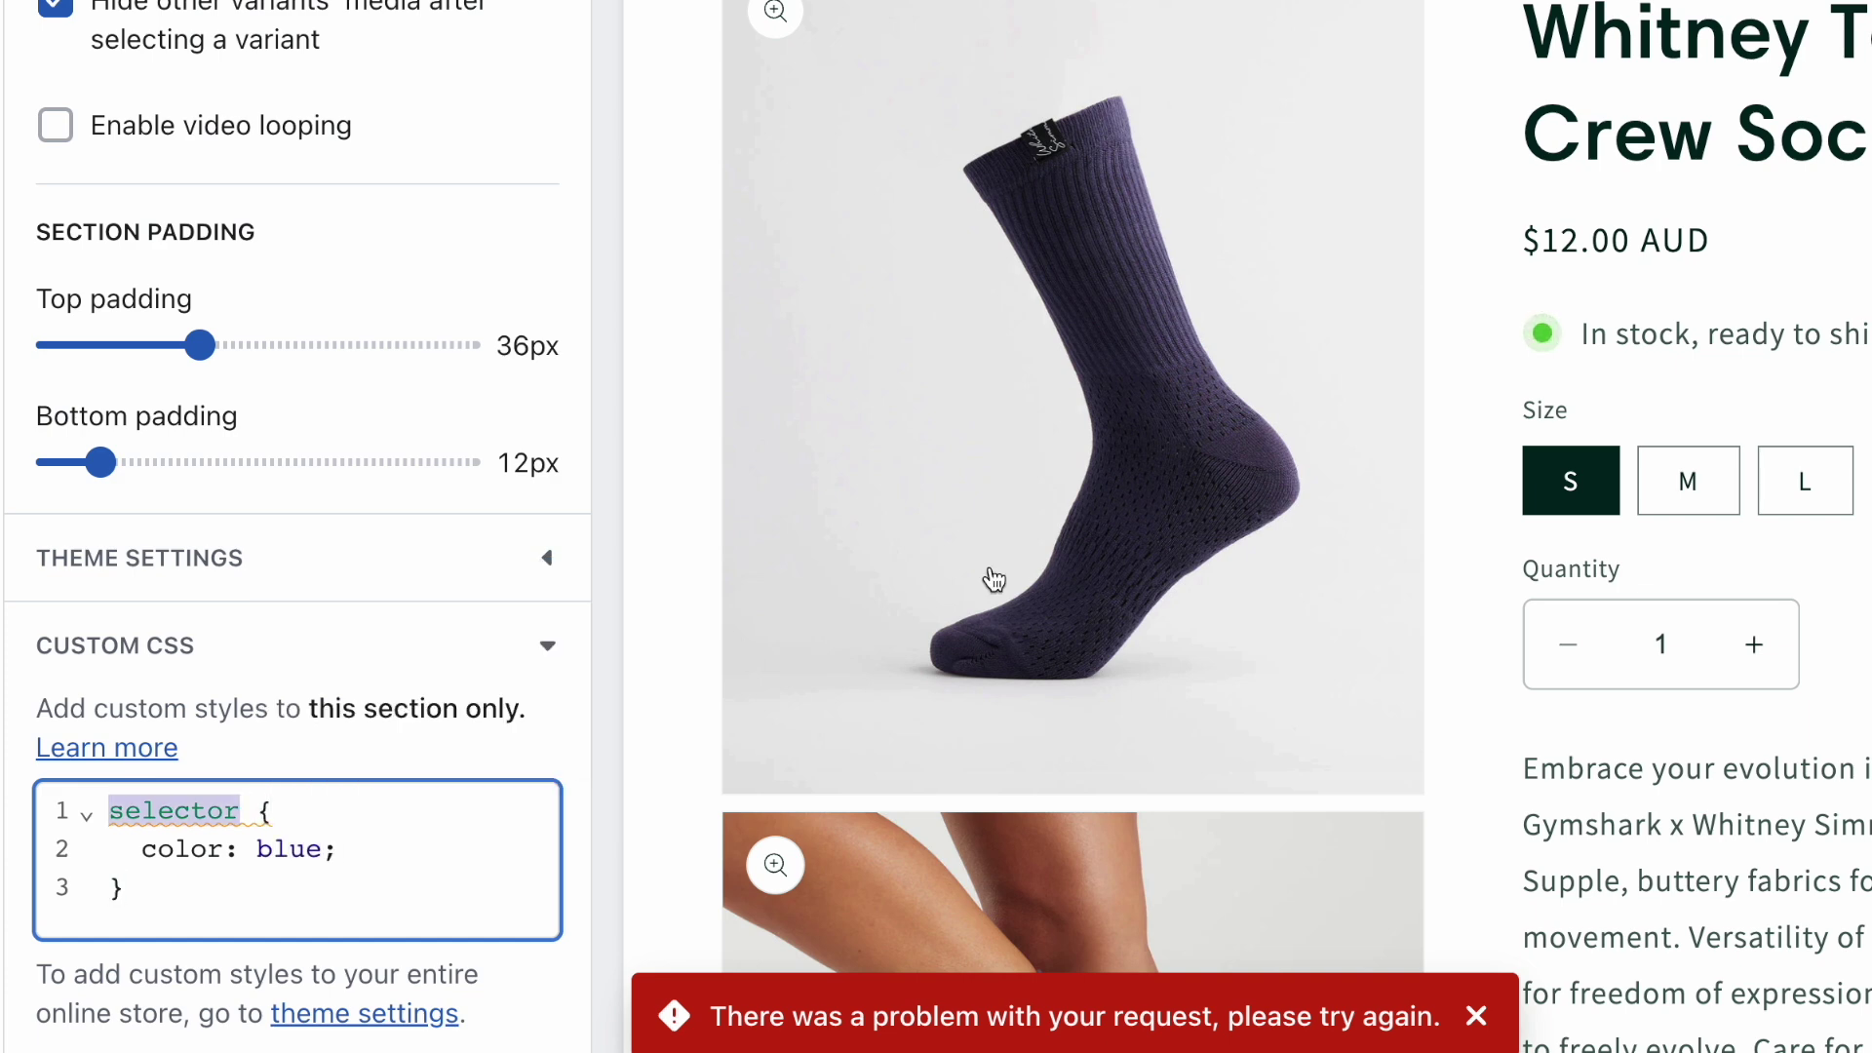
Highlight the product title in the preview as the rule's intended target
left_click_drag(1533, 28, 1683, 109)
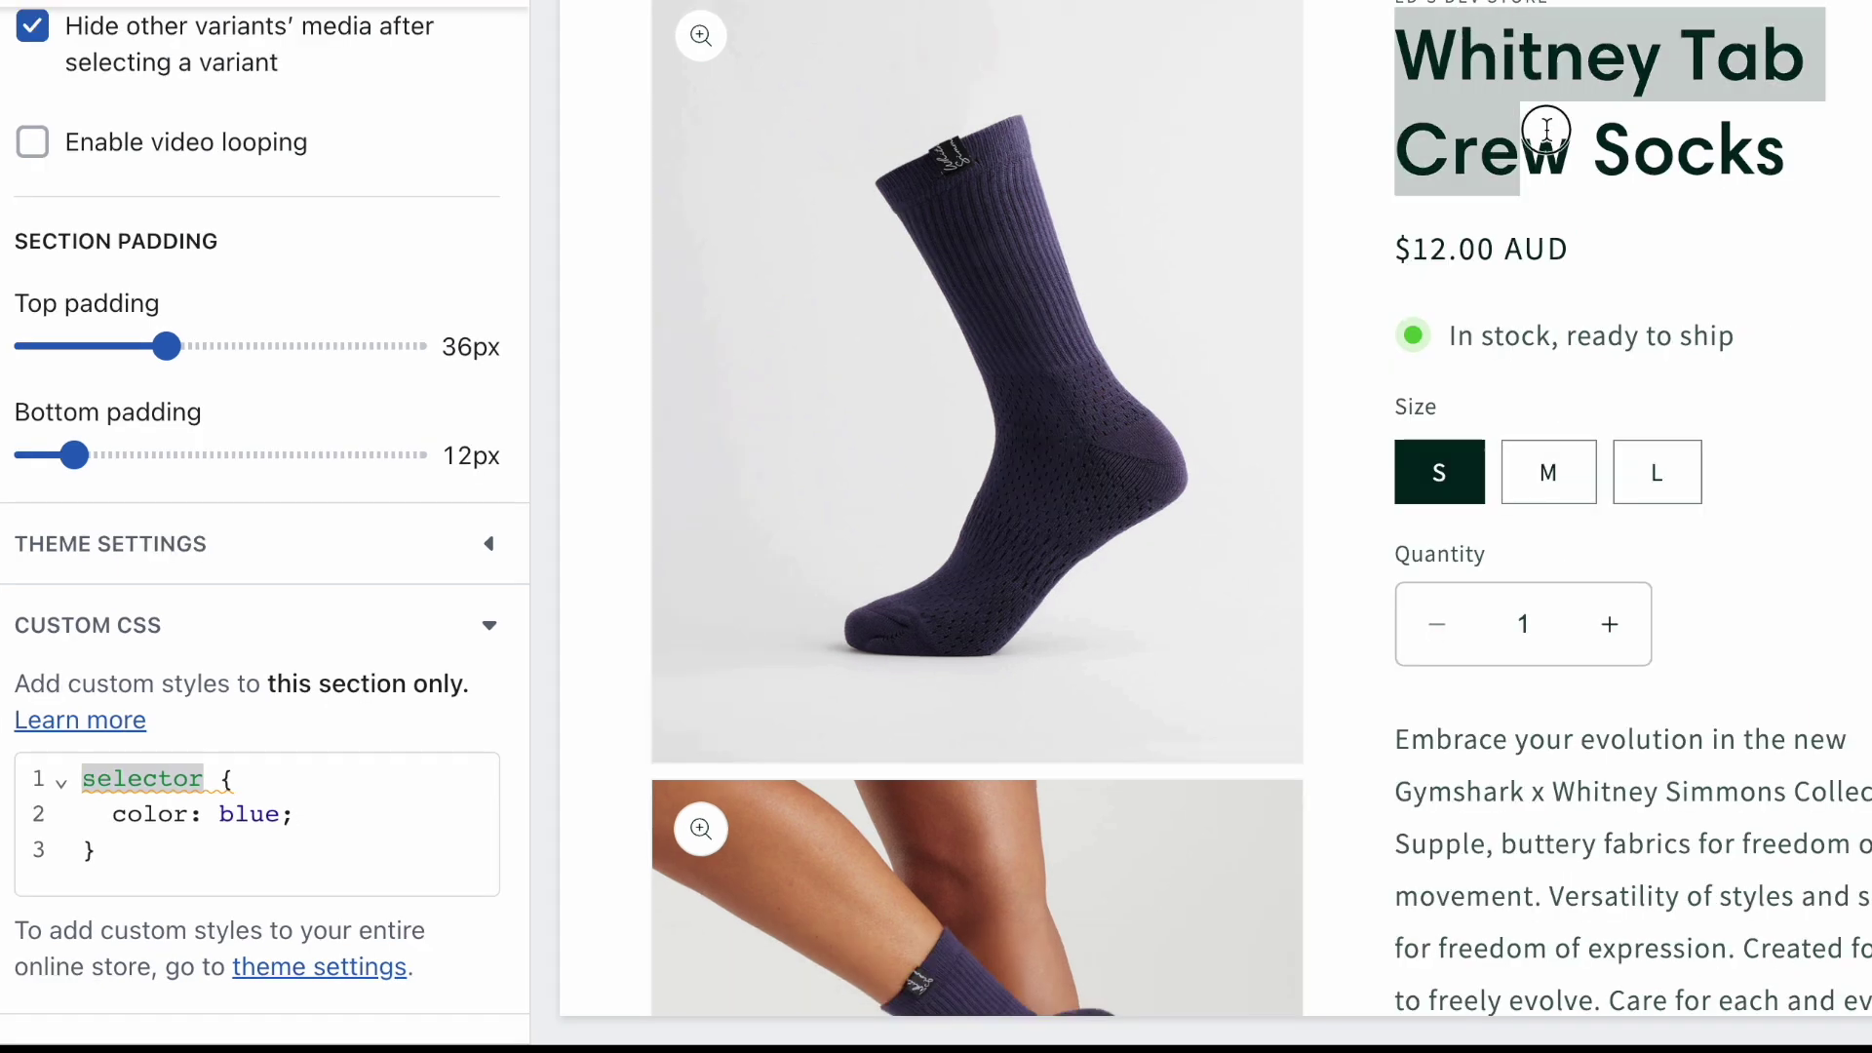
left_click_drag(1547, 129, 1796, 155)
scroll(1258, 507, "up", 2)
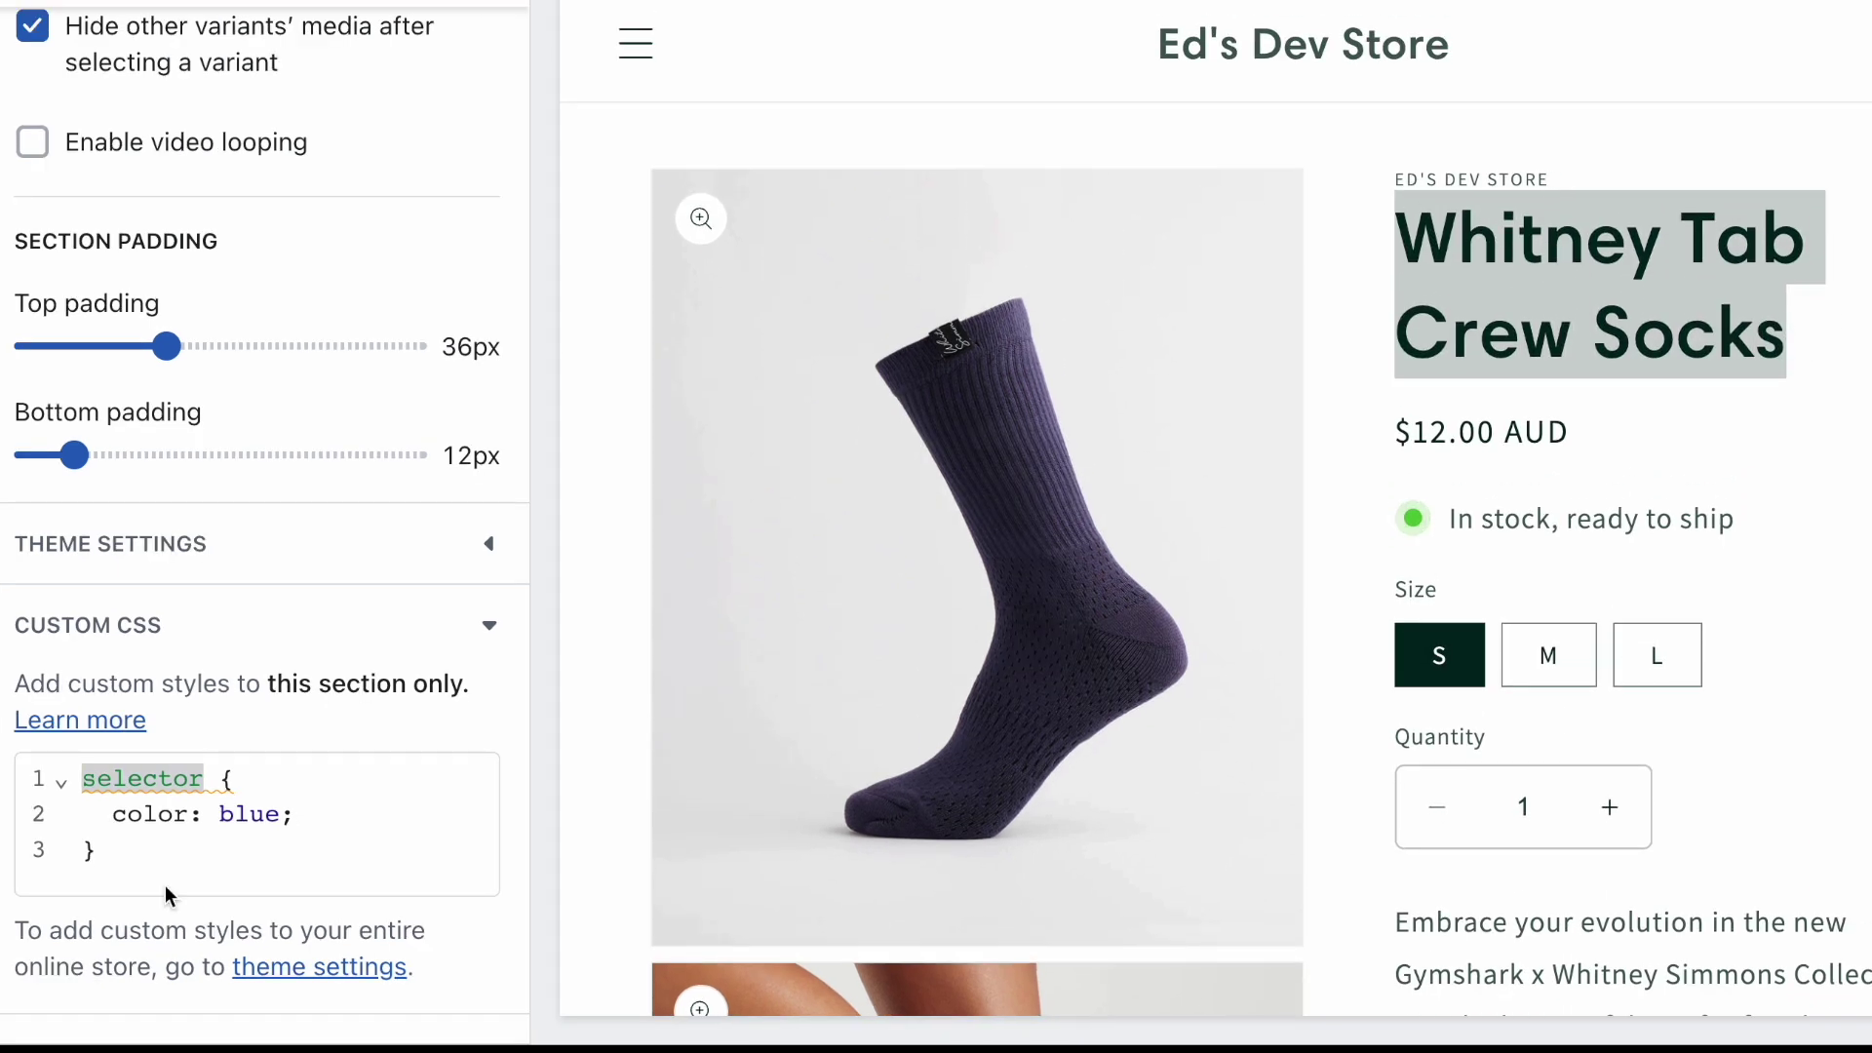
Change the rule's selector from 'selector' to 'h1' so the title turns blue
left_click(201, 780)
double_click(201, 779)
type("h1")
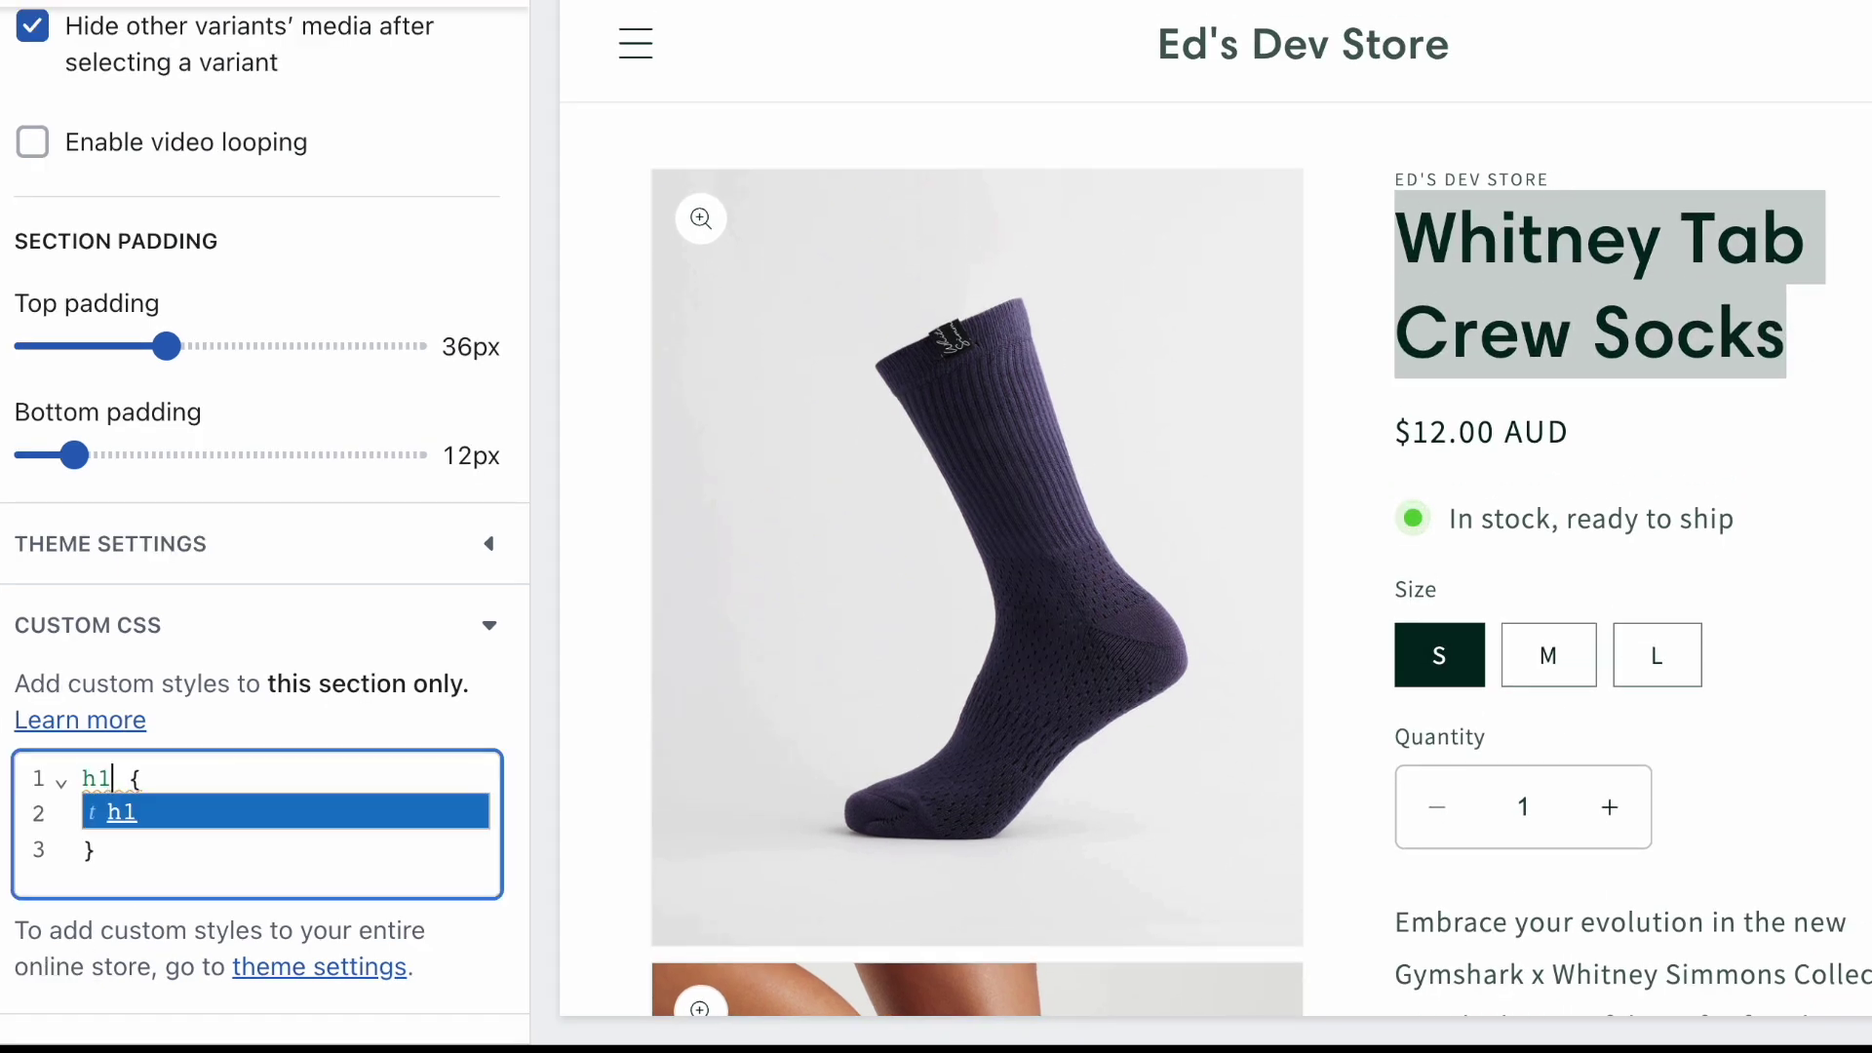
left_click(218, 762)
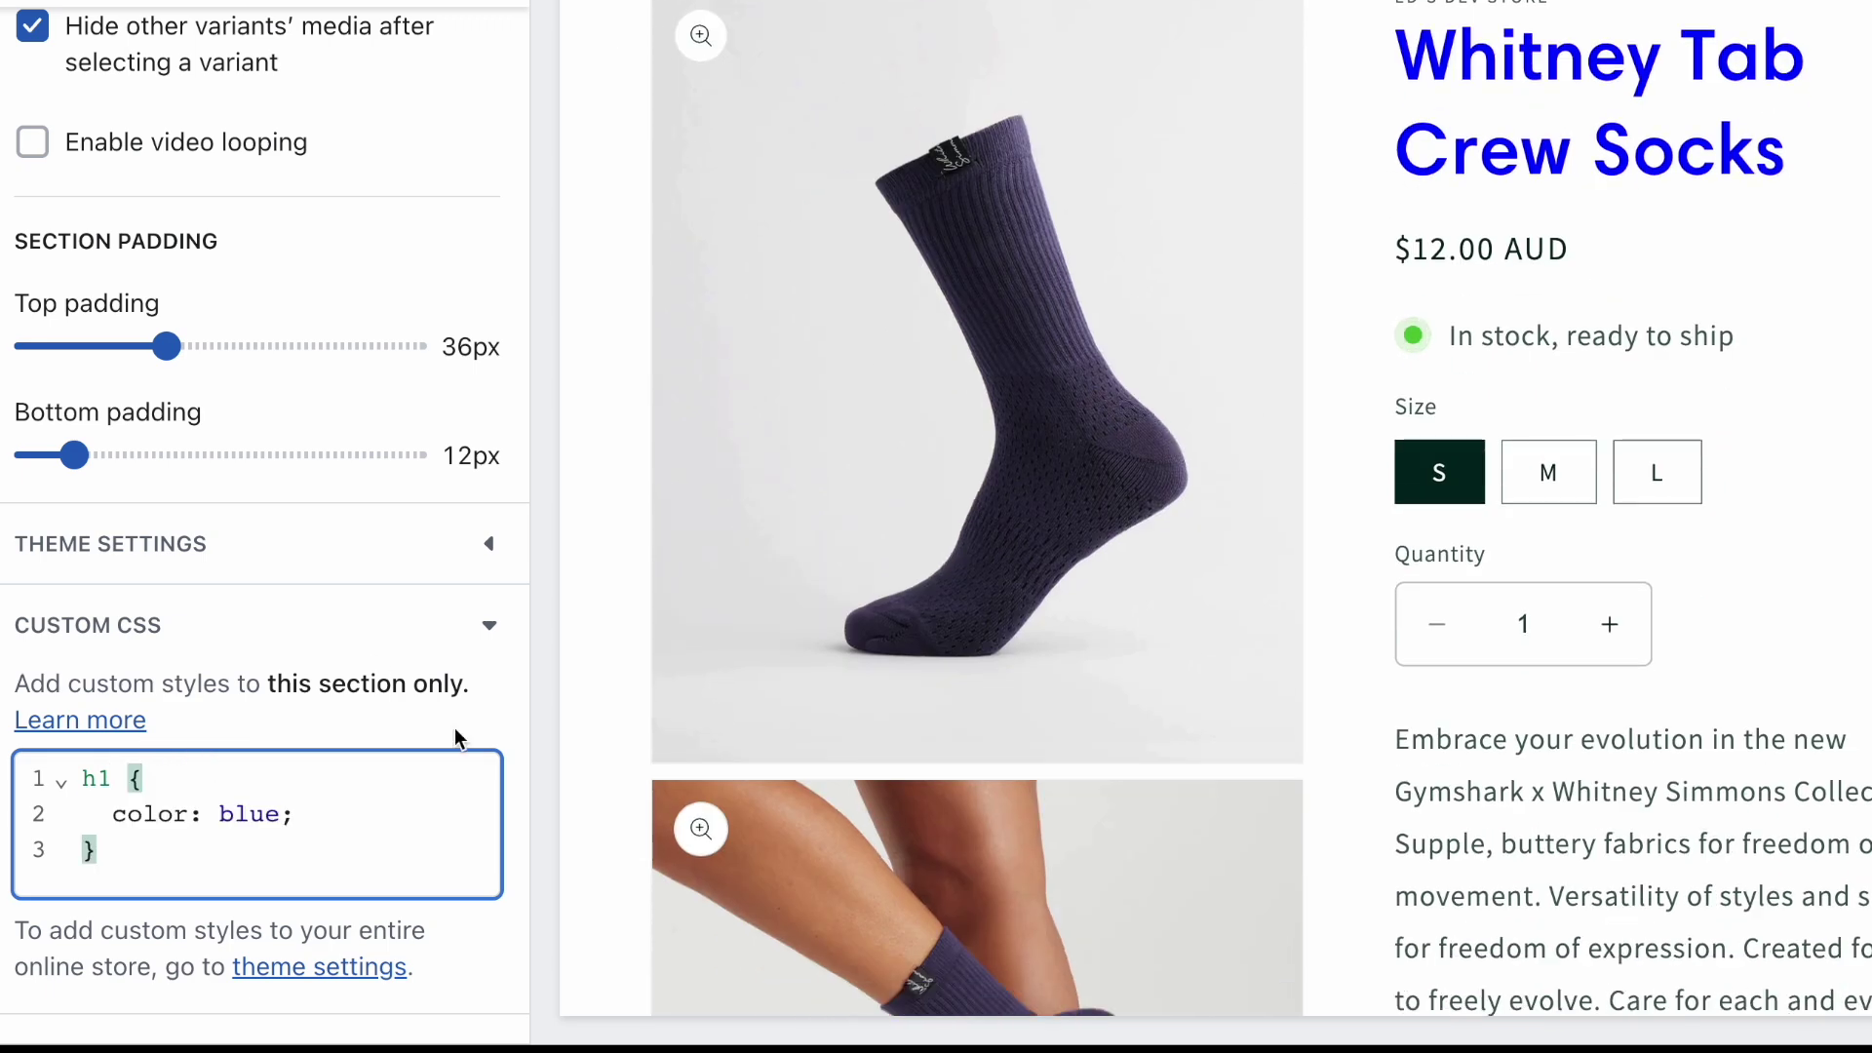
Highlight the product description text in the preview to inspect it
scroll(1563, 682, "down", 7)
left_click_drag(1393, 17, 1867, 284)
left_click(1742, 426)
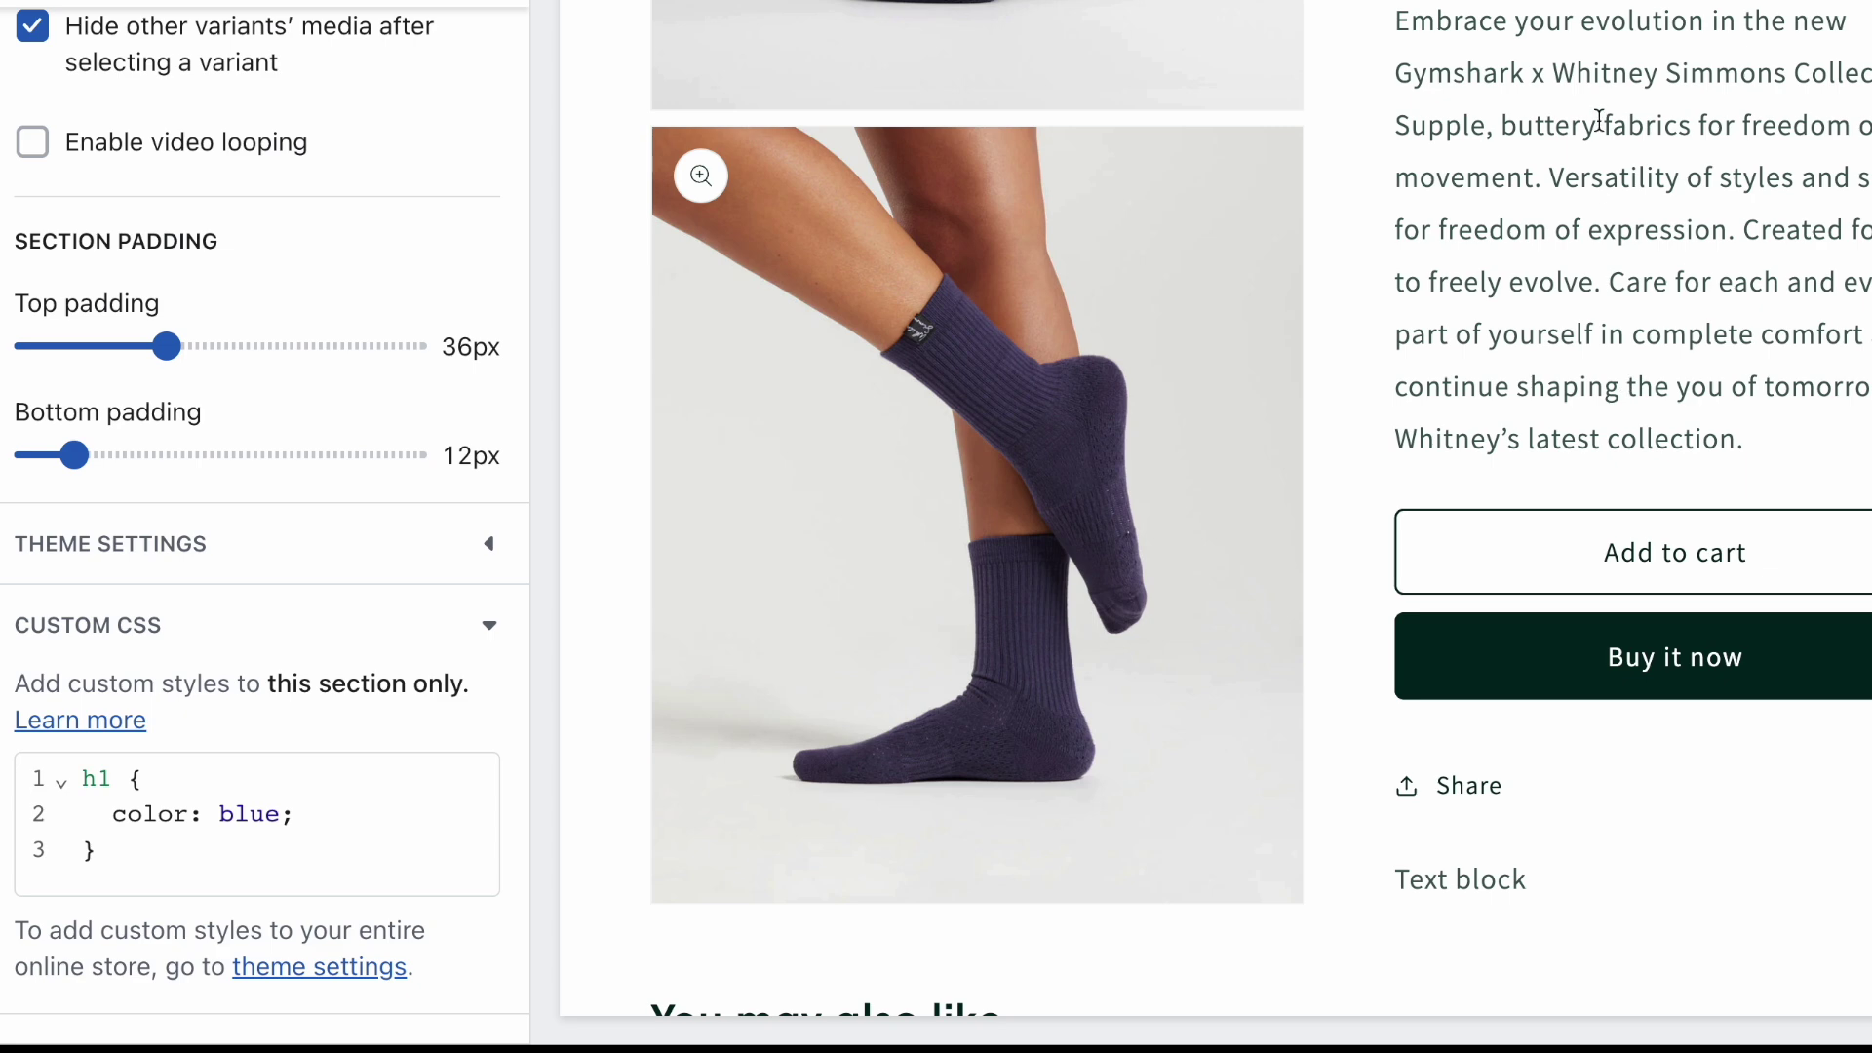
scroll(1600, 117, "up", 3)
left_click(1389, 334)
left_click_drag(1389, 333, 1822, 751)
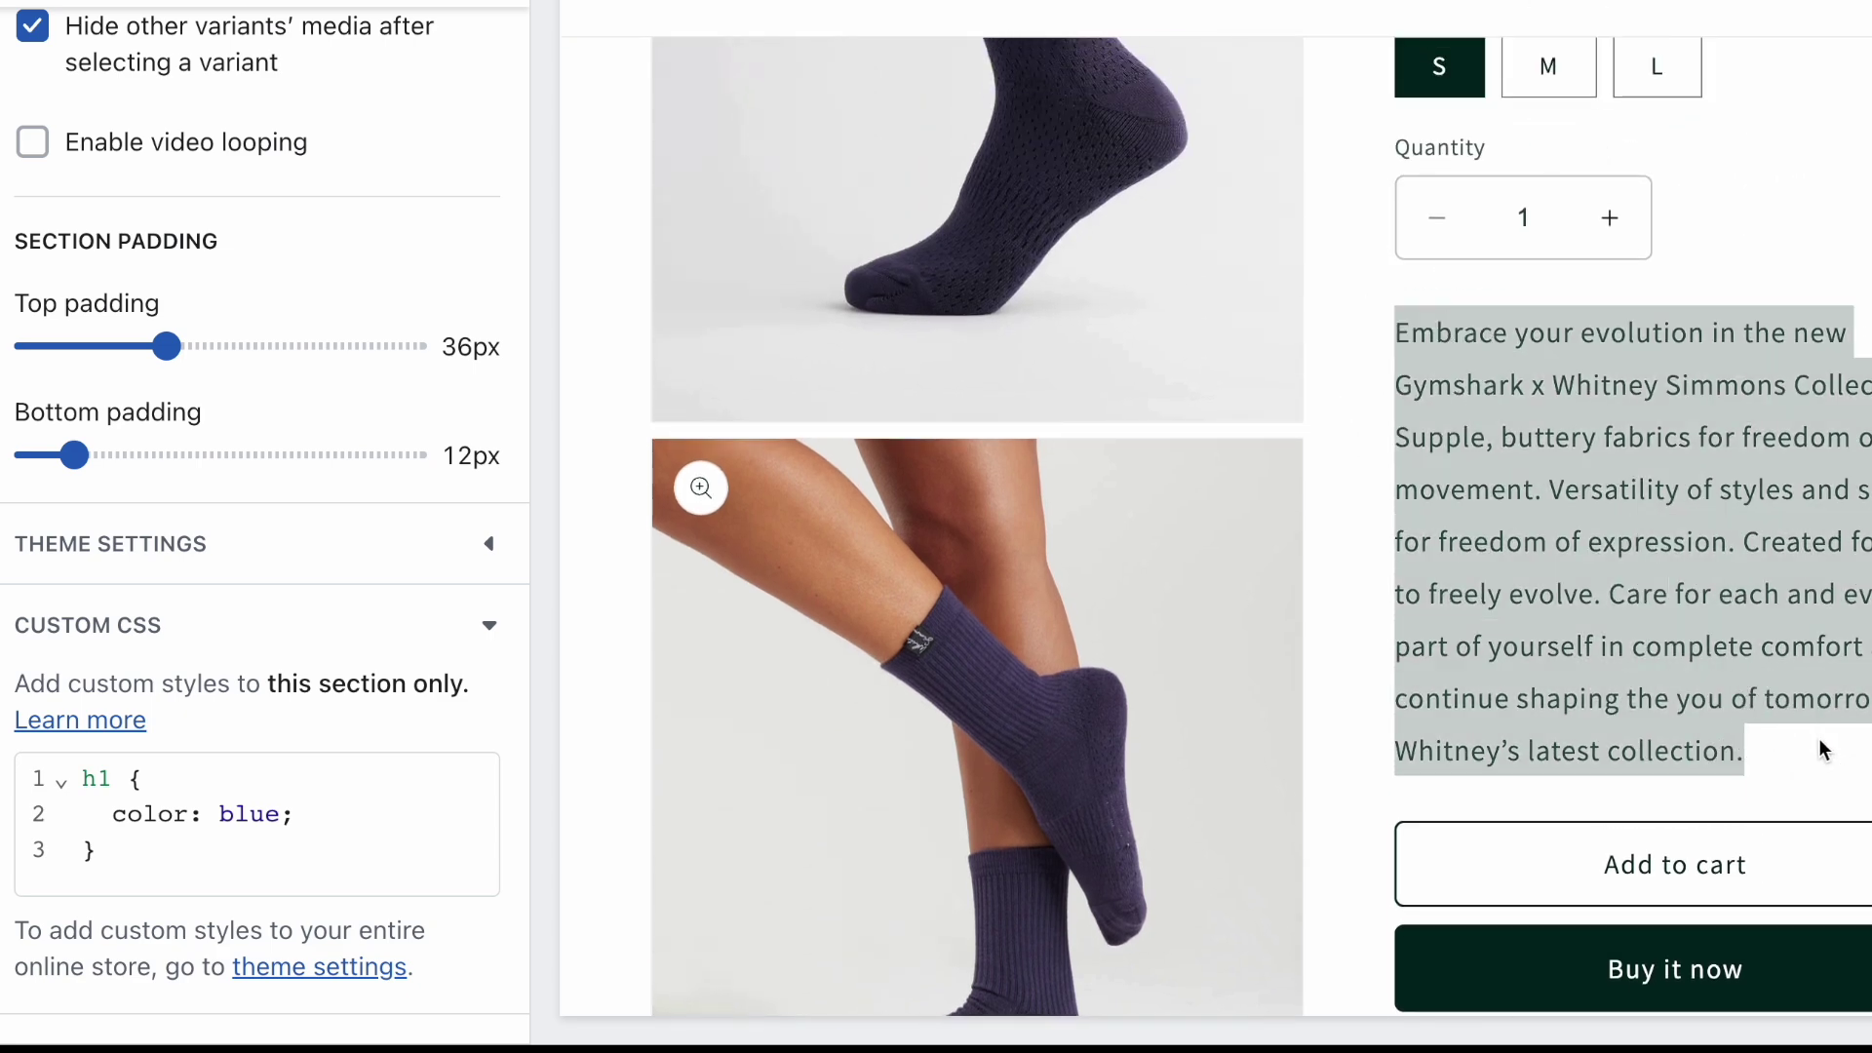
left_click(1680, 640)
Replace the 'h1' selector with 'p' in the Custom CSS so the description paragraphs turn blue
left_click(111, 777)
double_click(109, 778)
type("p")
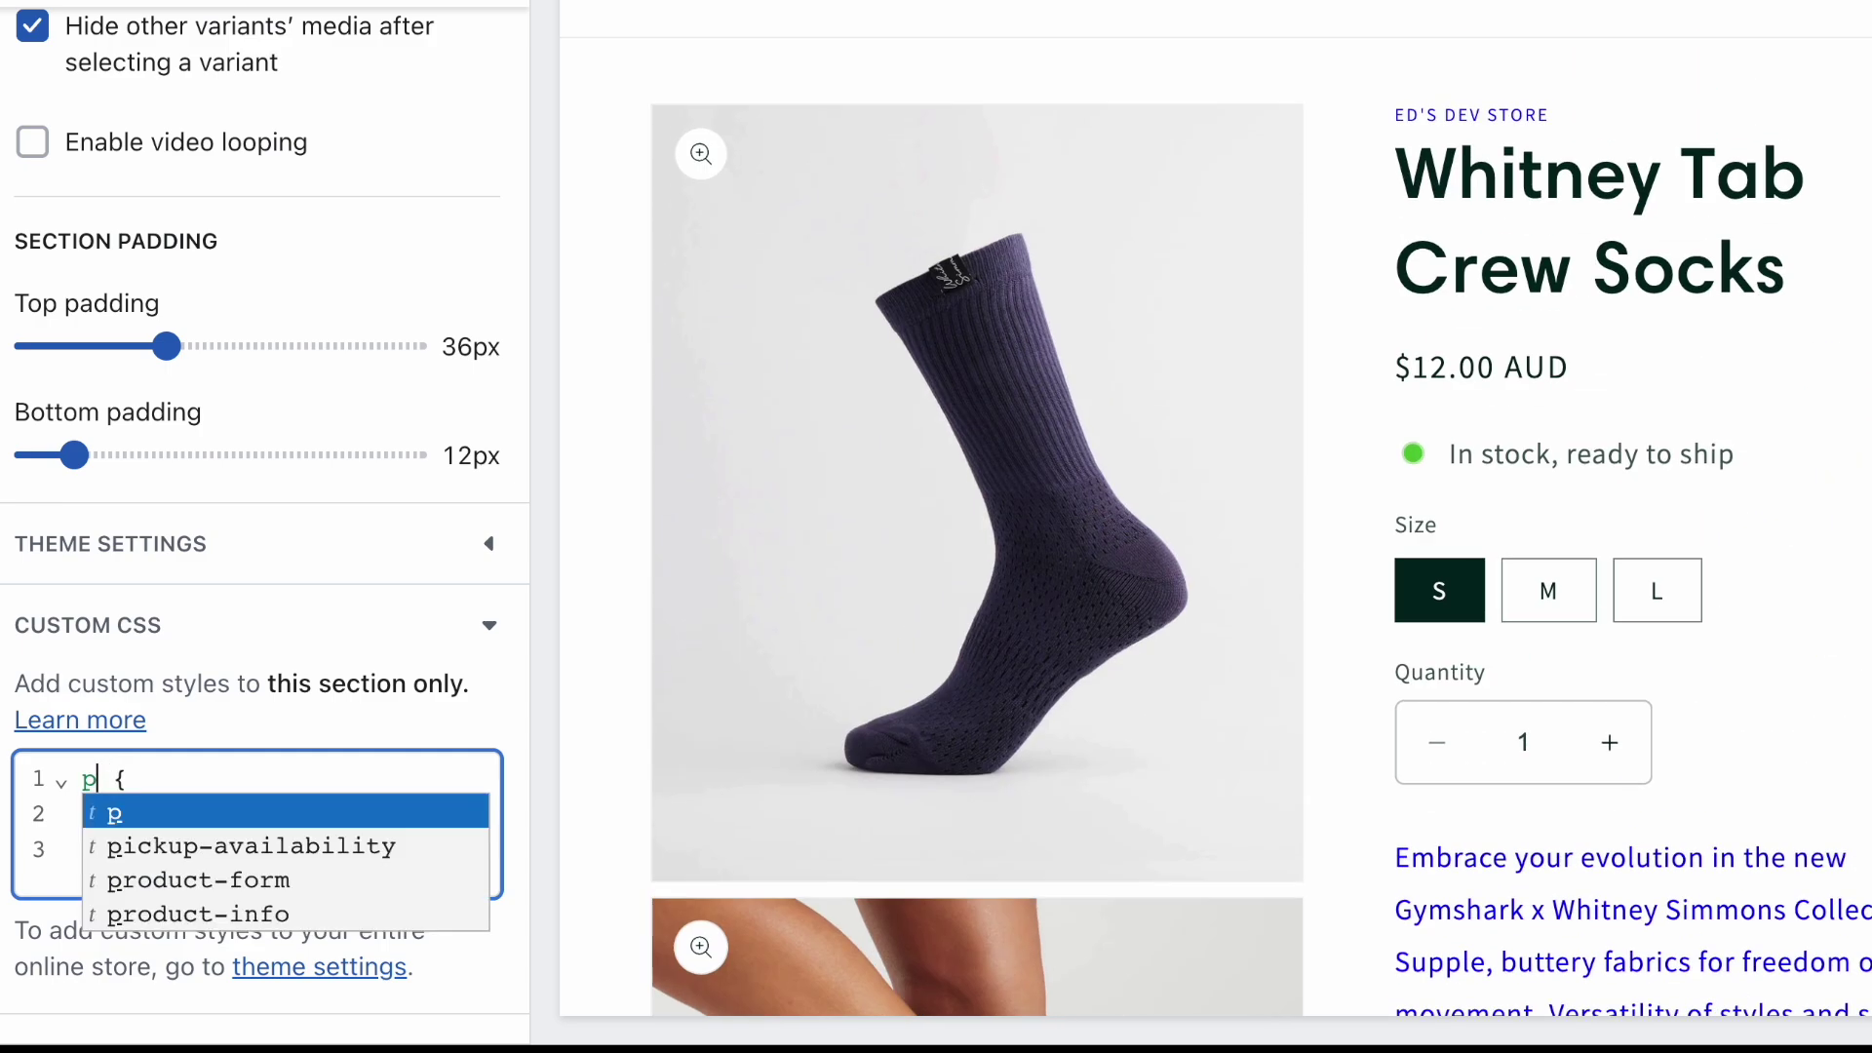
scroll(1358, 627, "down", 10)
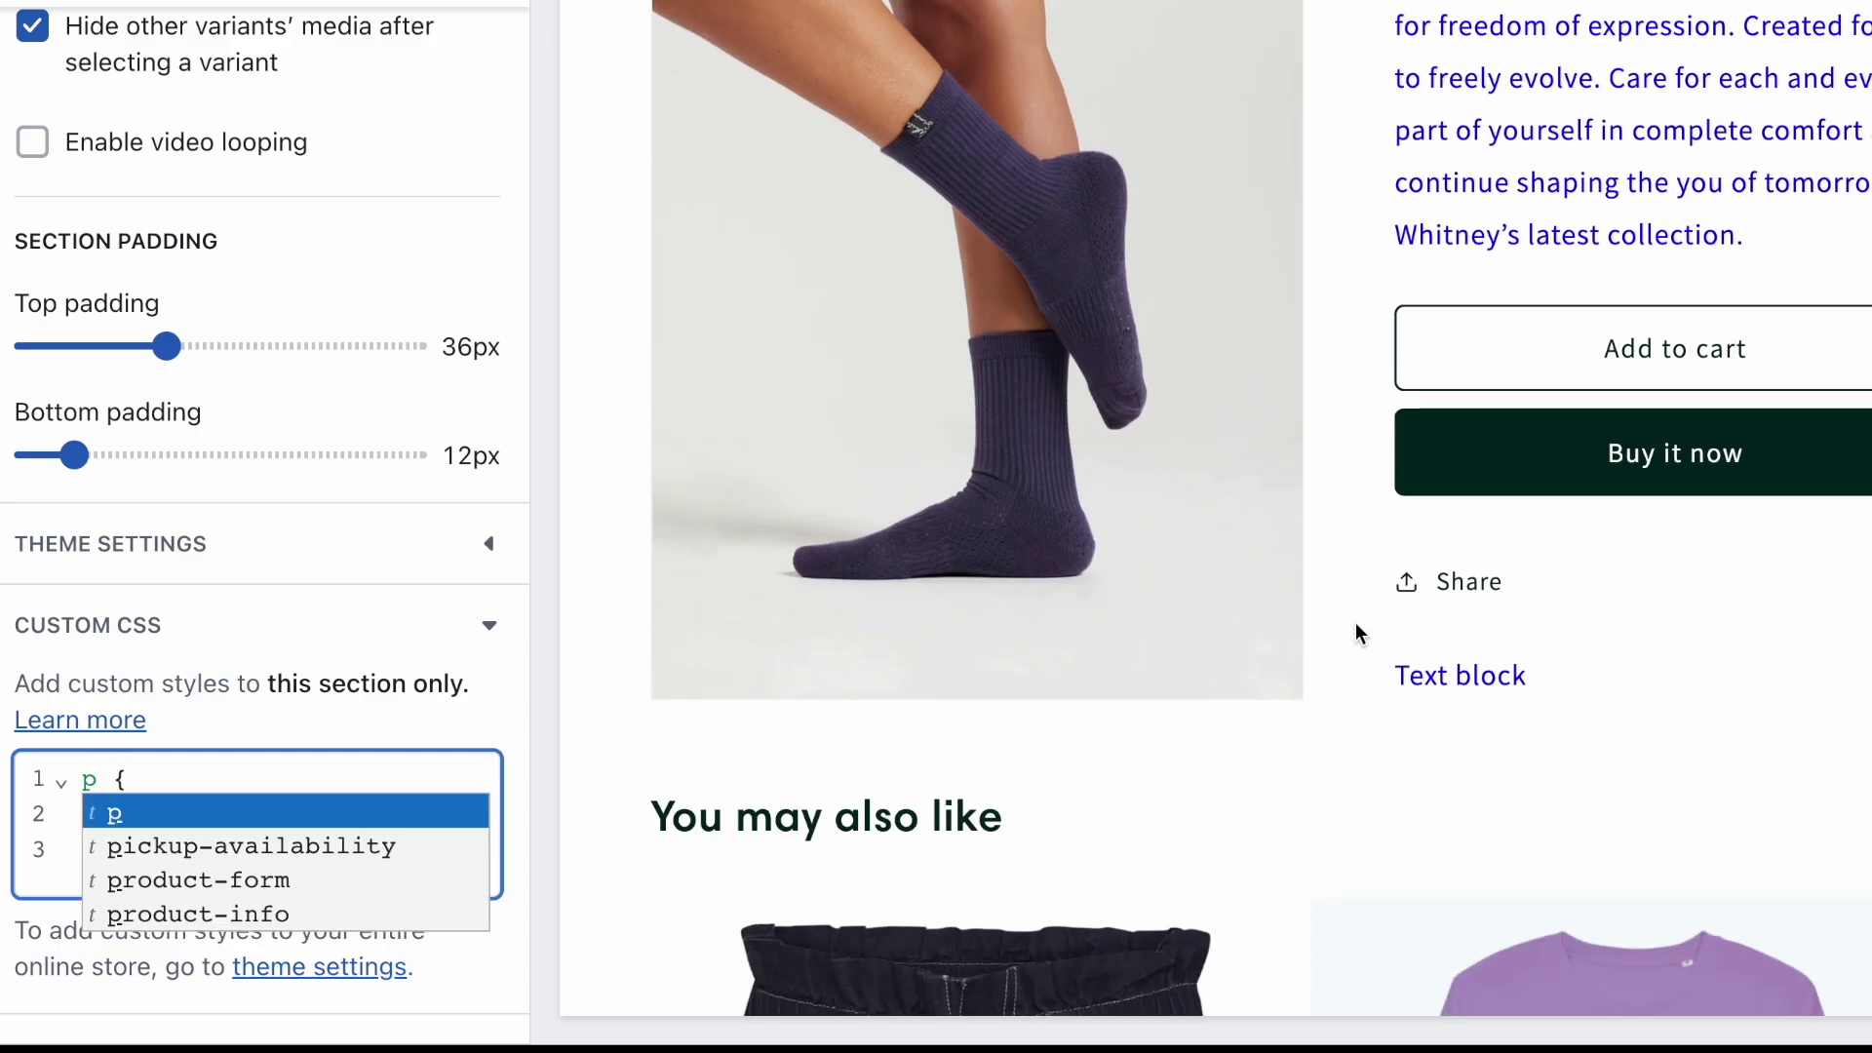
scroll(1358, 634, "down", 10)
scroll(1579, 297, "up", 12)
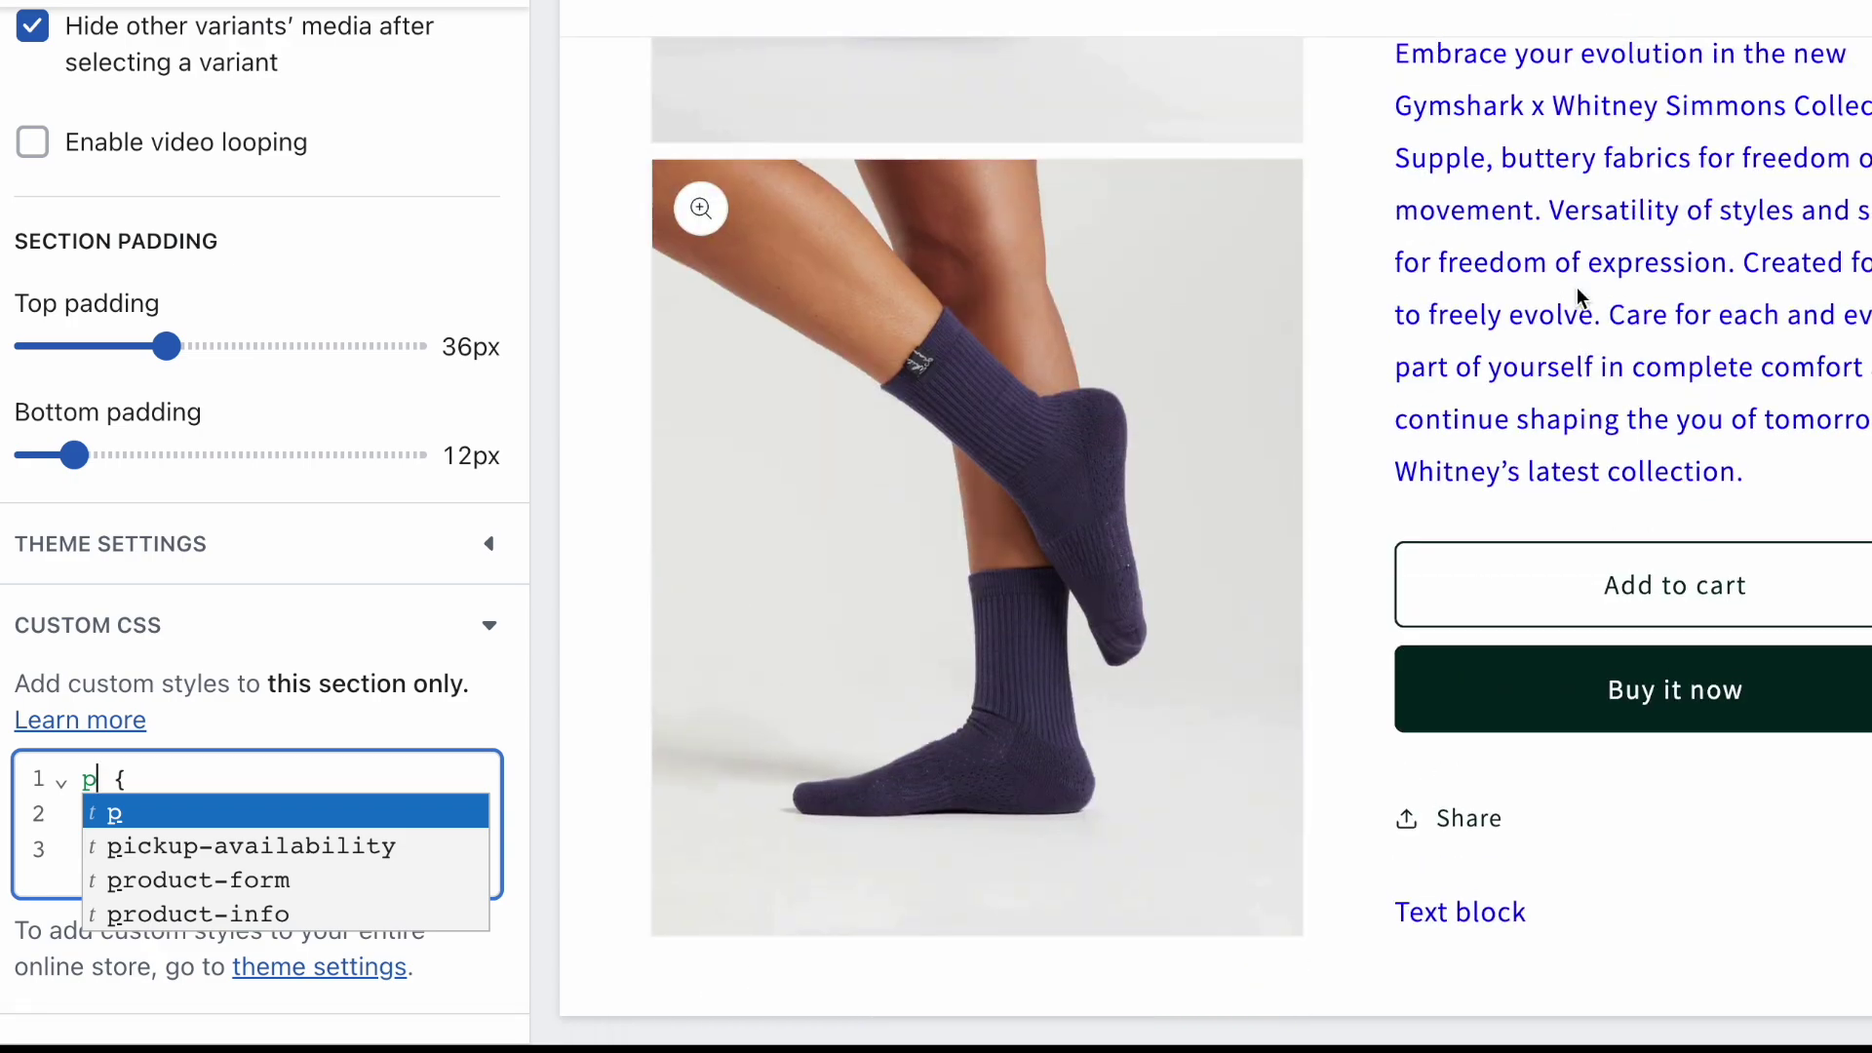
scroll(1579, 297, "up", 7)
scroll(1576, 285, "down", 3)
scroll(1504, 594, "up", 3)
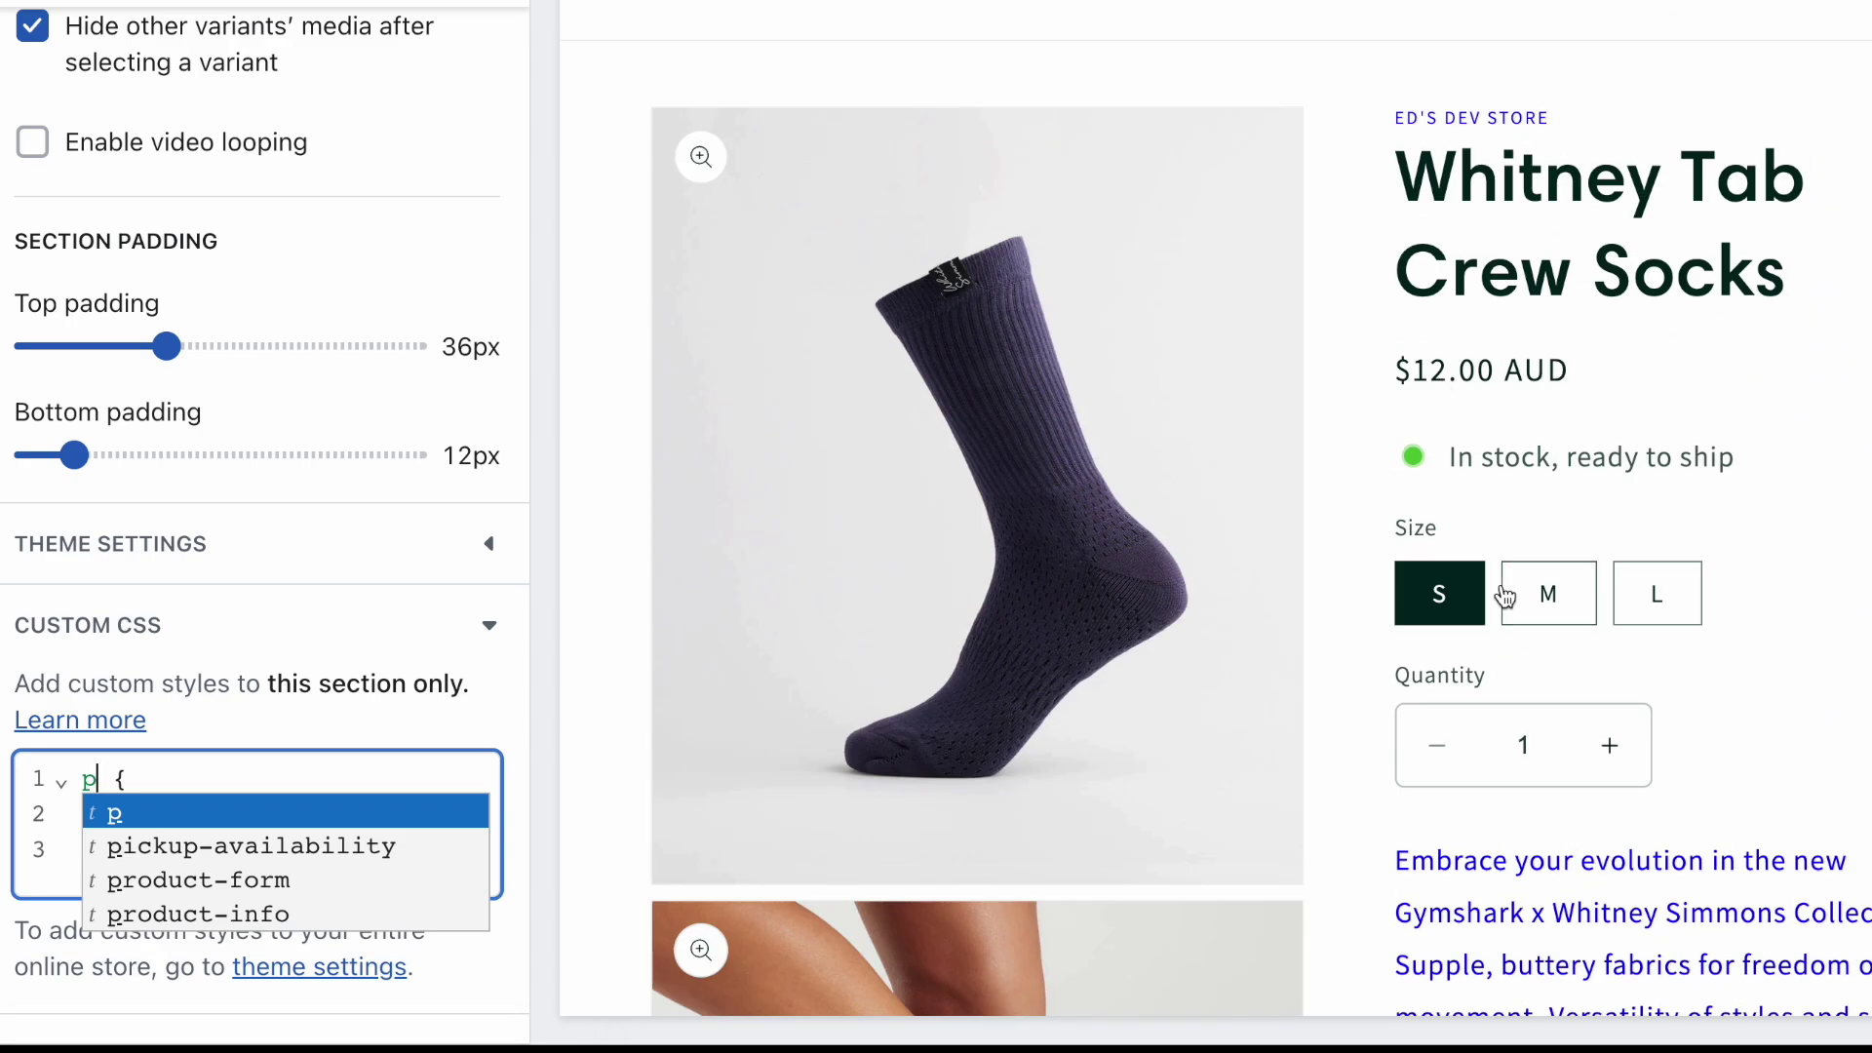